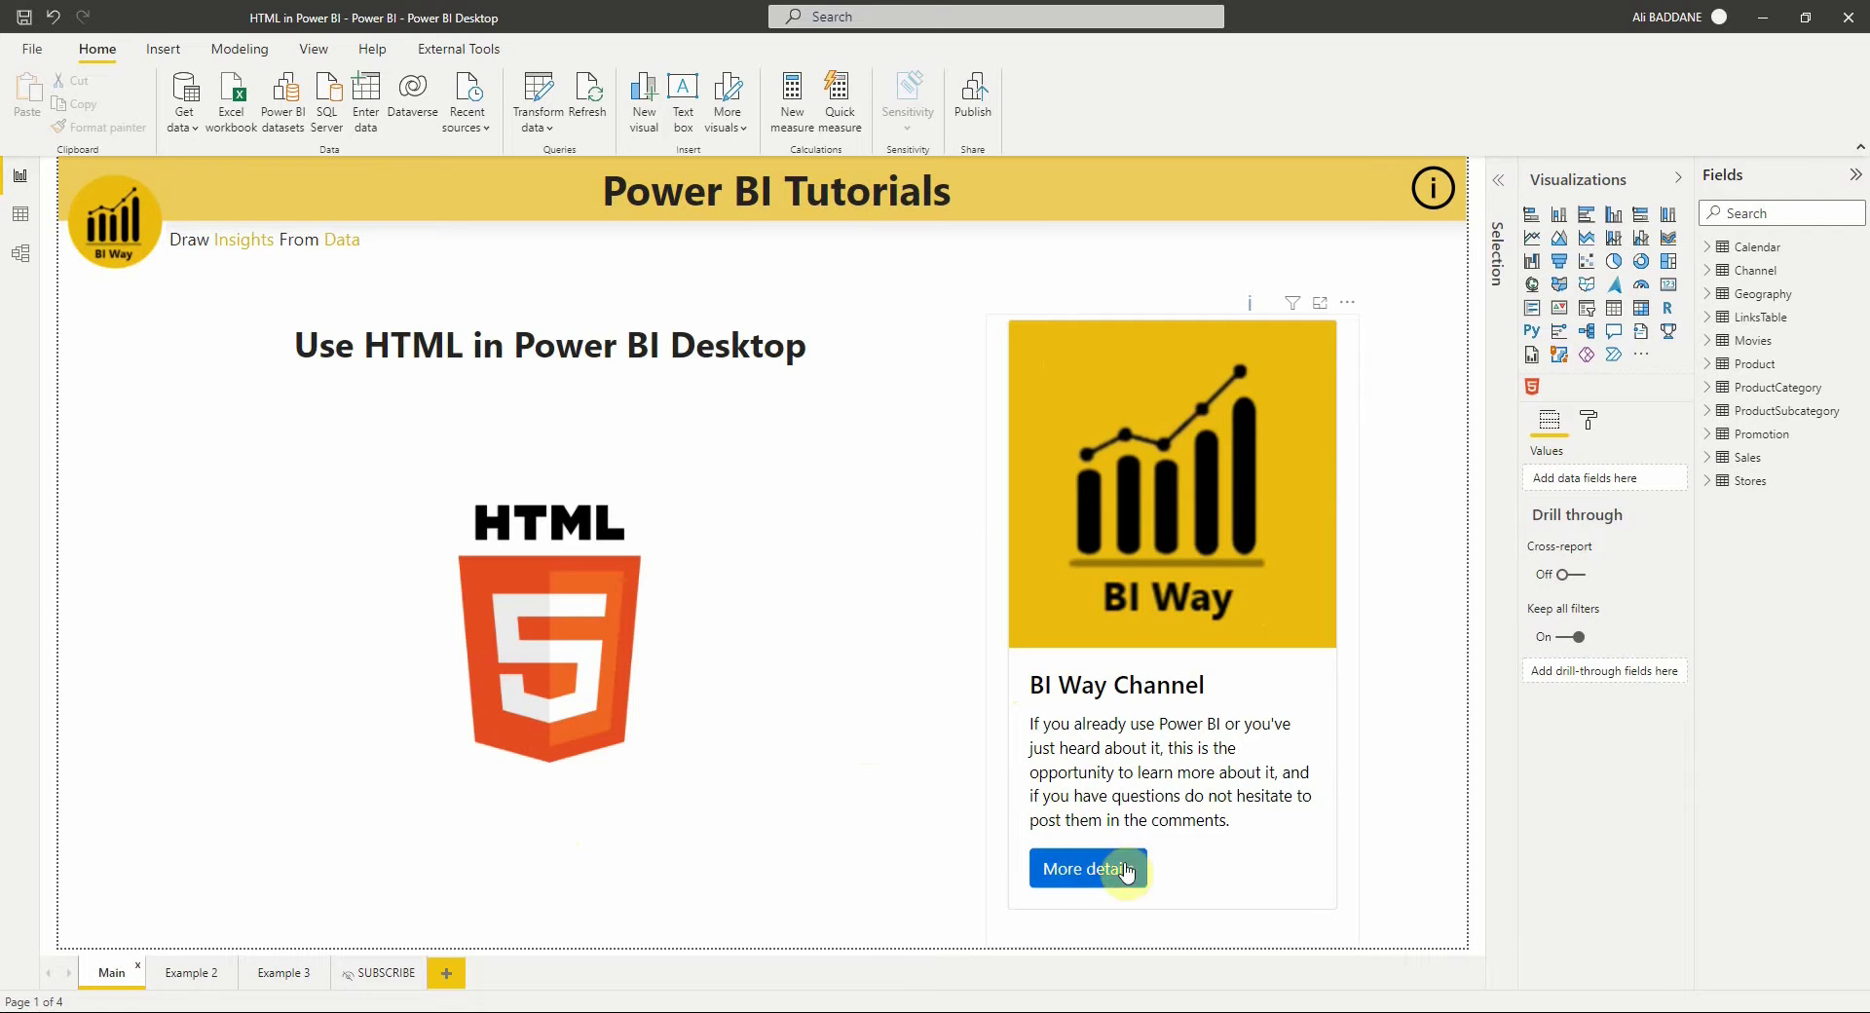
Step: Test the current card's More details link, cancel the navigation, and deselect the card
{"action": "left_click", "coordinate": [1068, 872]}
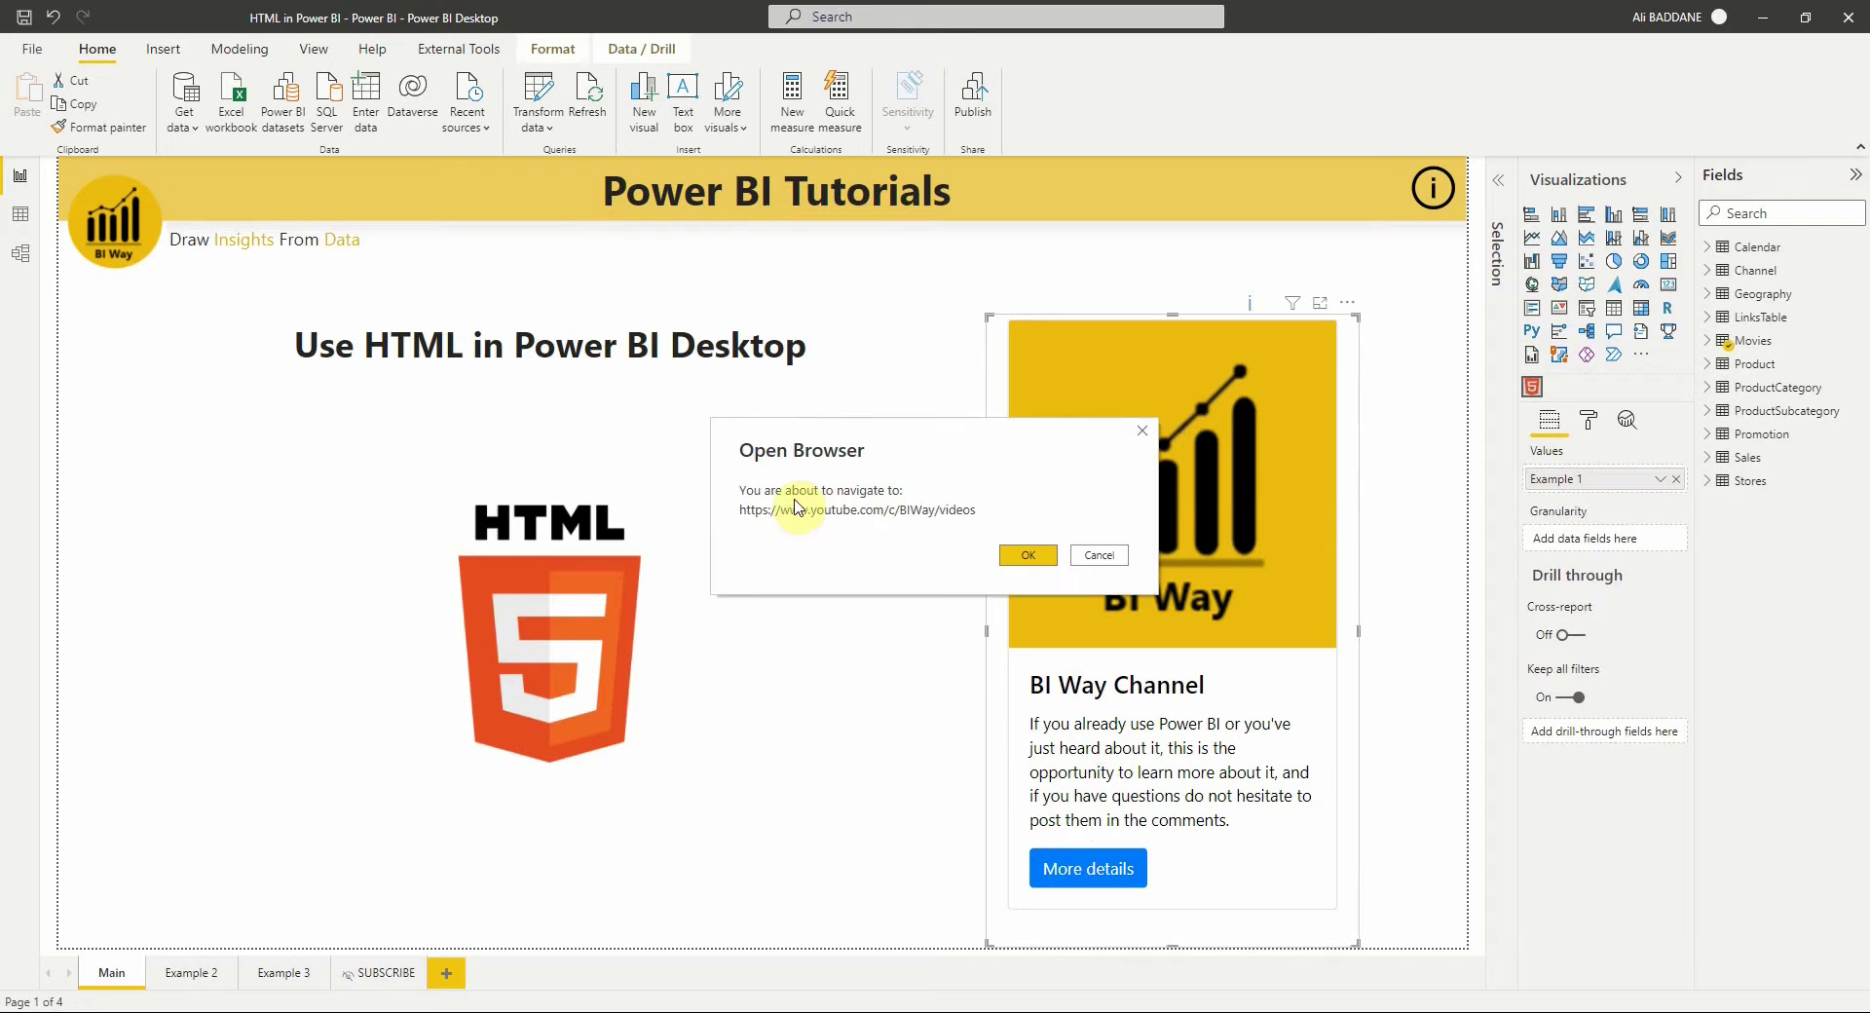
{"action": "left_click", "coordinate": [1103, 556]}
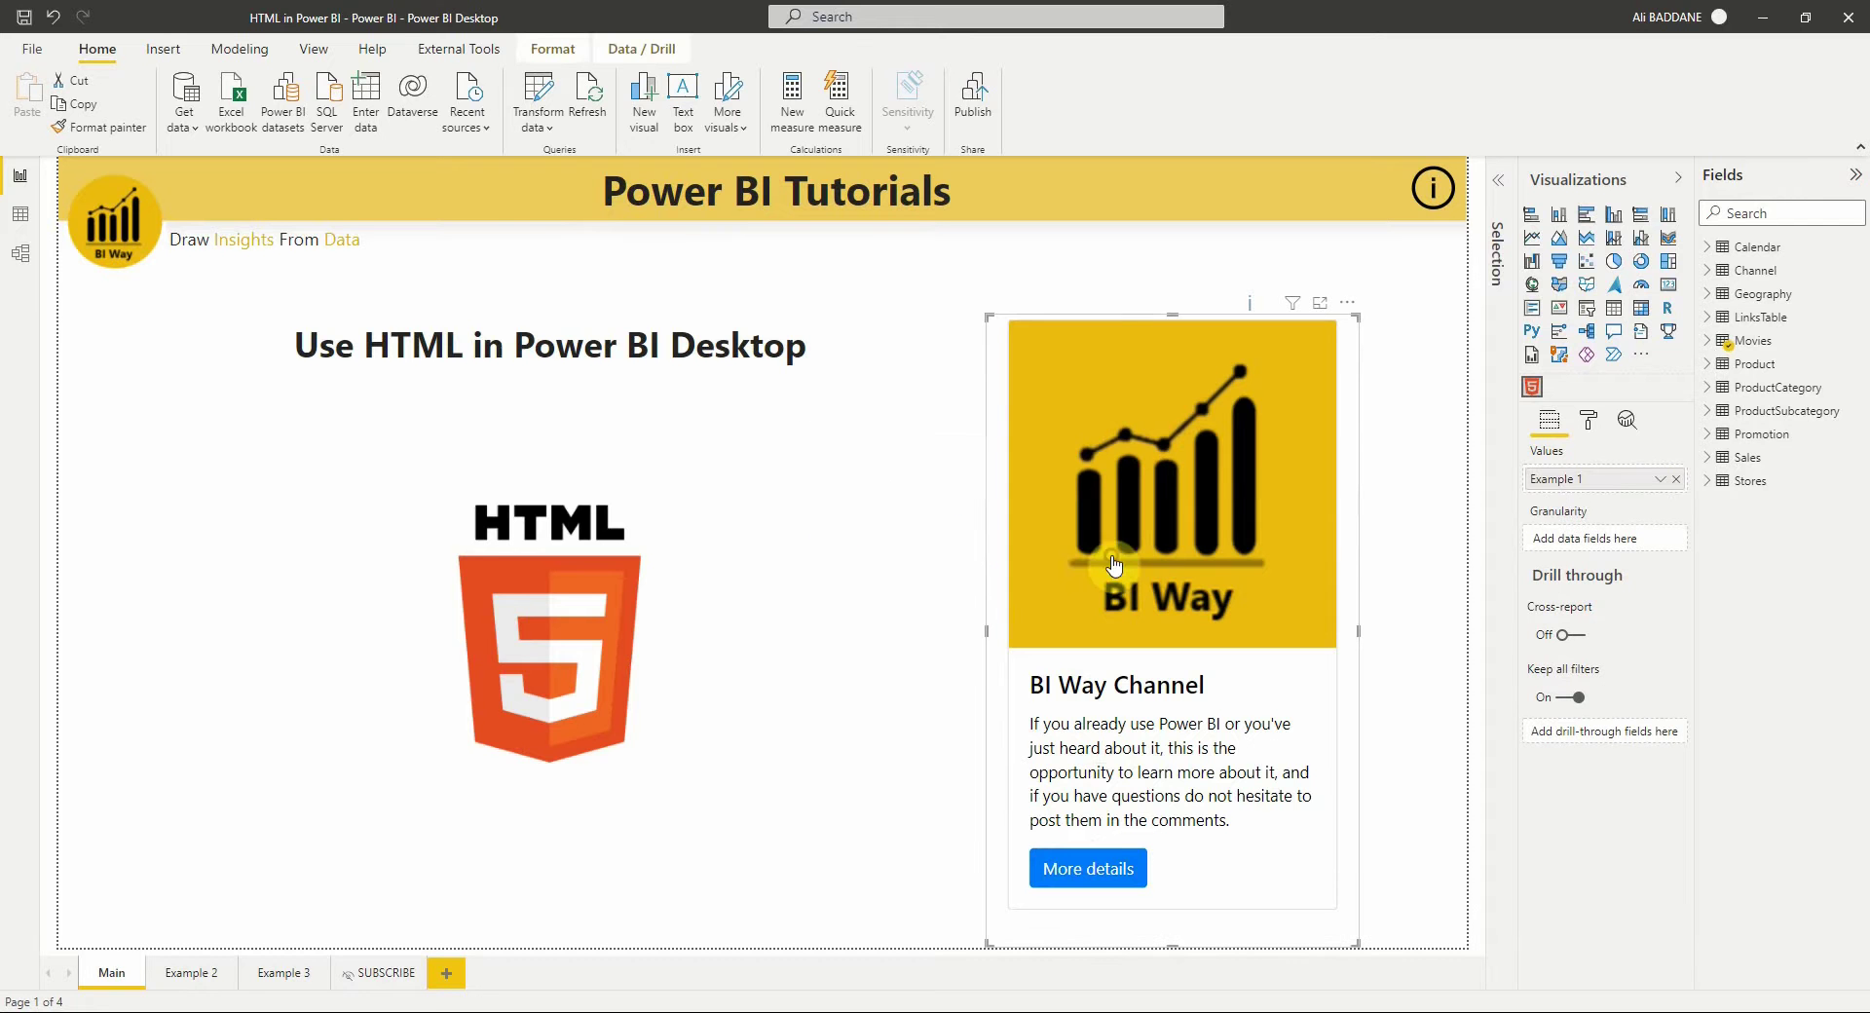
{"action": "left_click", "coordinate": [1380, 548]}
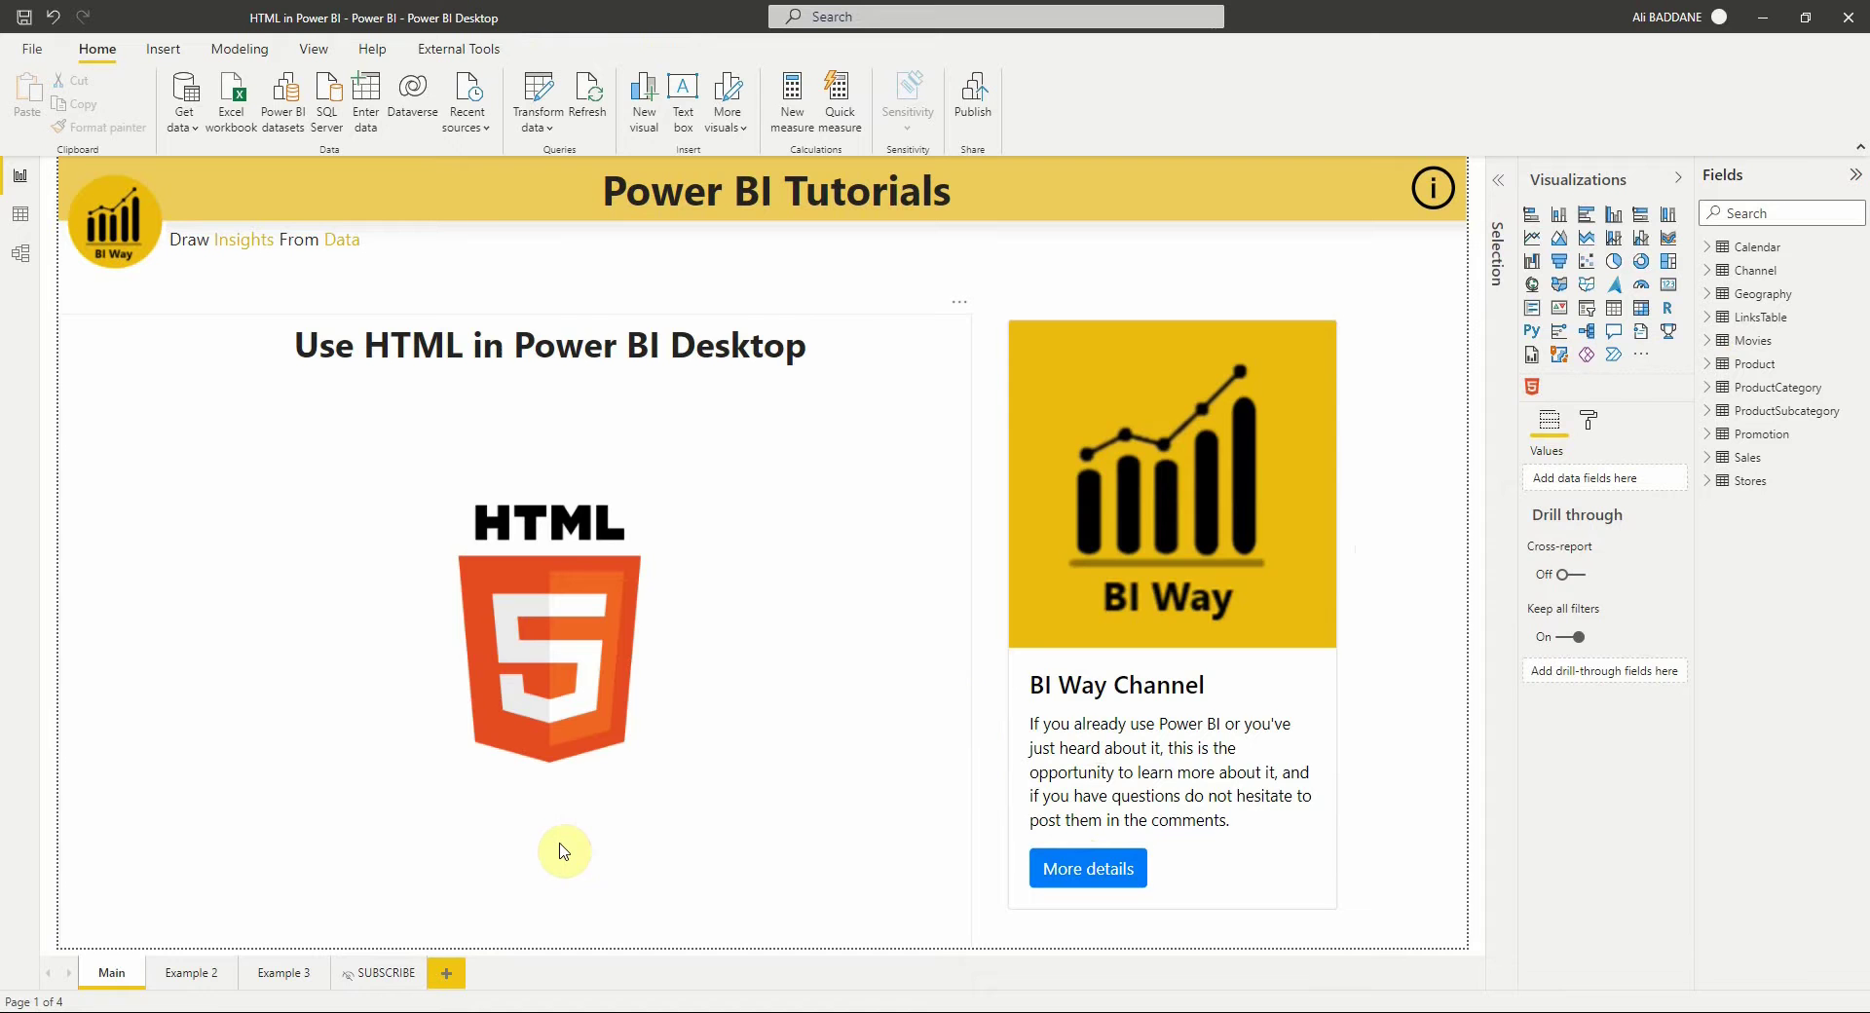
Step: Go to the Example 2 page and inspect the Movies table in Data view before returning to the report
{"action": "left_click", "coordinate": [202, 974]}
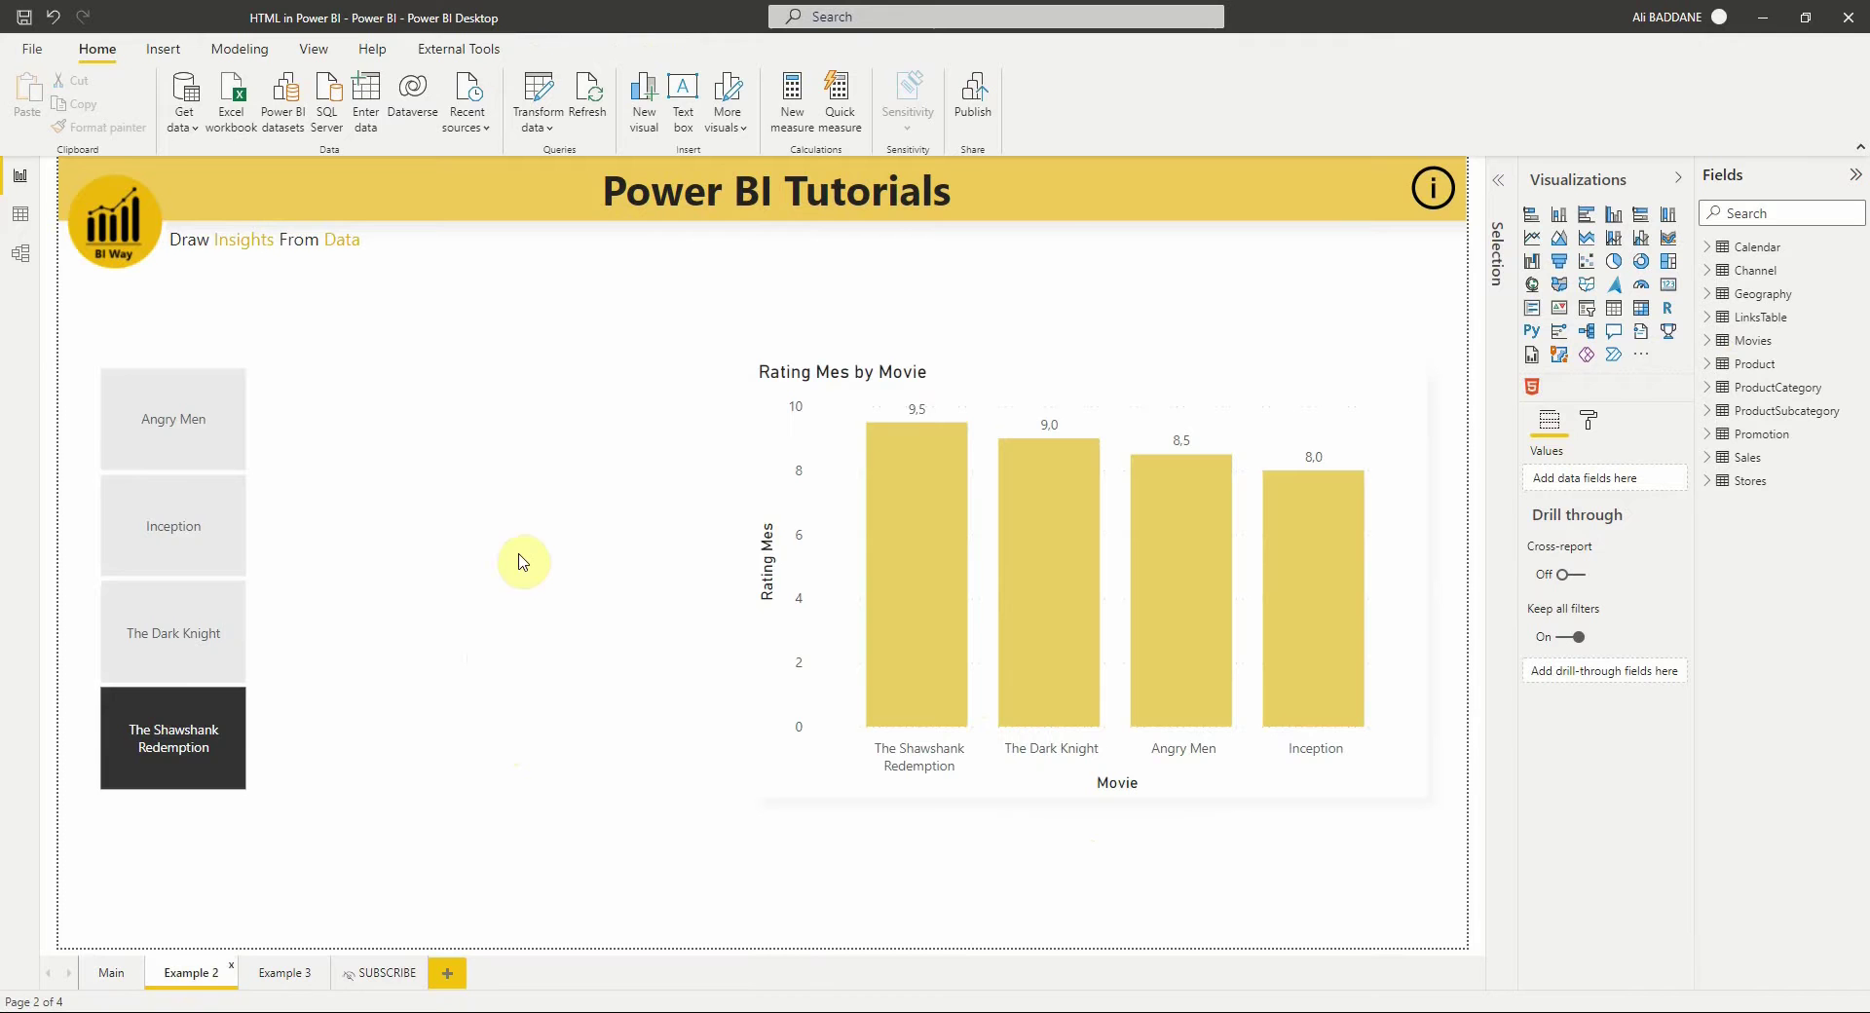
{"action": "left_click", "coordinate": [20, 216]}
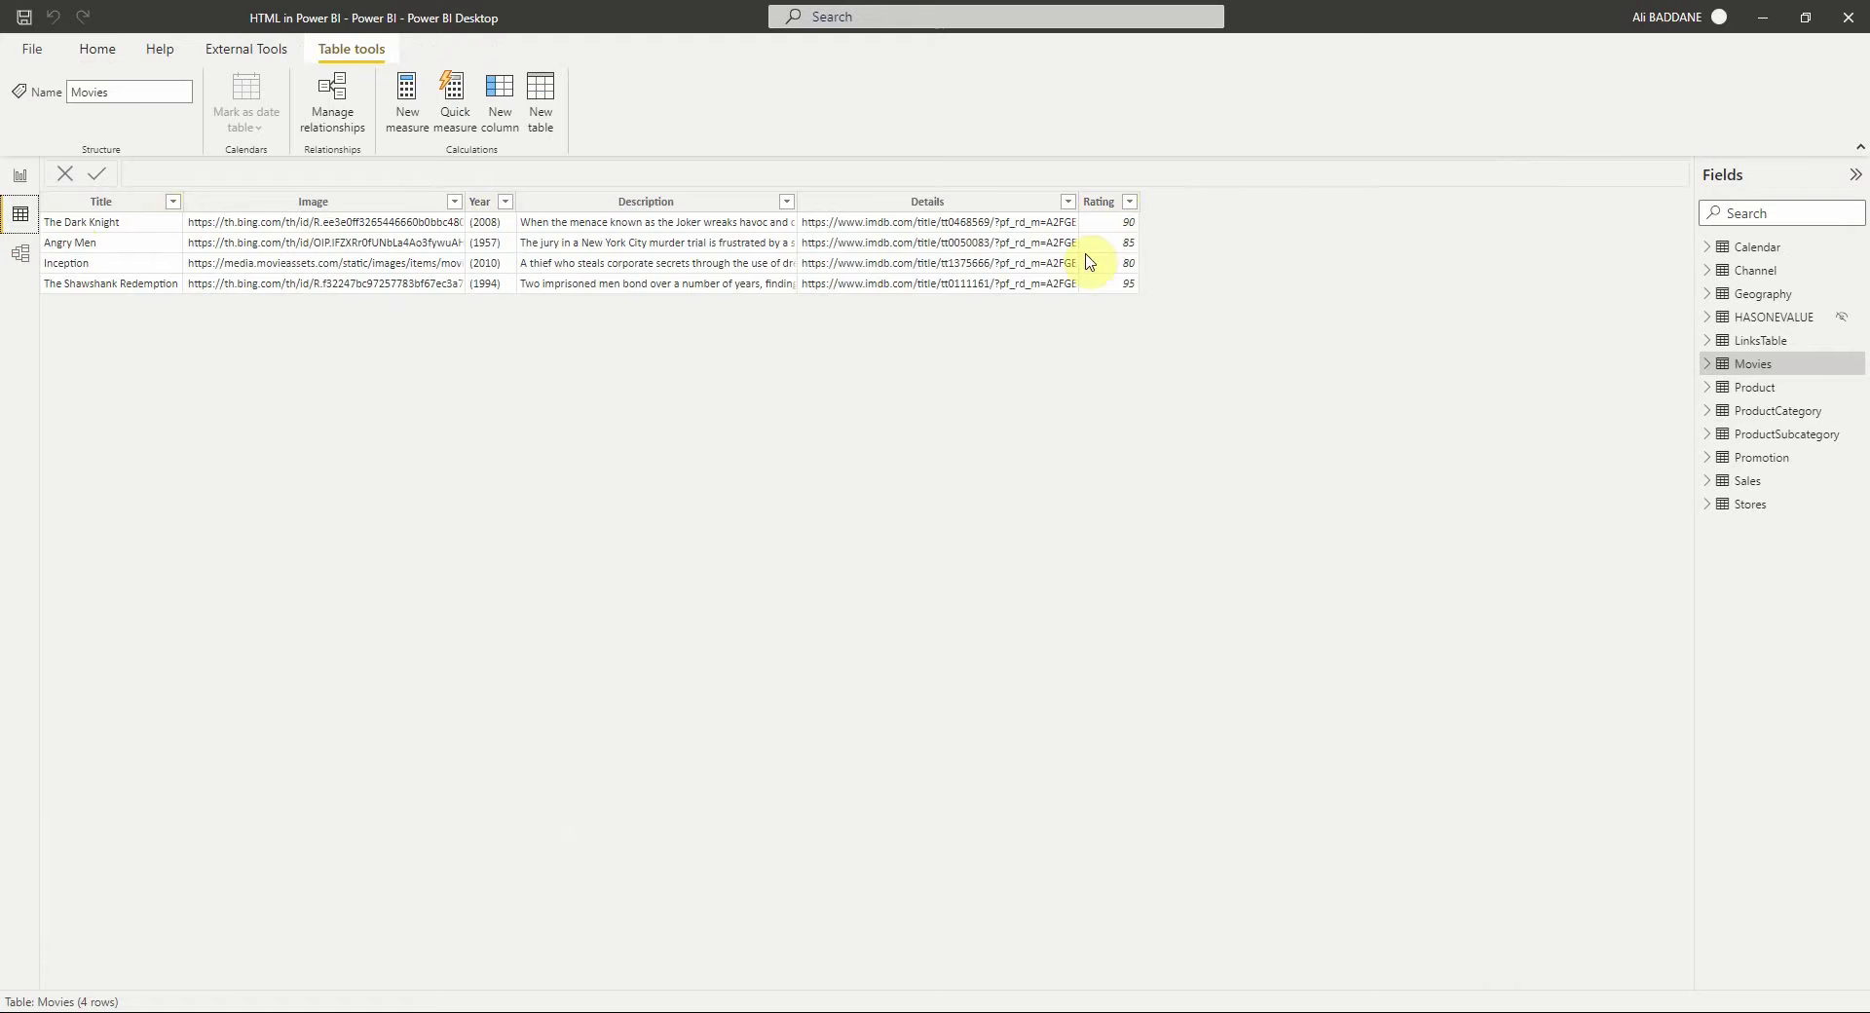
{"action": "left_click", "coordinate": [11, 180]}
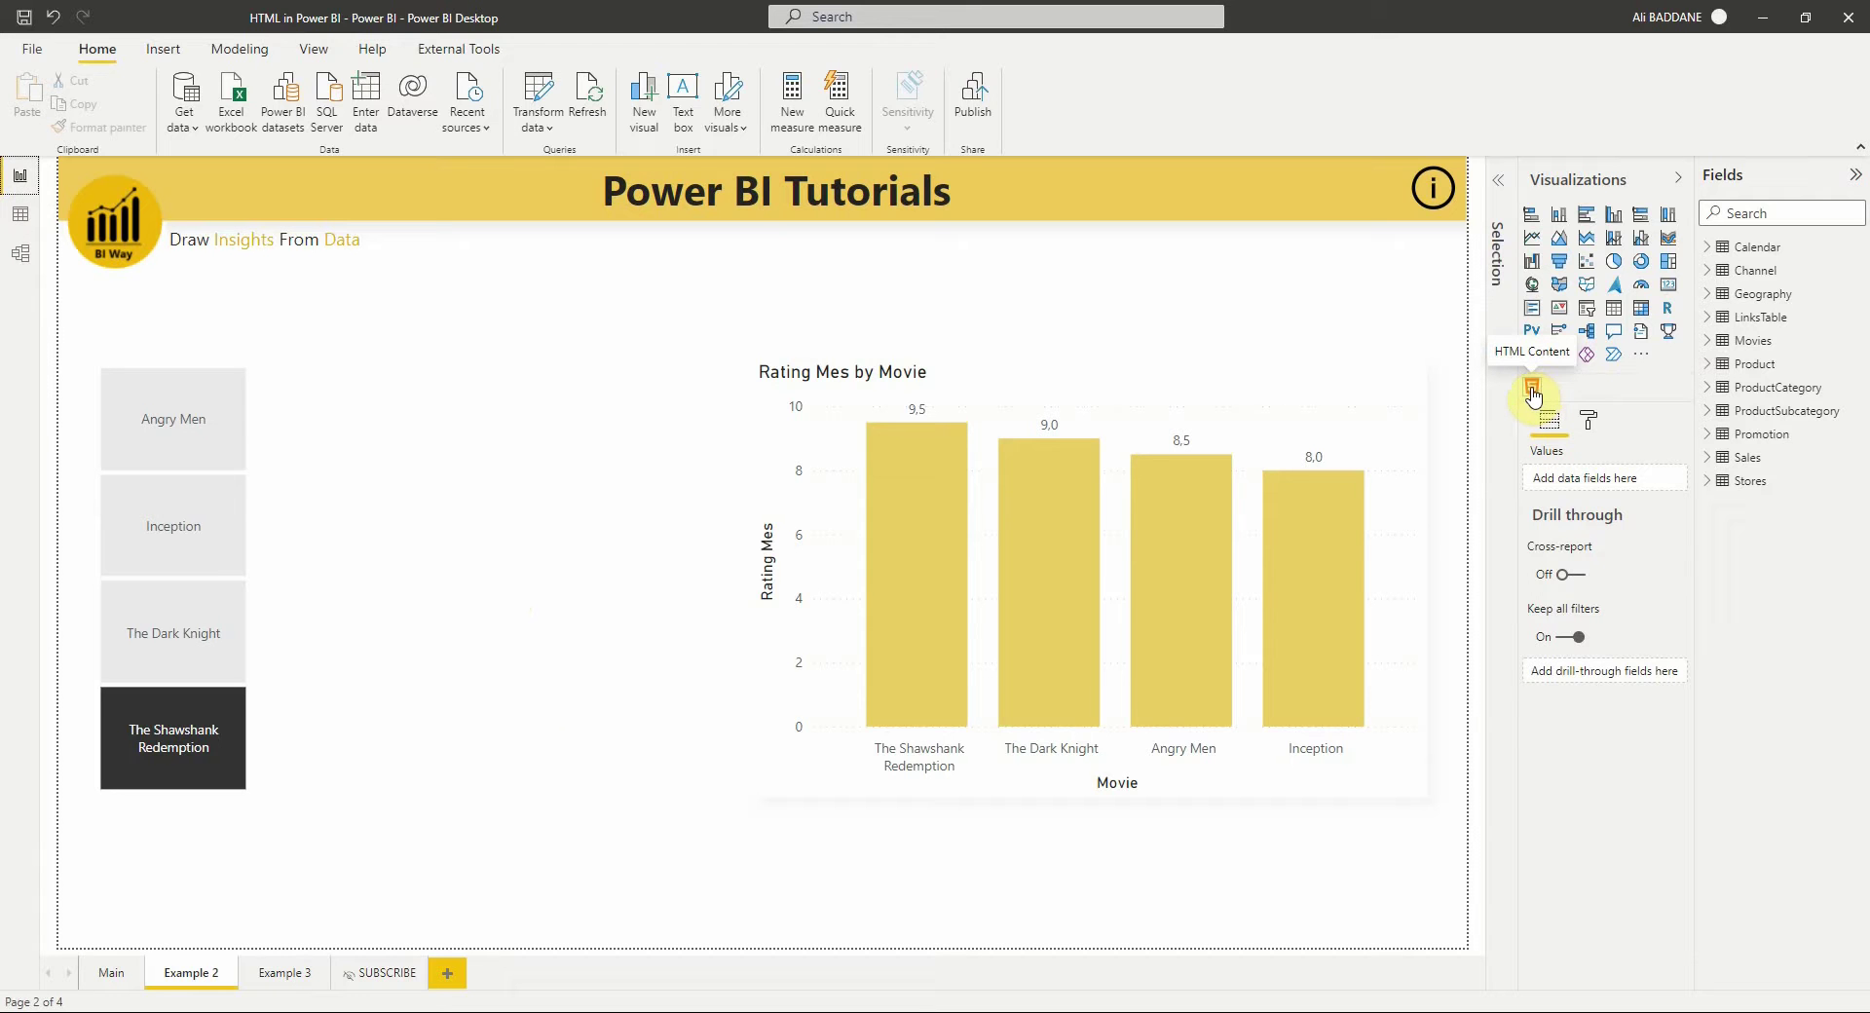
Step: Search the visuals marketplace for 'html co' and add the HTML Content custom visual
{"action": "left_click", "coordinate": [1642, 359]}
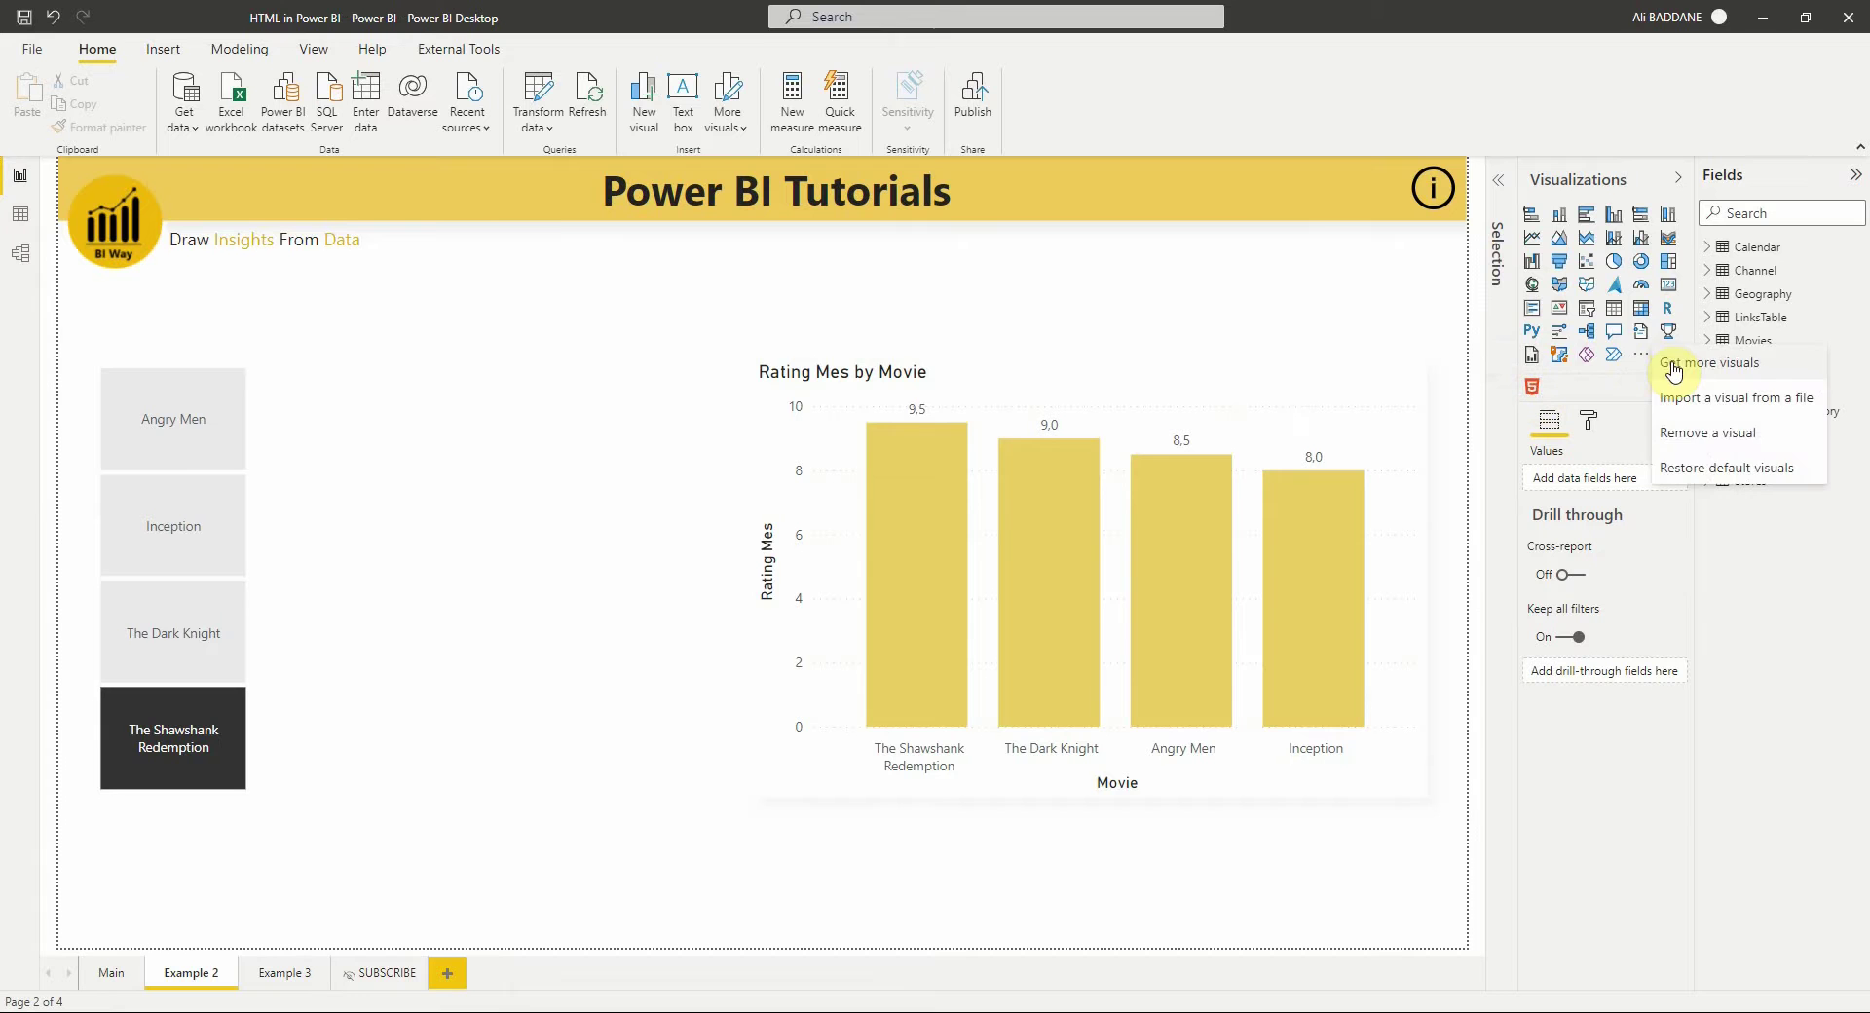
{"action": "left_click", "coordinate": [1672, 368]}
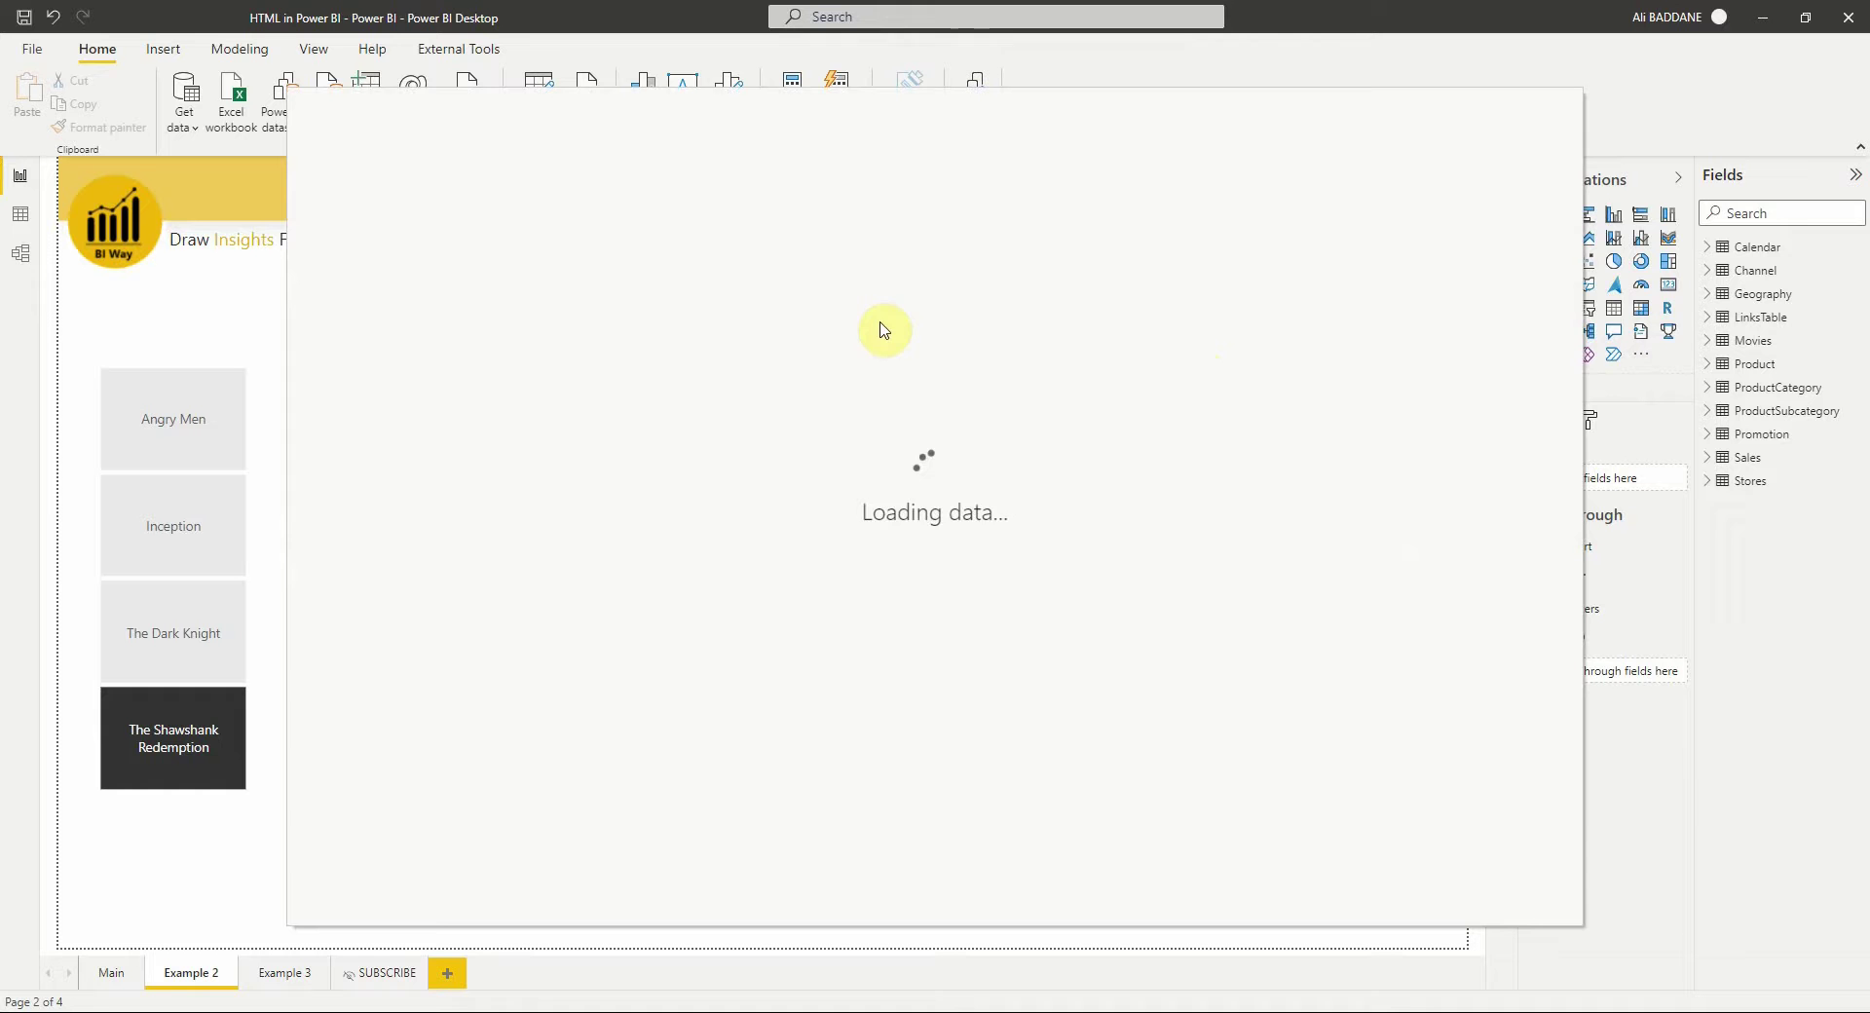
{"action": "left_click", "coordinate": [1445, 232]}
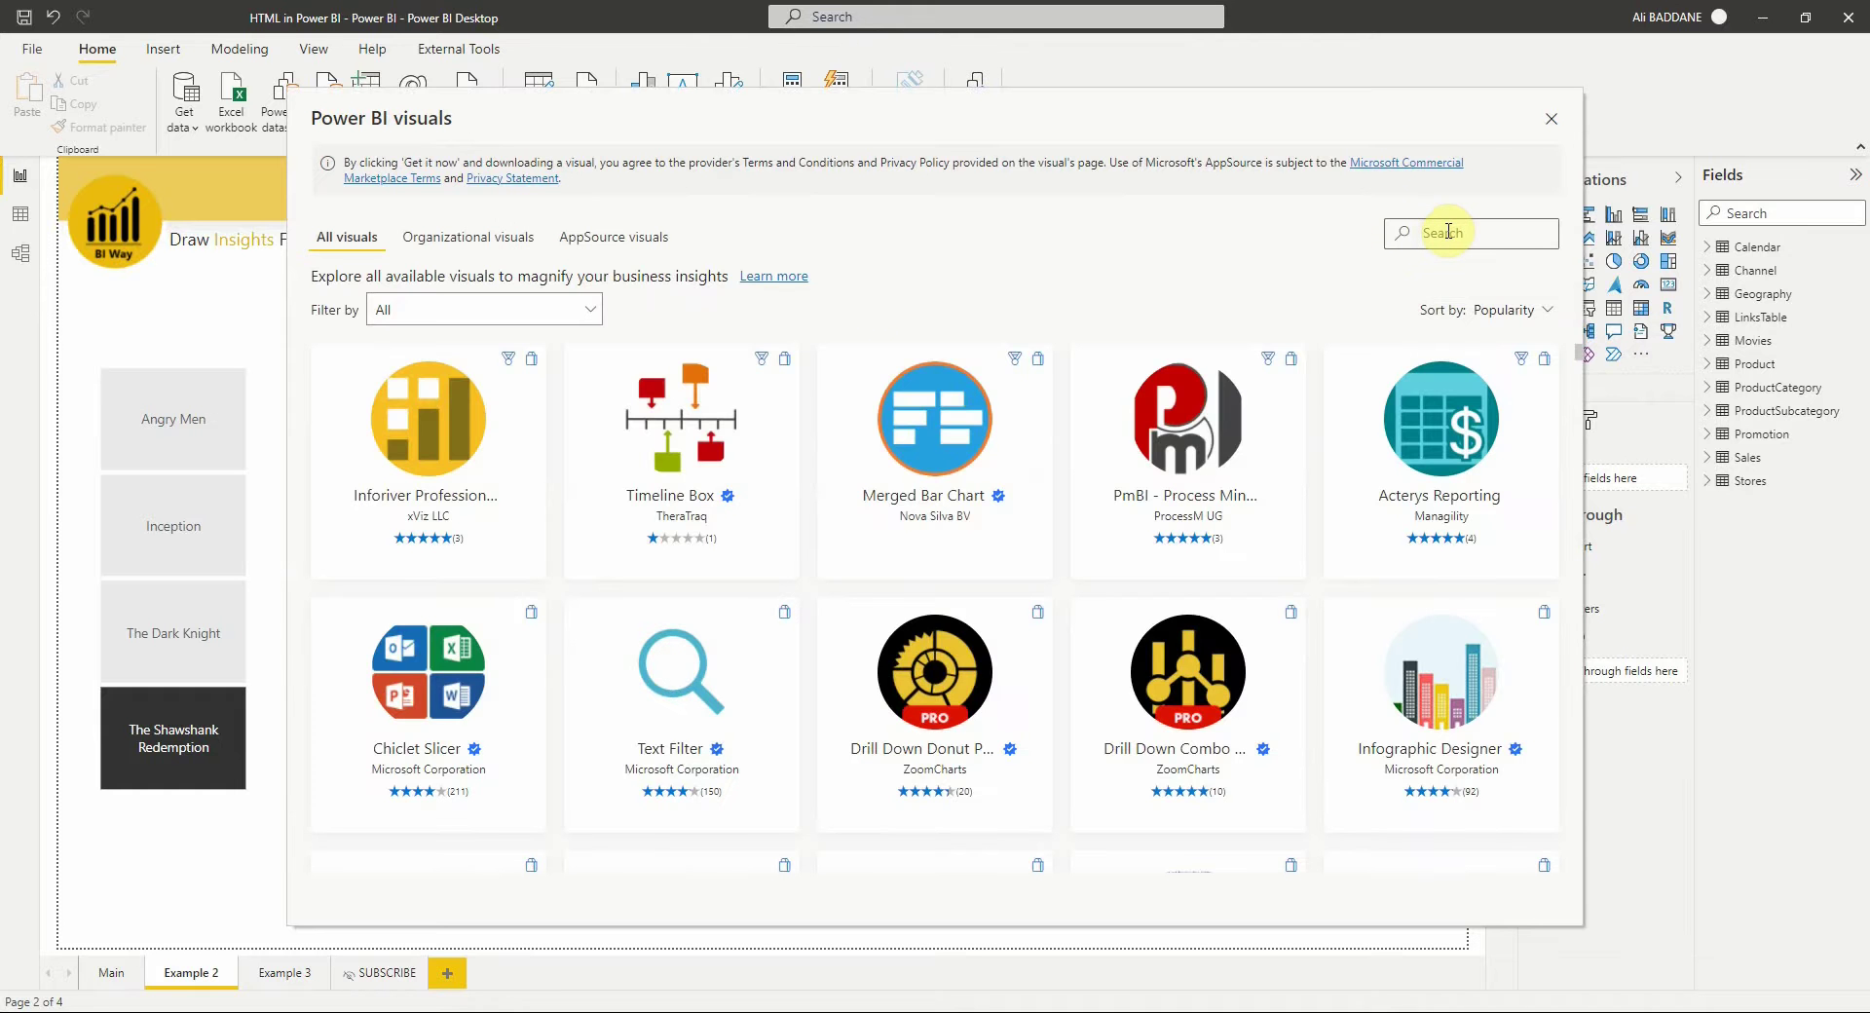
{"action": "type", "text": "html co"}
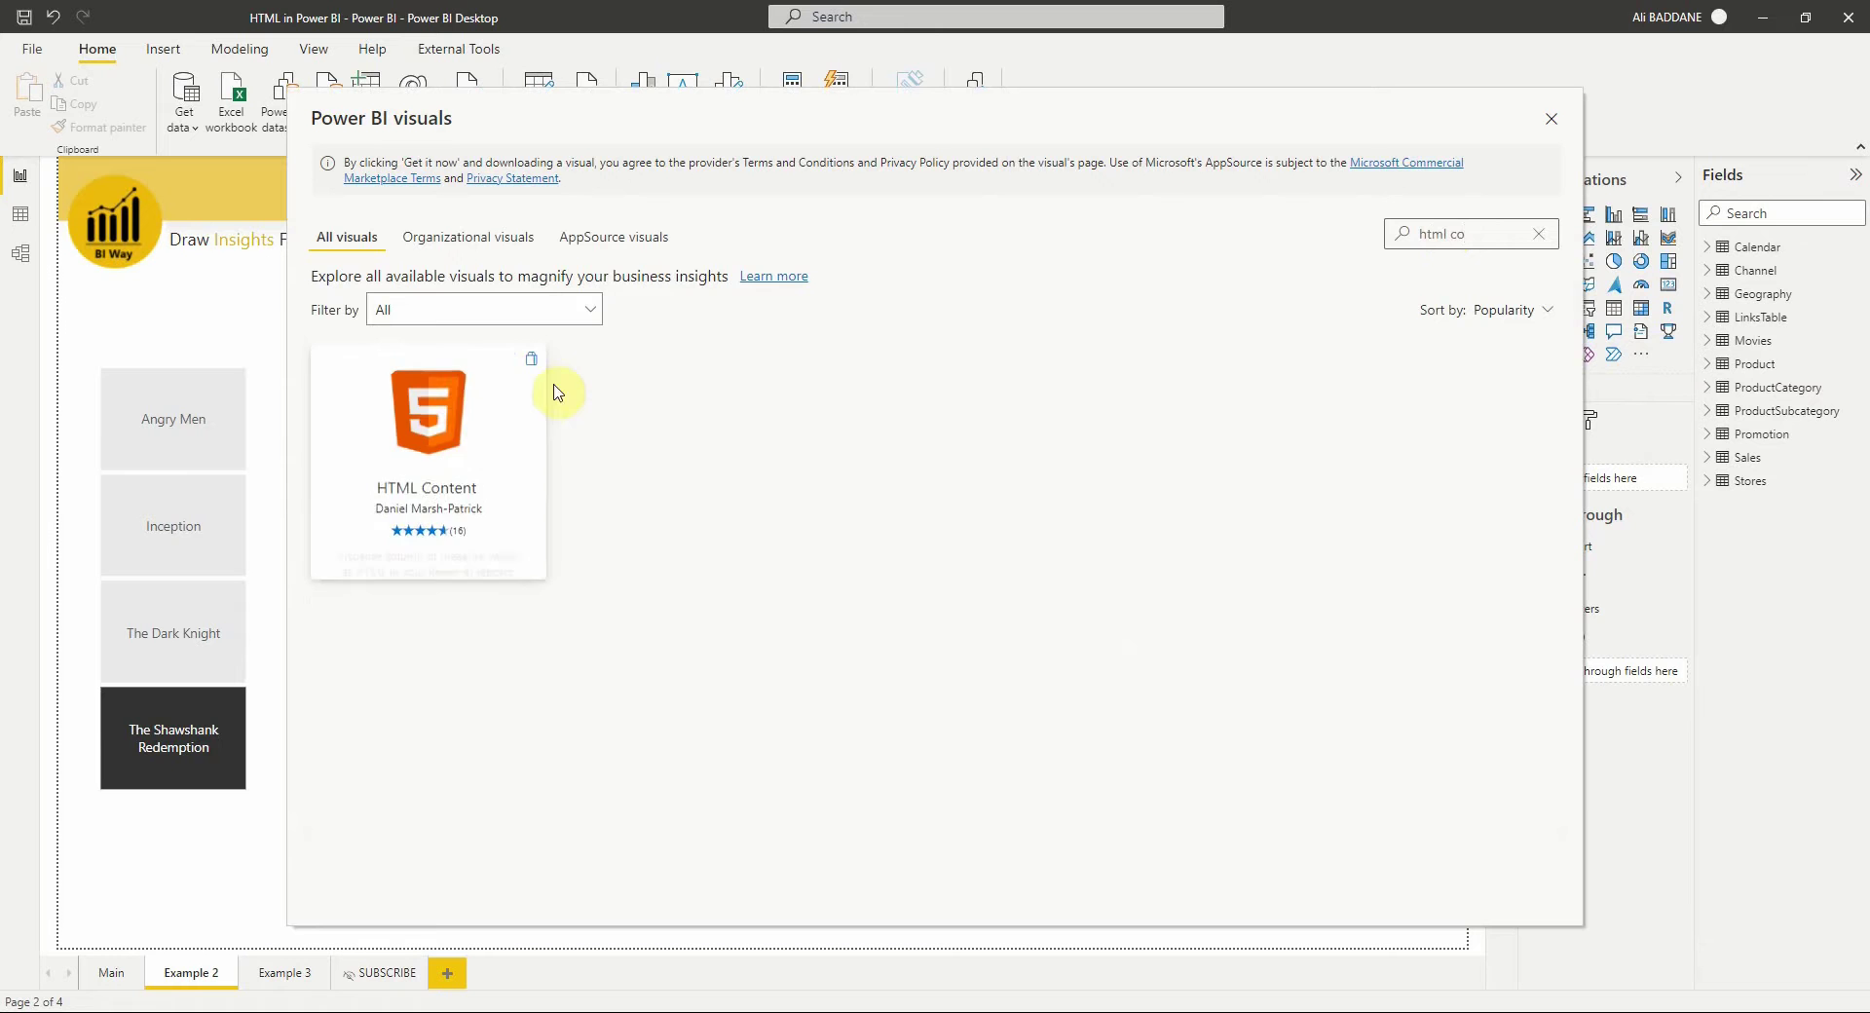
{"action": "left_click", "coordinate": [426, 444]}
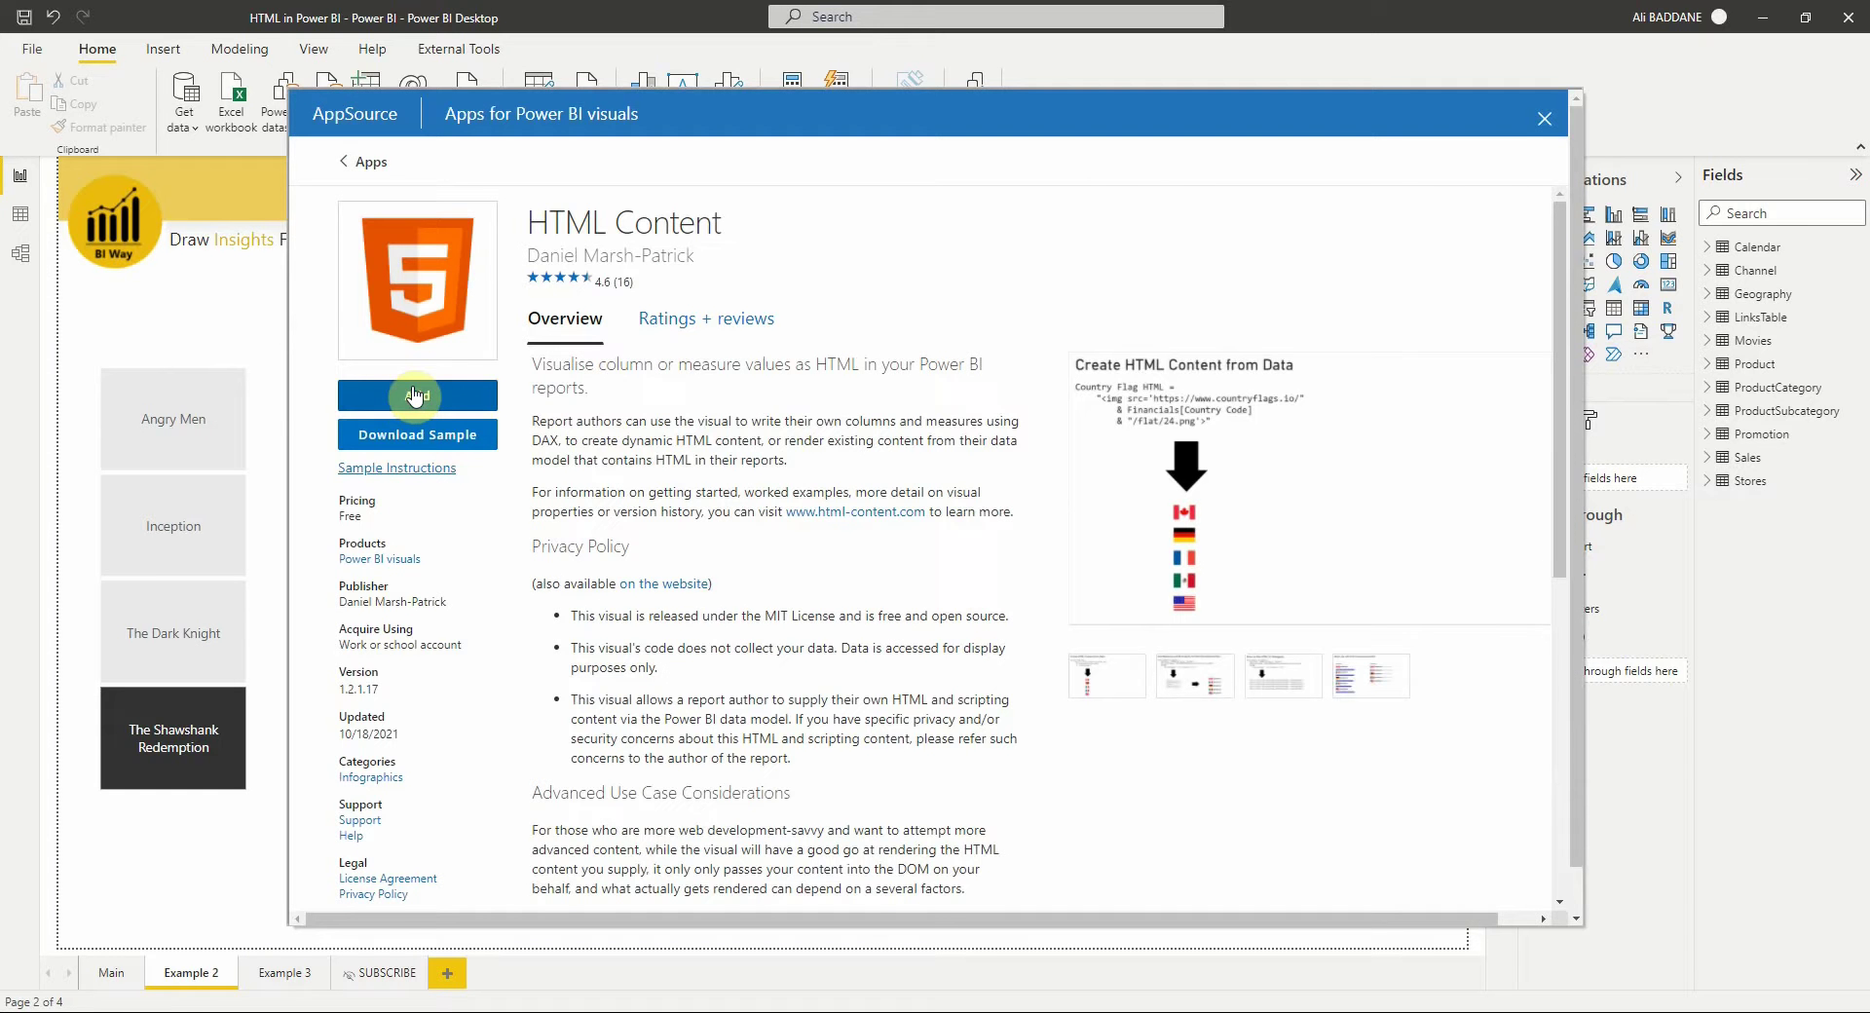
{"action": "left_click", "coordinate": [1544, 120]}
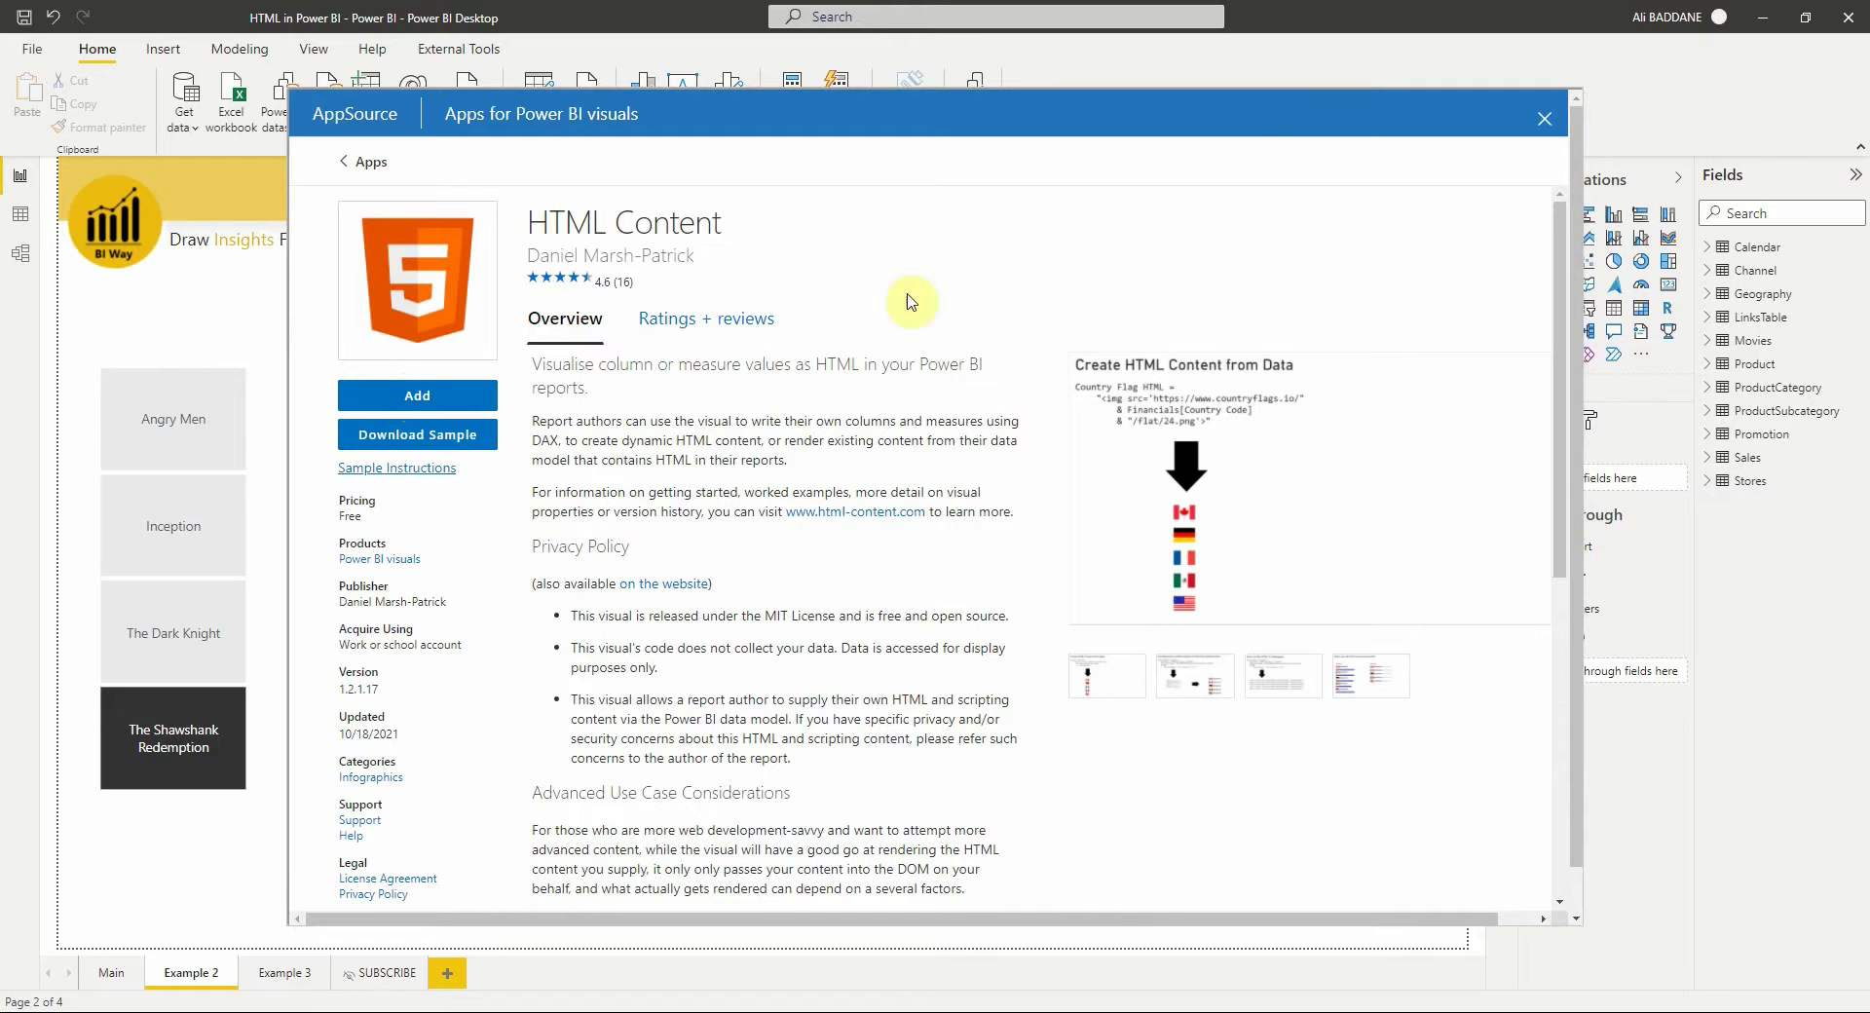
{"action": "left_click", "coordinate": [358, 163]}
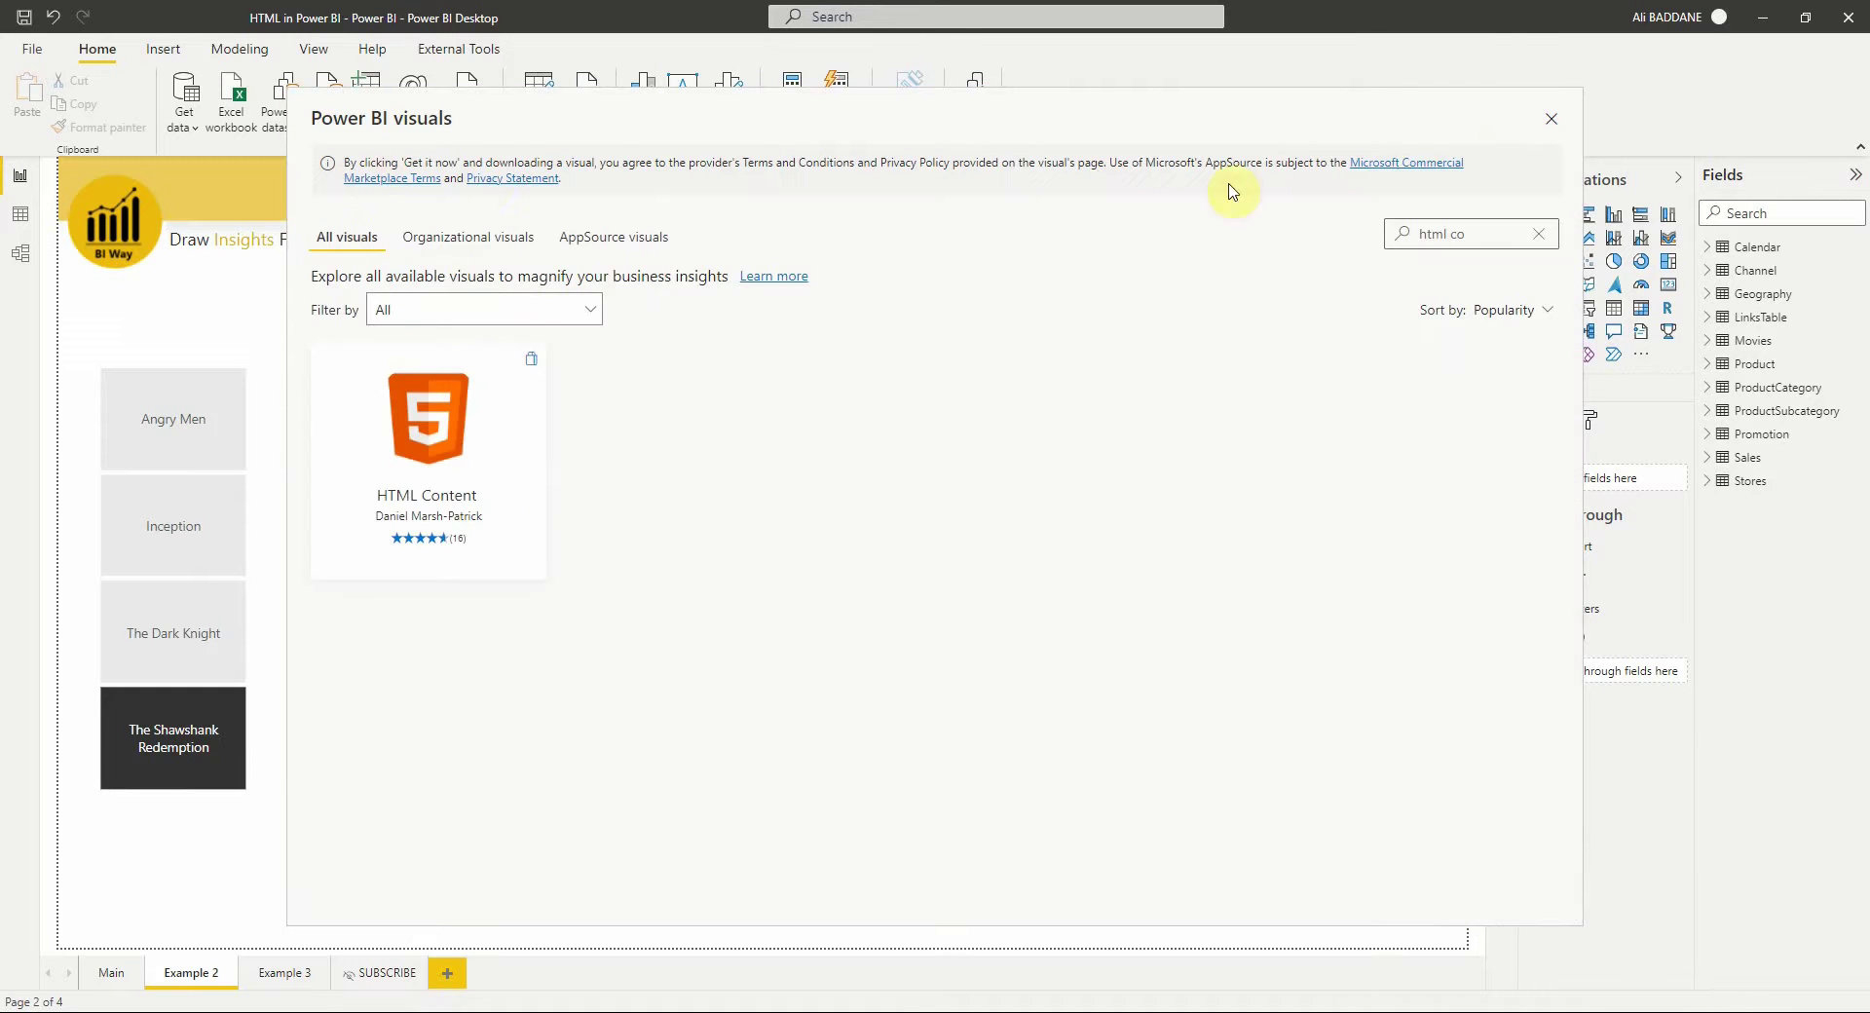
{"action": "left_click", "coordinate": [1549, 125]}
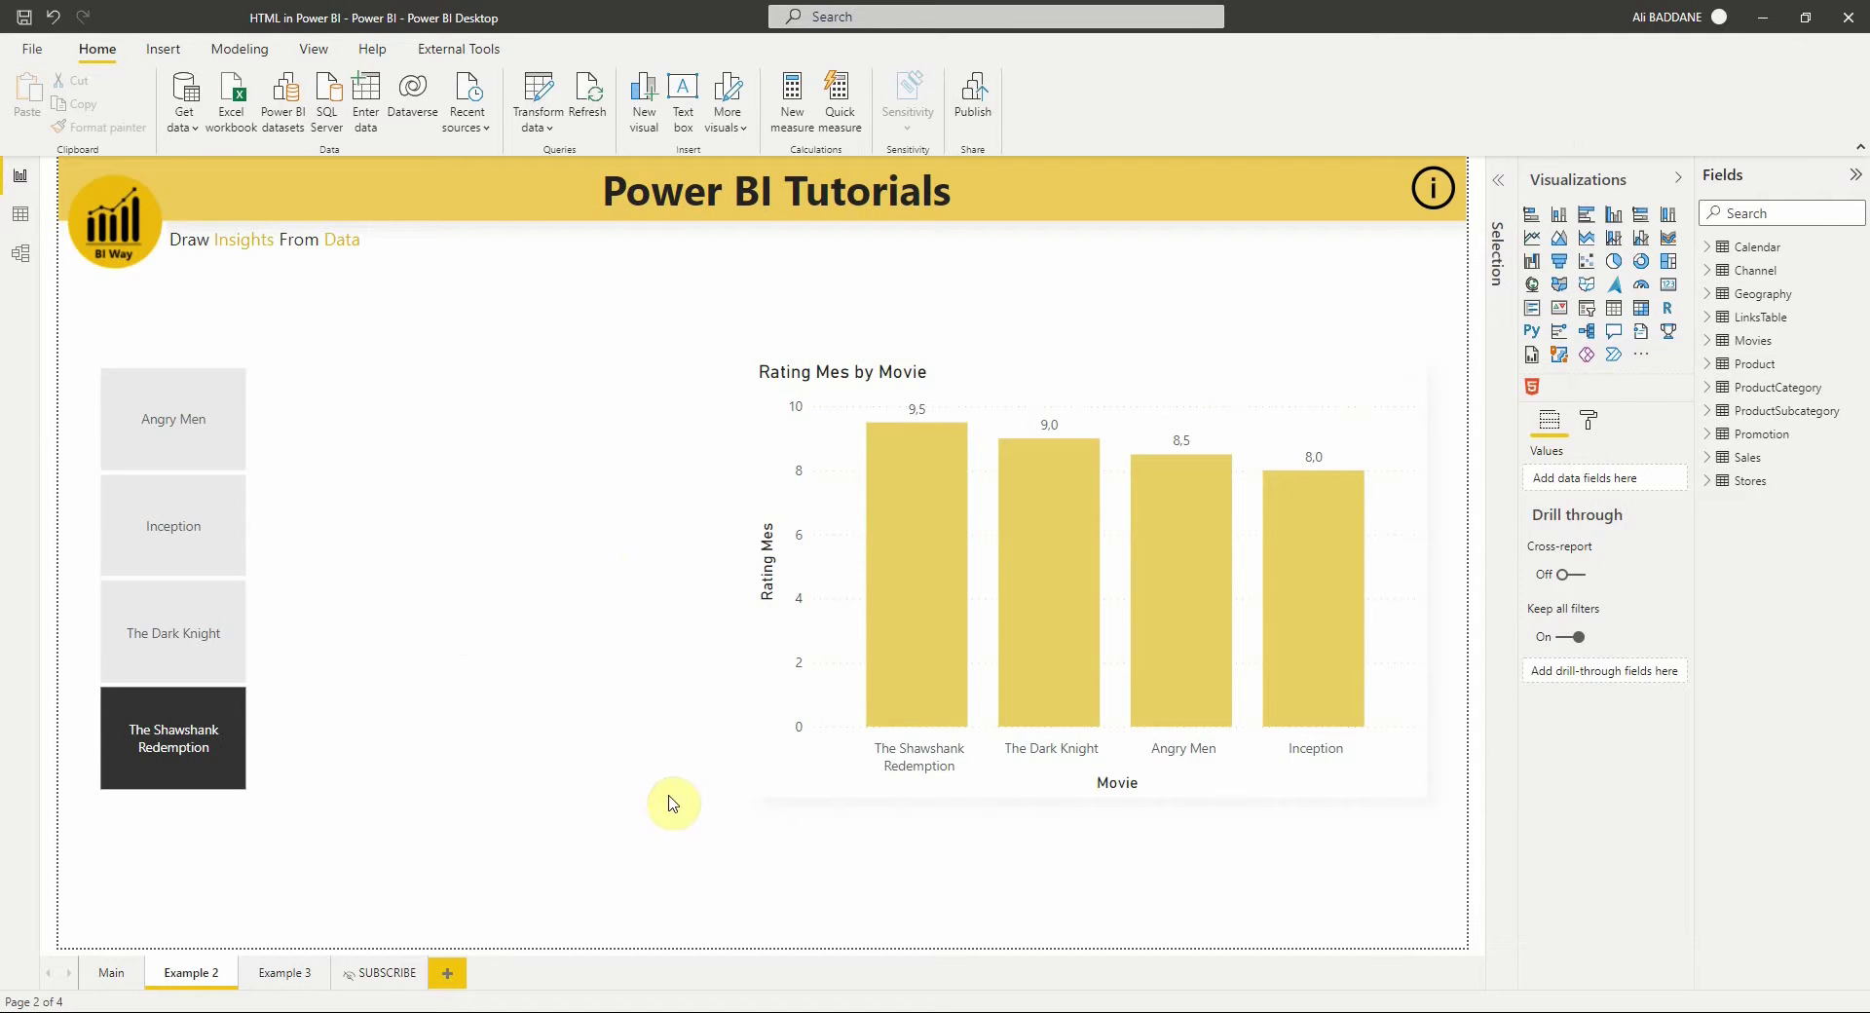
Step: Bring up the Notepad flip-card template, scroll through it, and select all of its HTML
{"action": "left_click", "coordinate": [987, 1008]}
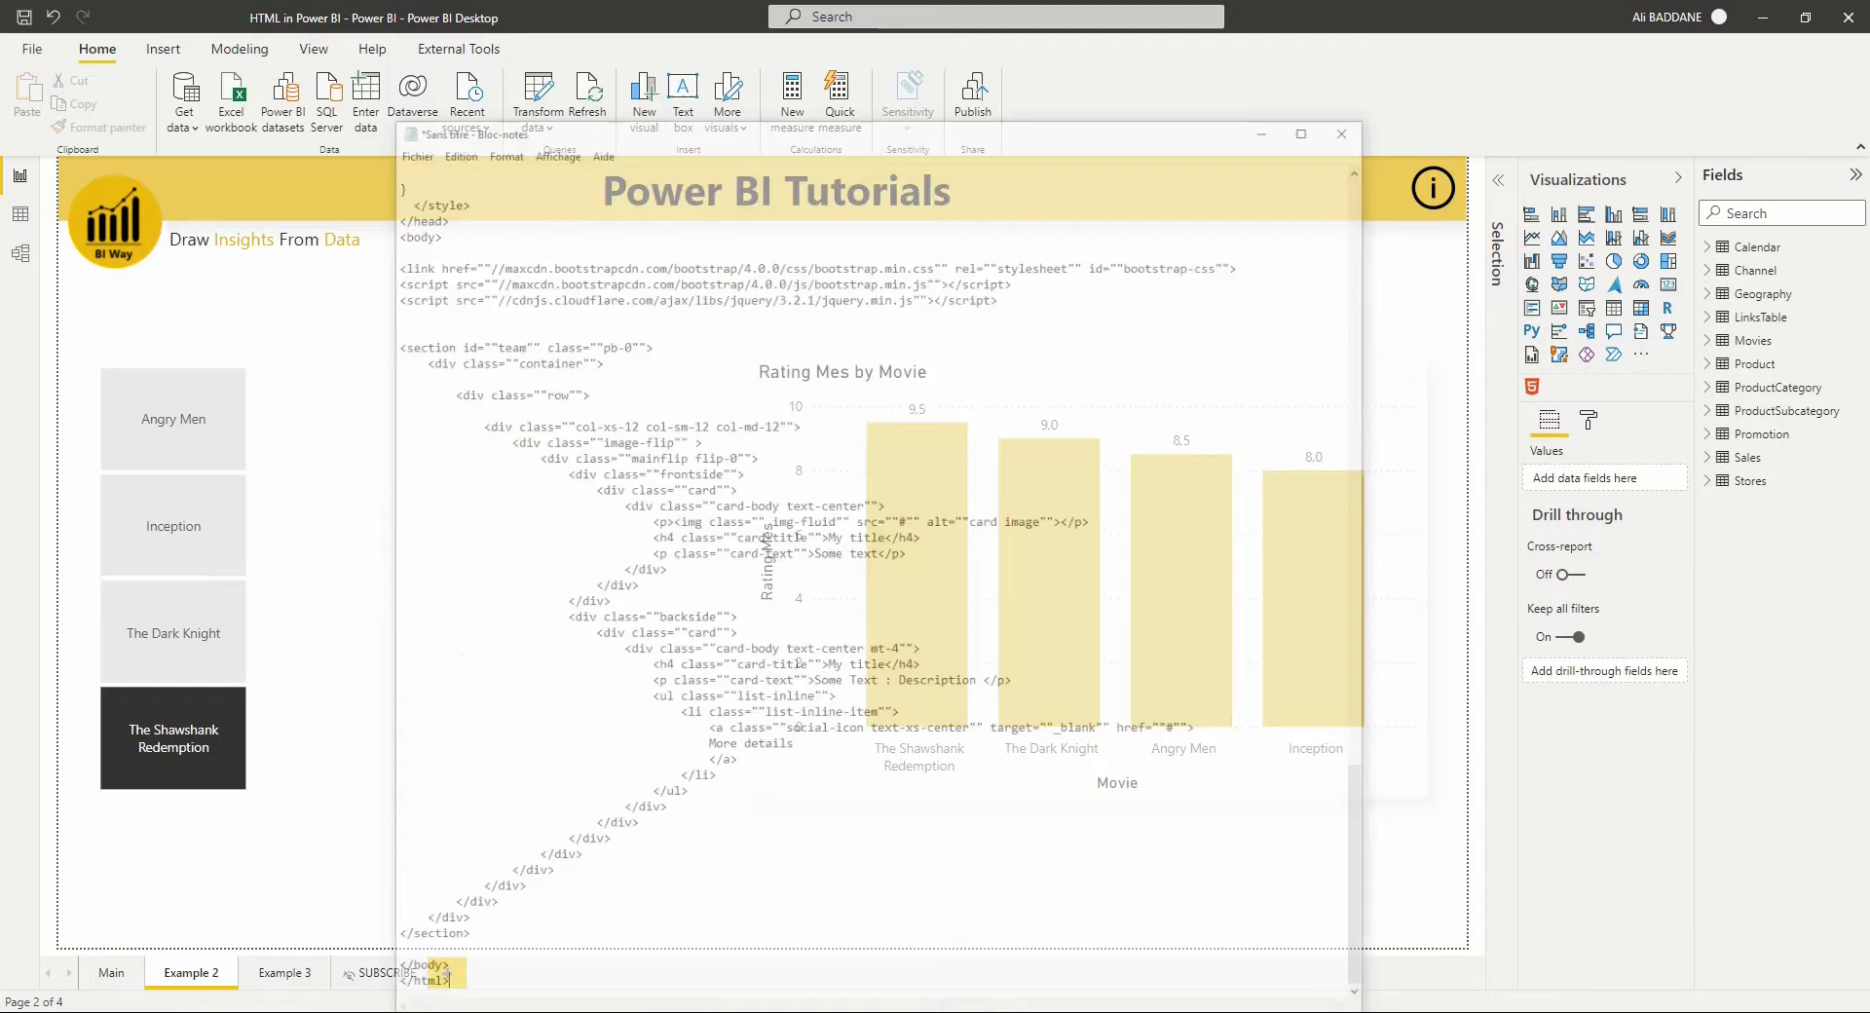
{"action": "scroll", "coordinate": [816, 623], "scroll_direction": "up", "scroll_amount": 20}
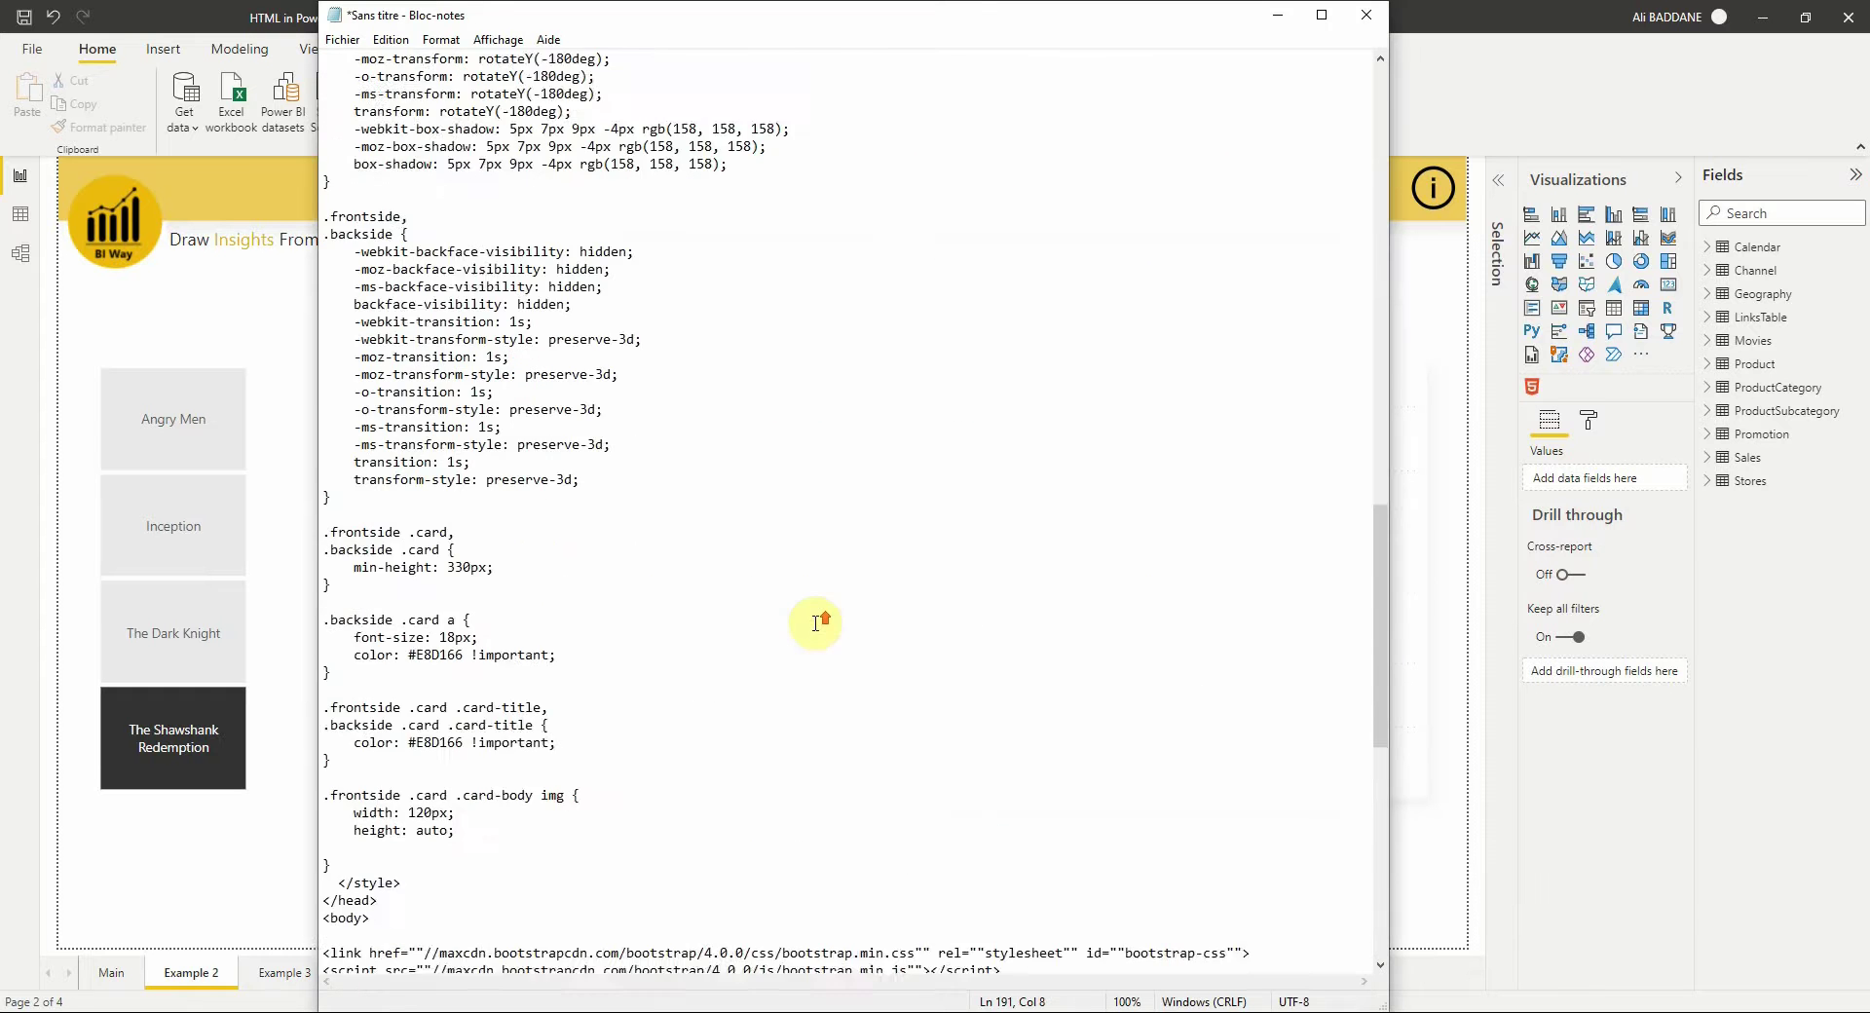
{"action": "left_click_drag", "start_coordinate": [1385, 603], "coordinate": [1323, 838]}
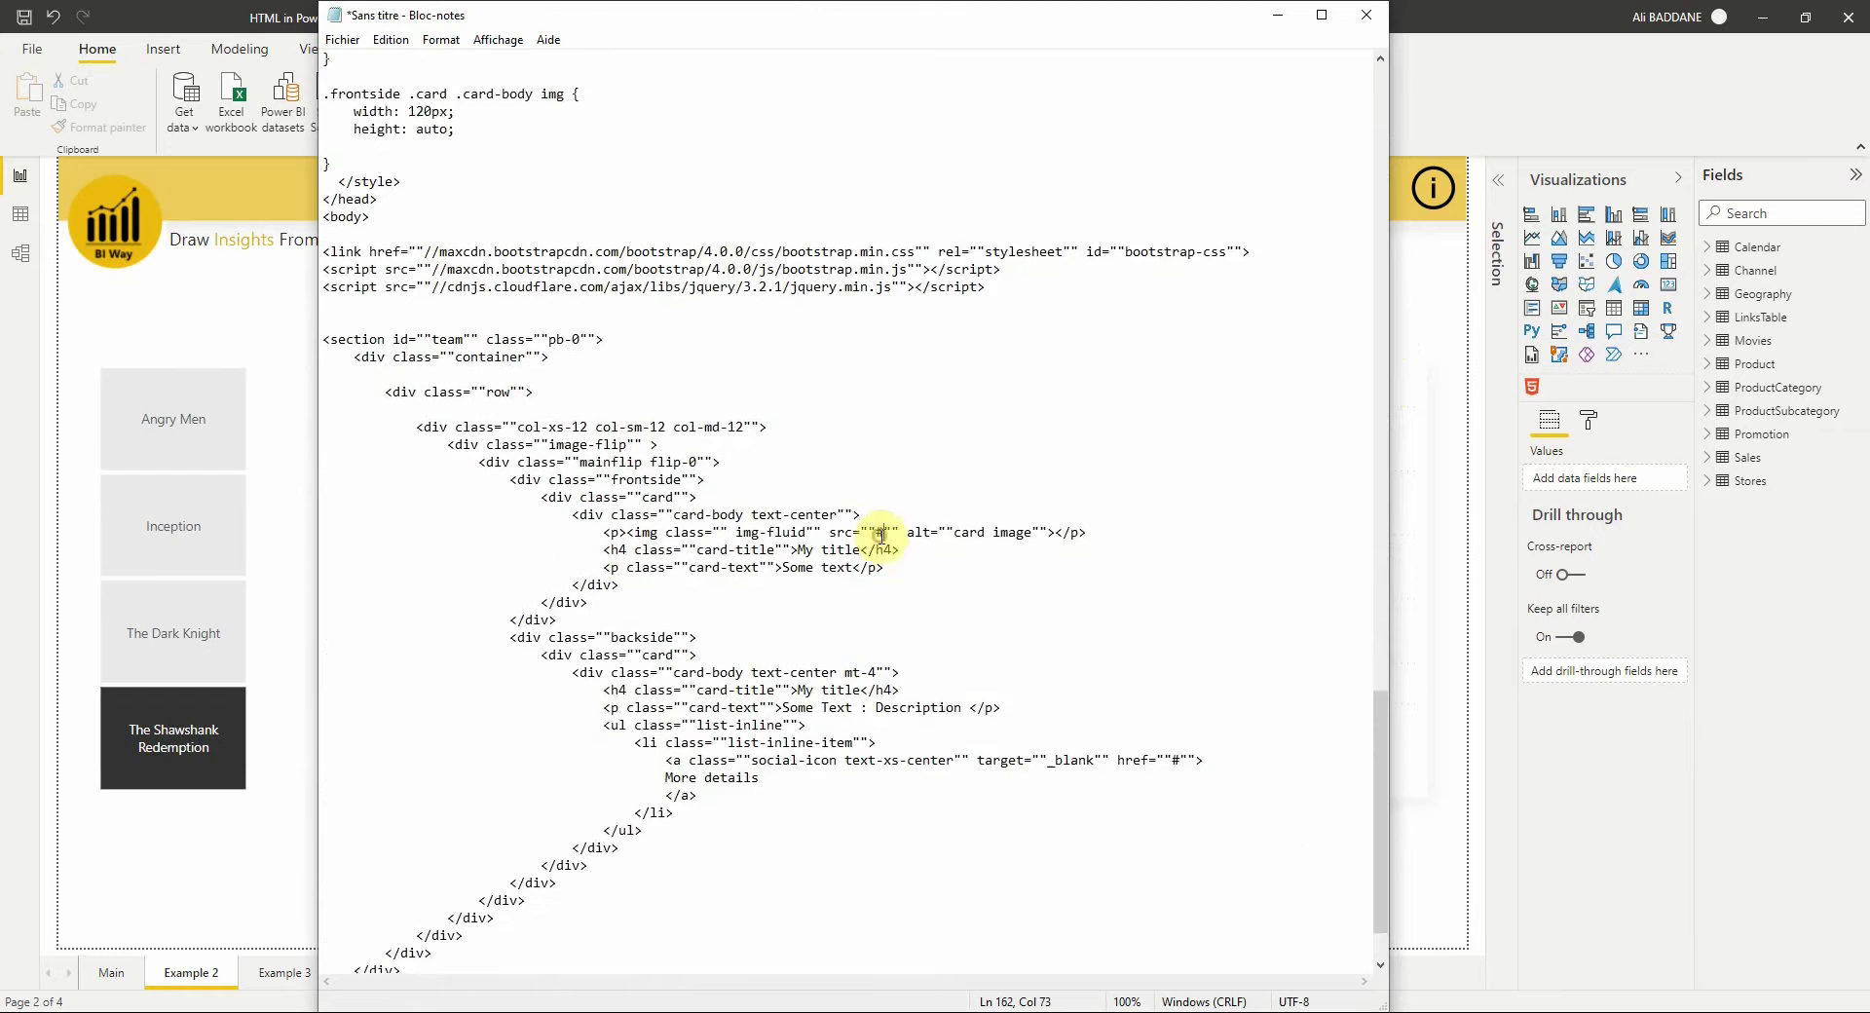
{"action": "scroll", "coordinate": [880, 535], "scroll_direction": "down", "scroll_amount": 2}
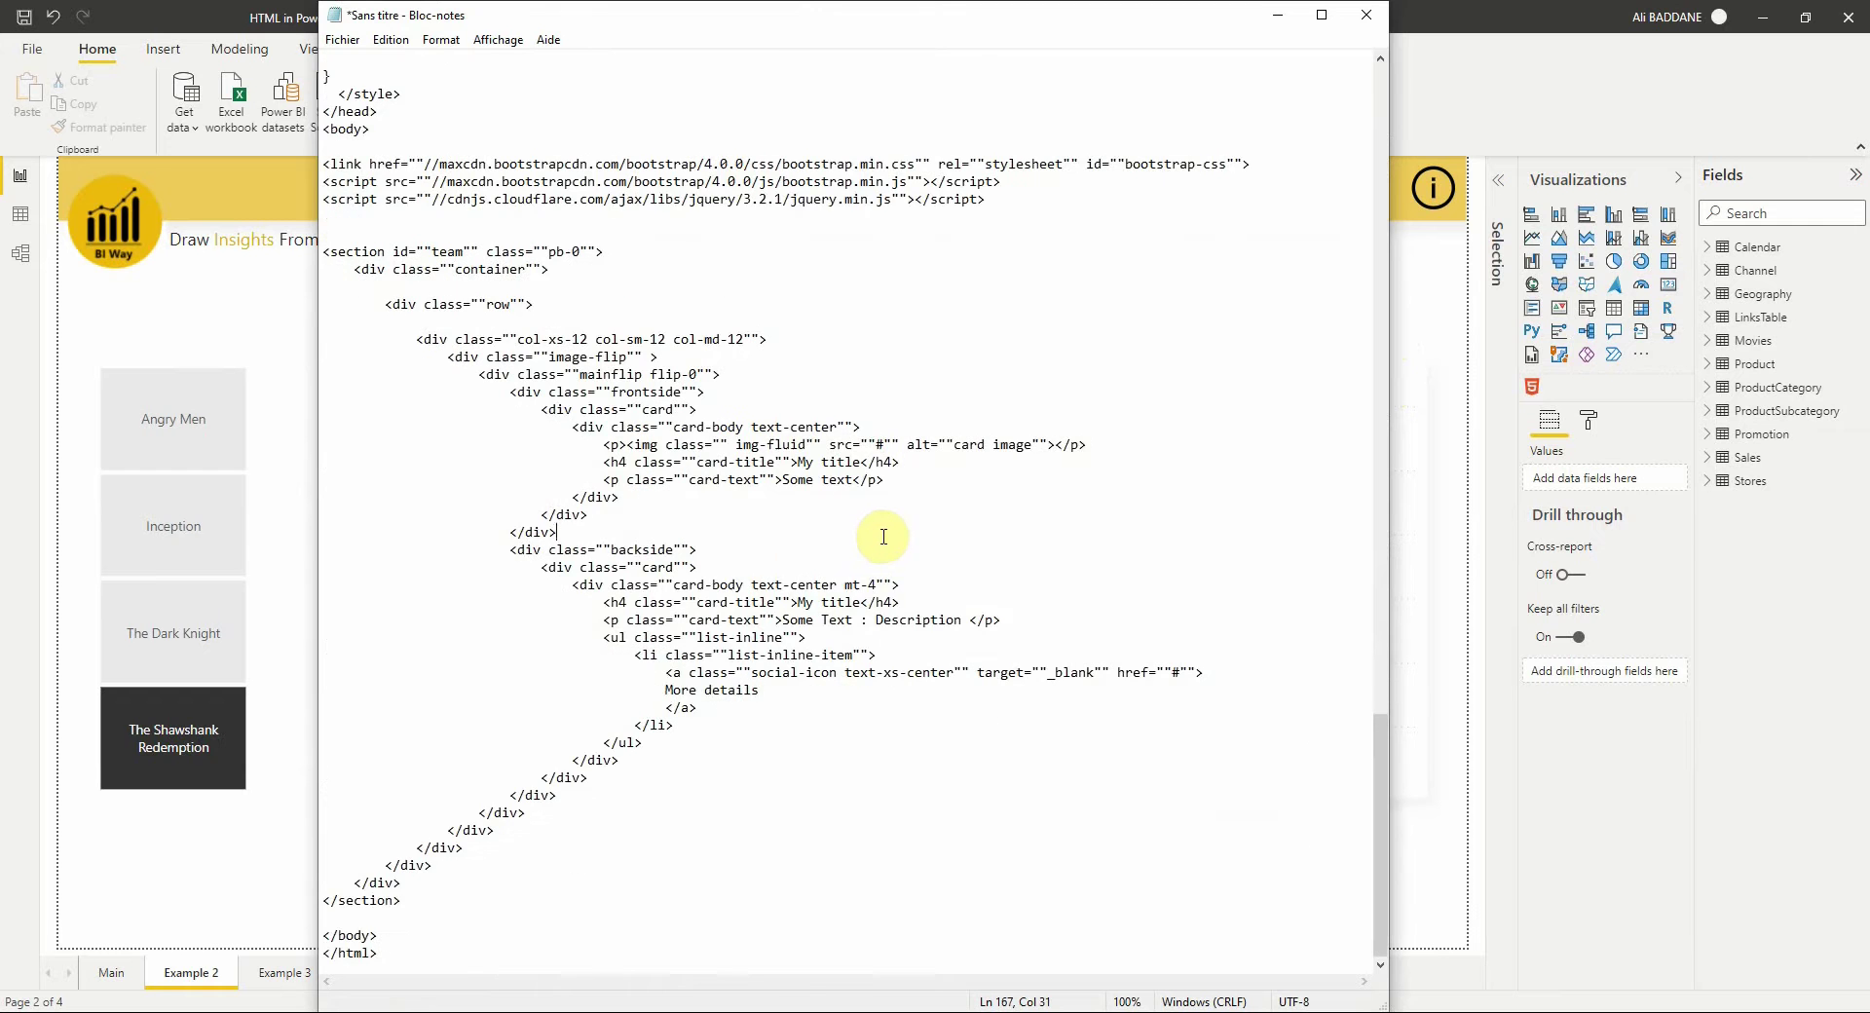
{"action": "key", "text": "ctrl+a"}
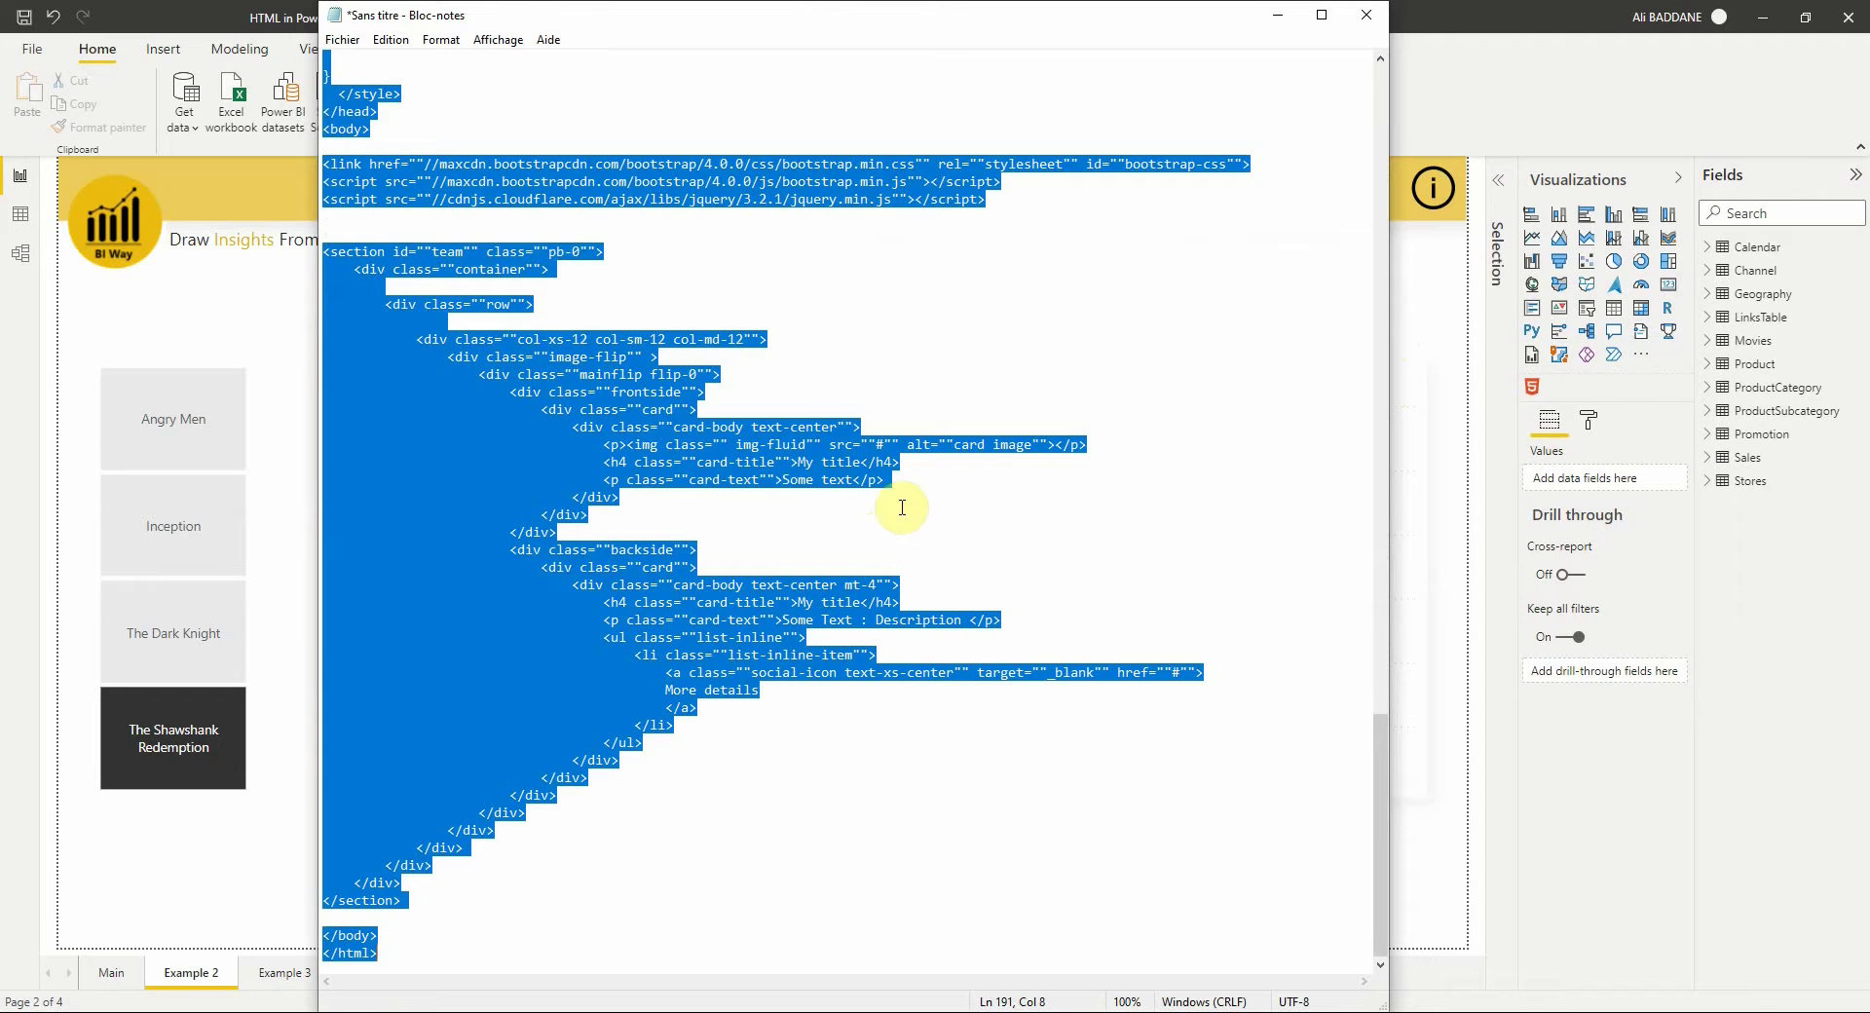
Step: Create an Example 2 measure in the Movies table with the flip-card HTML pasted between quotes
{"action": "left_click", "coordinate": [1276, 15]}
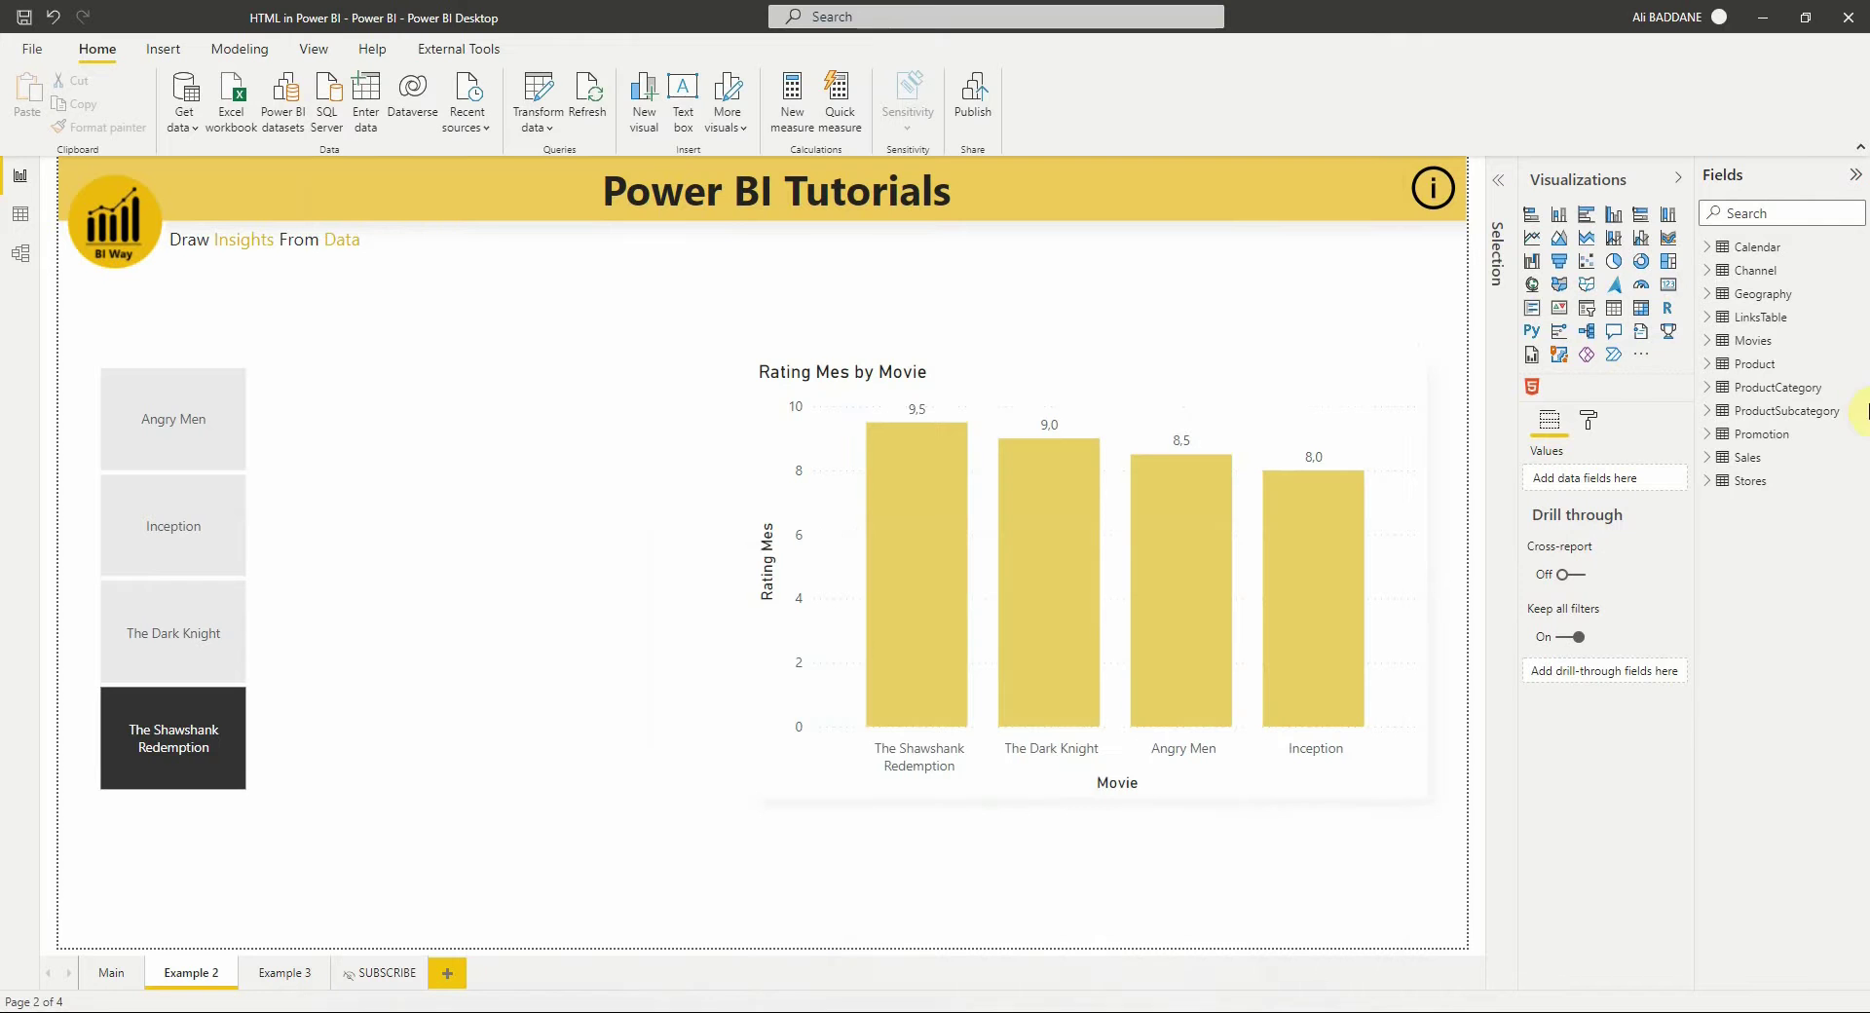
{"action": "left_click", "coordinate": [1709, 341]}
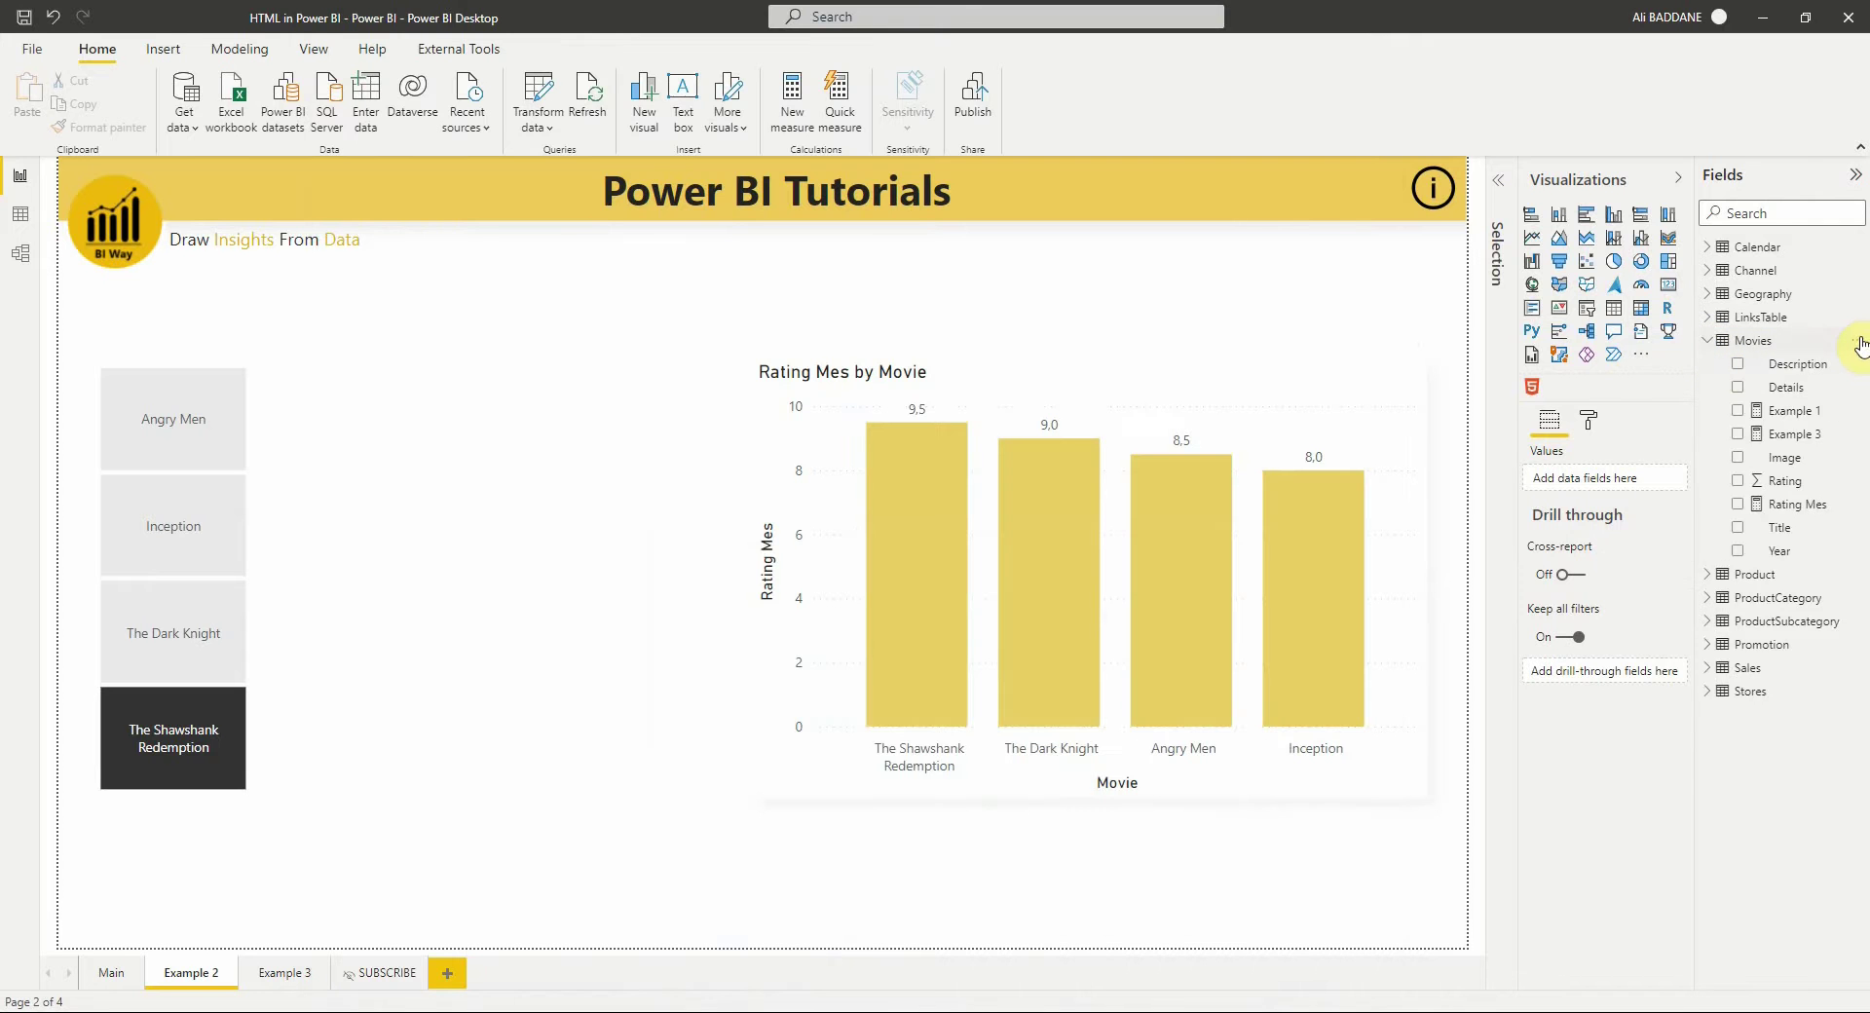
{"action": "left_click", "coordinate": [1857, 344]}
{"action": "key", "text": "Escape"}
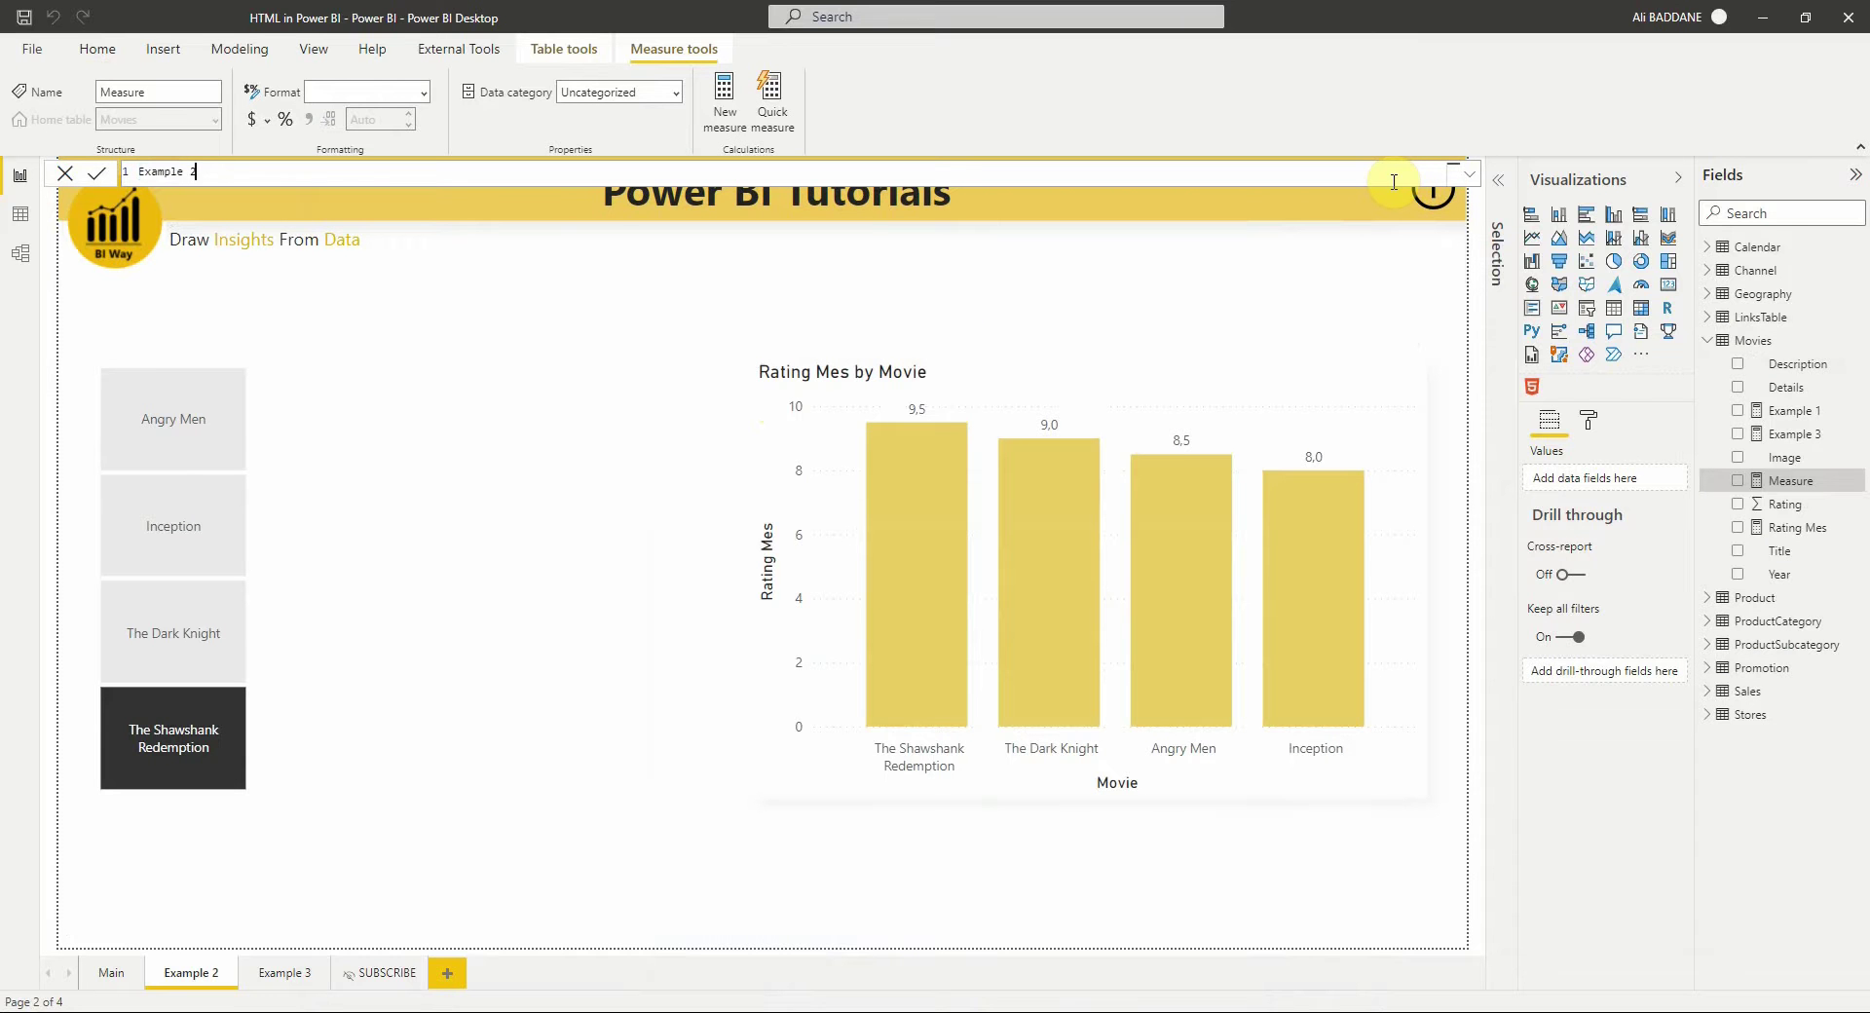
{"action": "key", "text": "shift+Return"}
{"action": "key", "text": "shift+Return"}
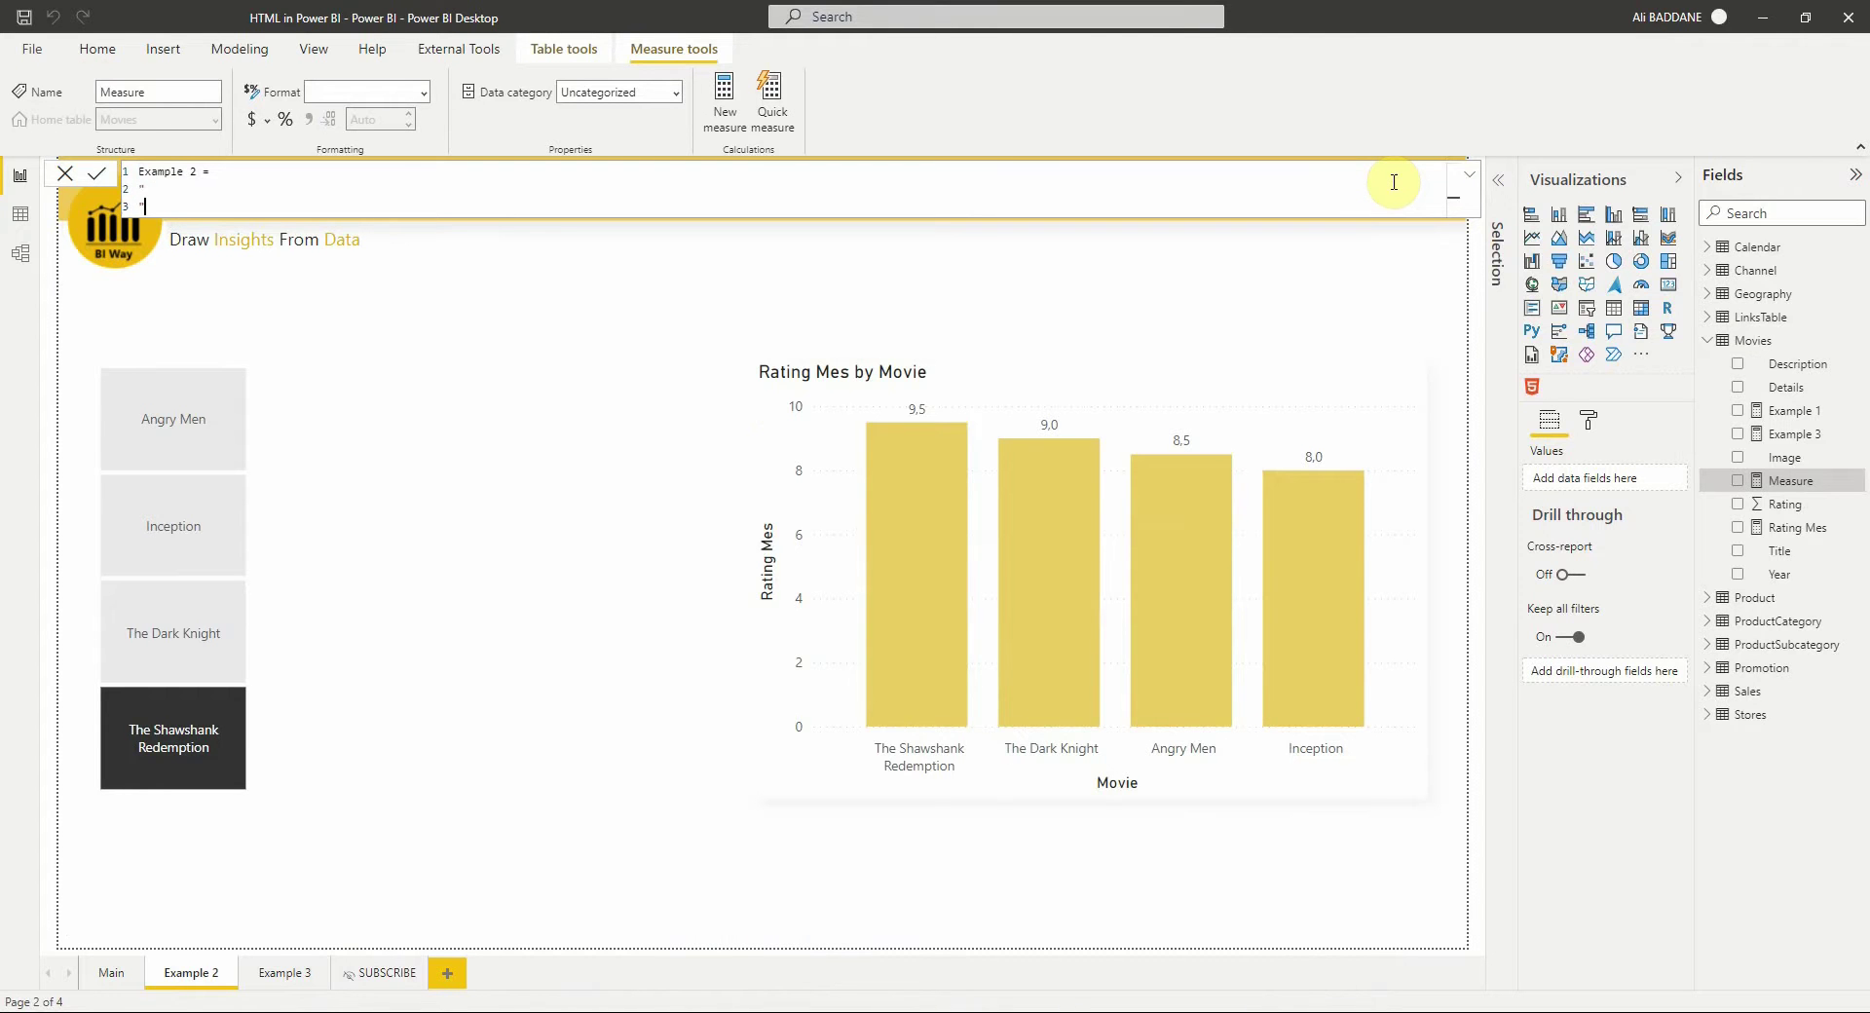
{"action": "key", "text": "shift+Return"}
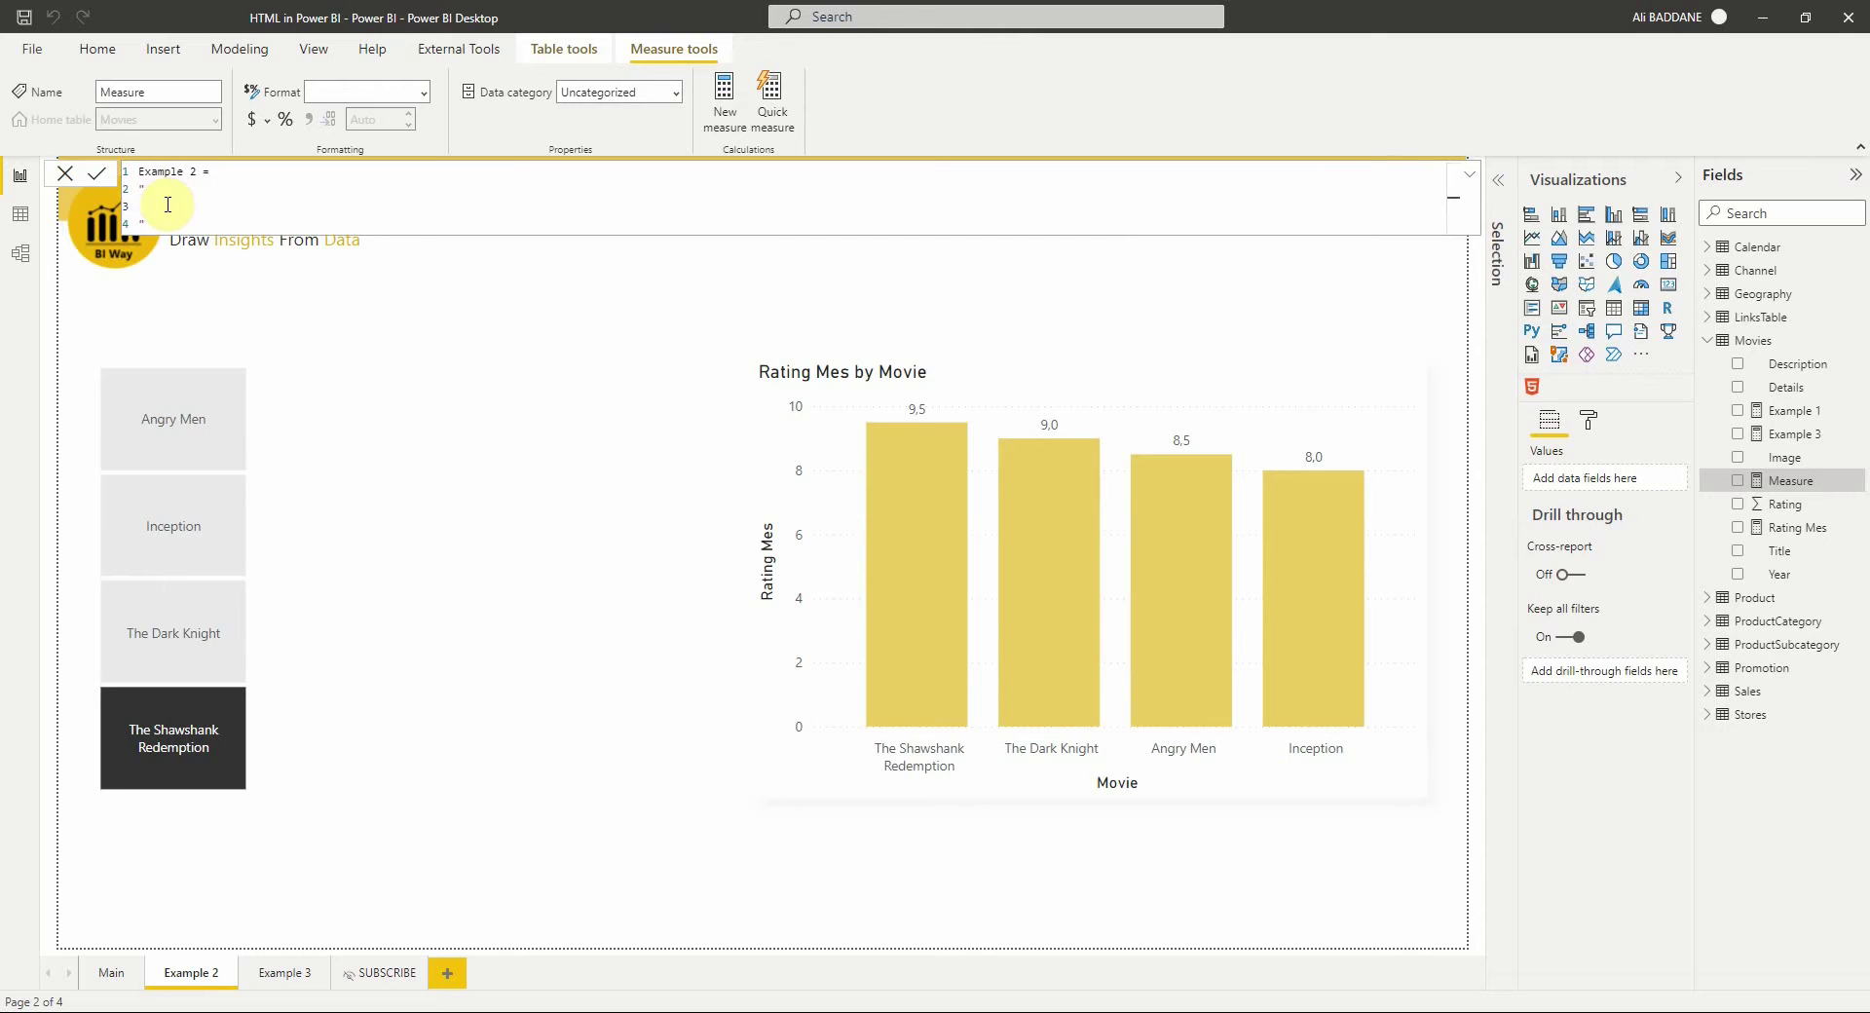
{"action": "key", "text": "ctrl+v"}
{"action": "scroll", "coordinate": [596, 570], "scroll_direction": "up", "scroll_amount": 15}
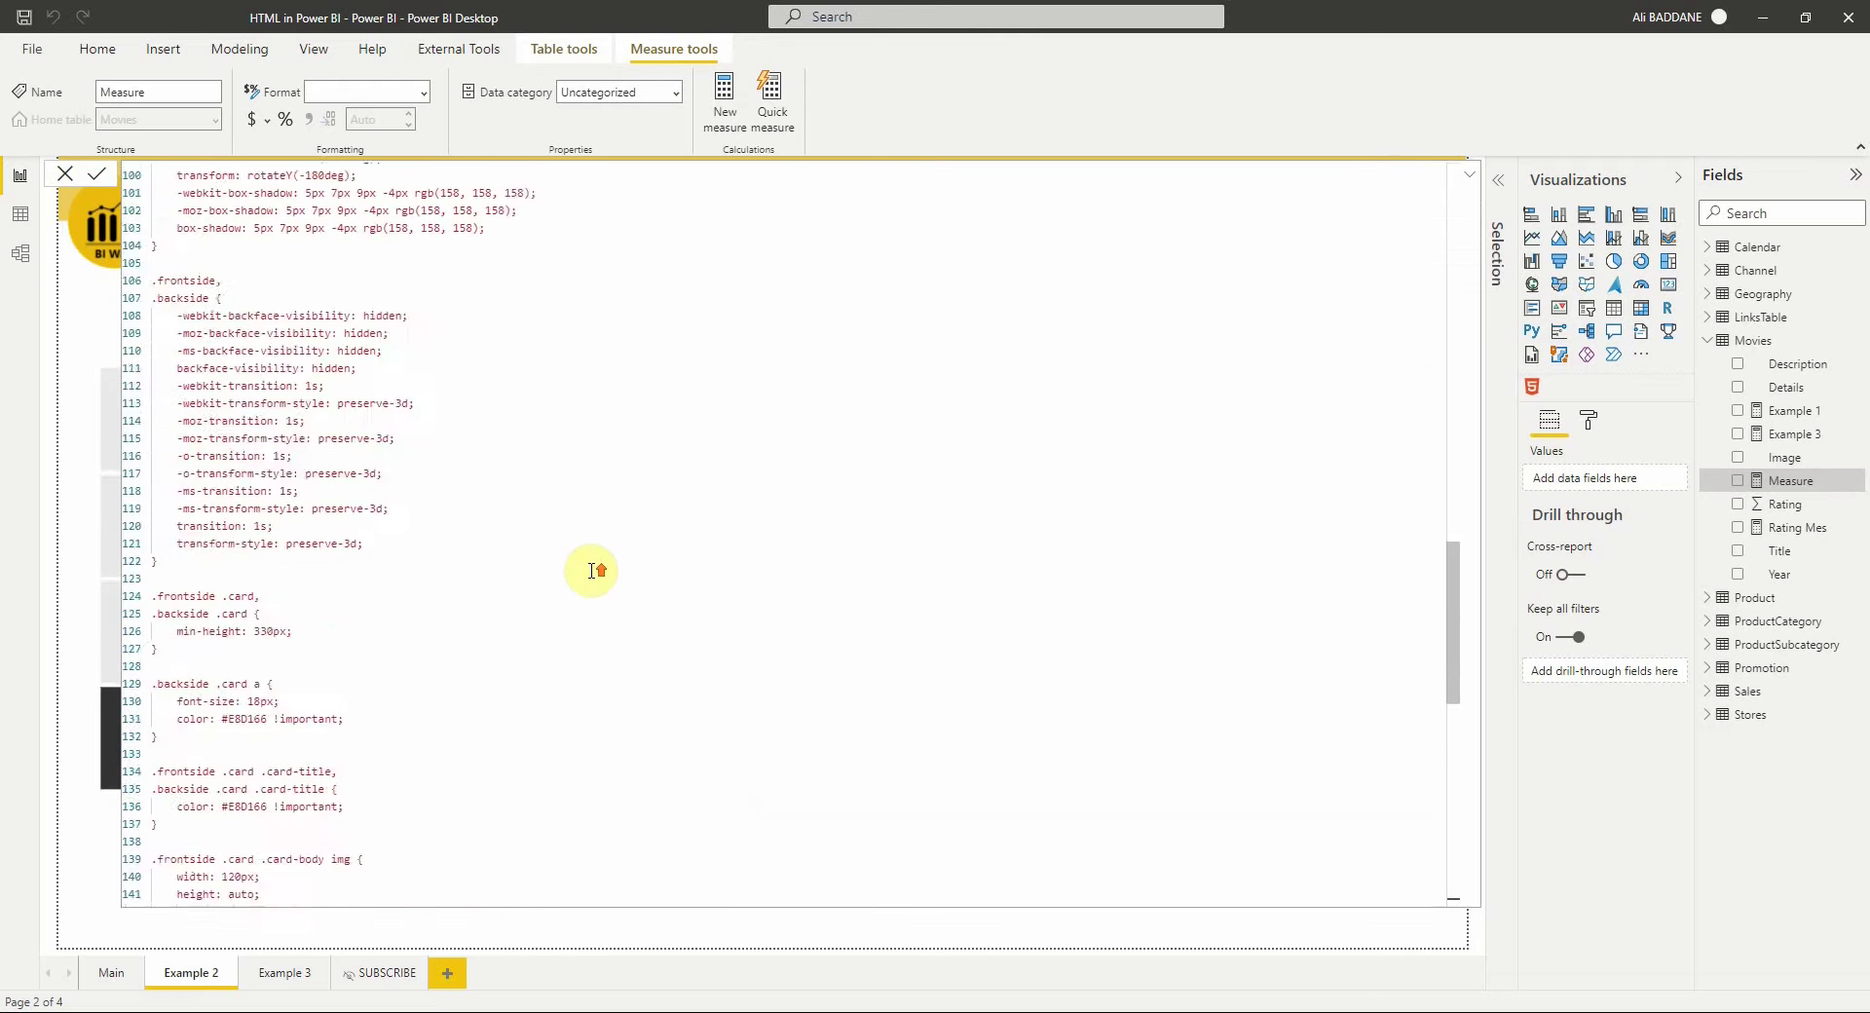
{"action": "left_click_drag", "start_coordinate": [1454, 609], "coordinate": [1454, 264]}
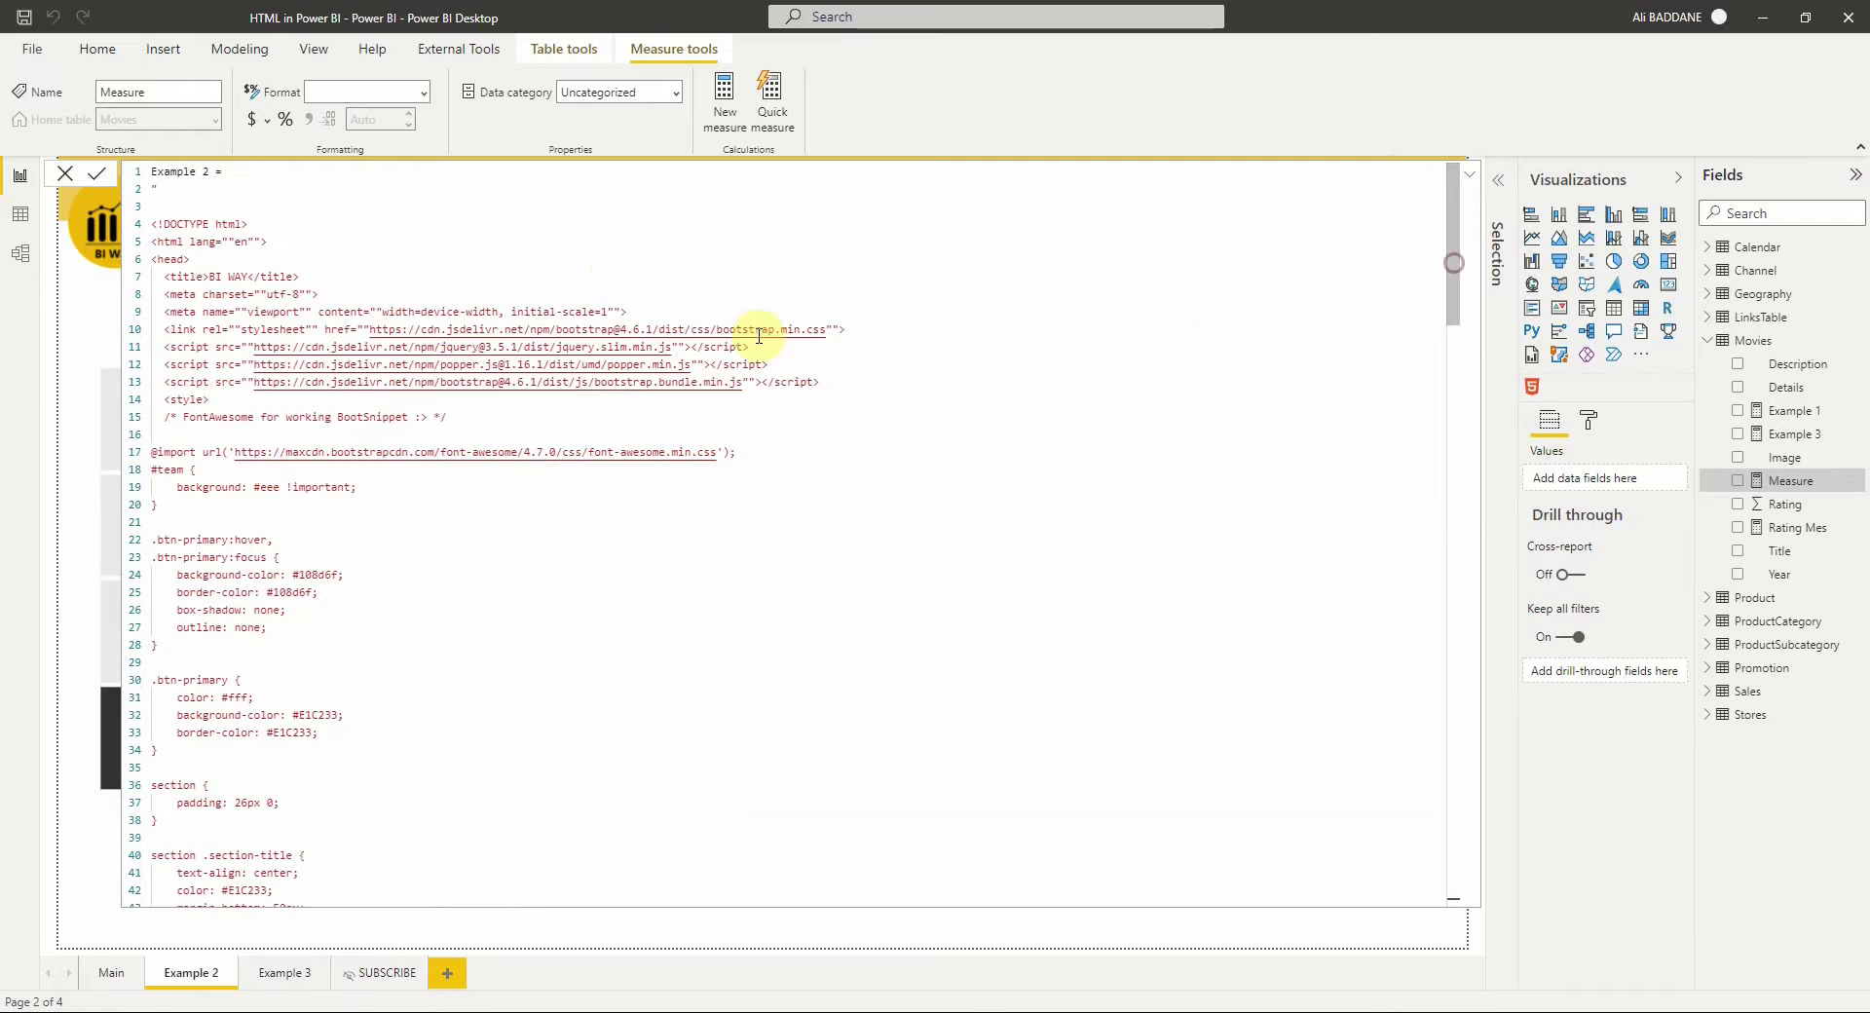
{"action": "left_click", "coordinate": [94, 176]}
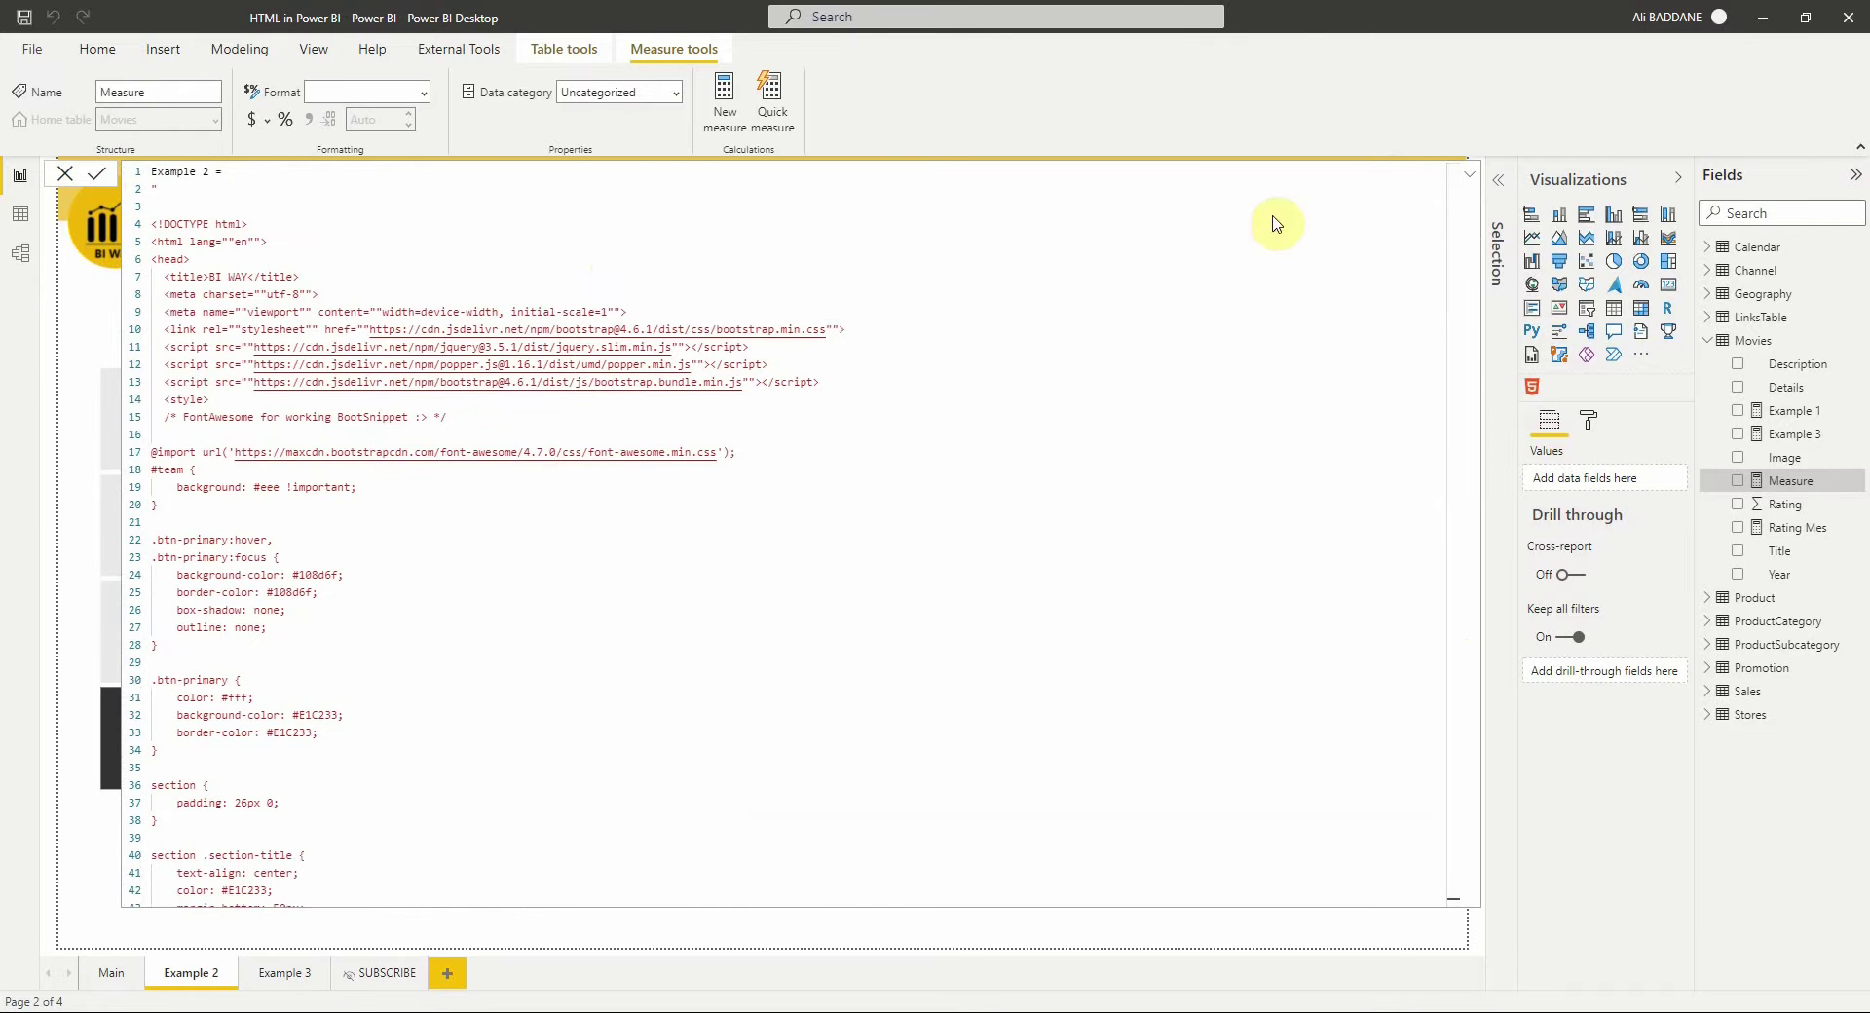
{"action": "left_click", "coordinate": [1471, 176]}
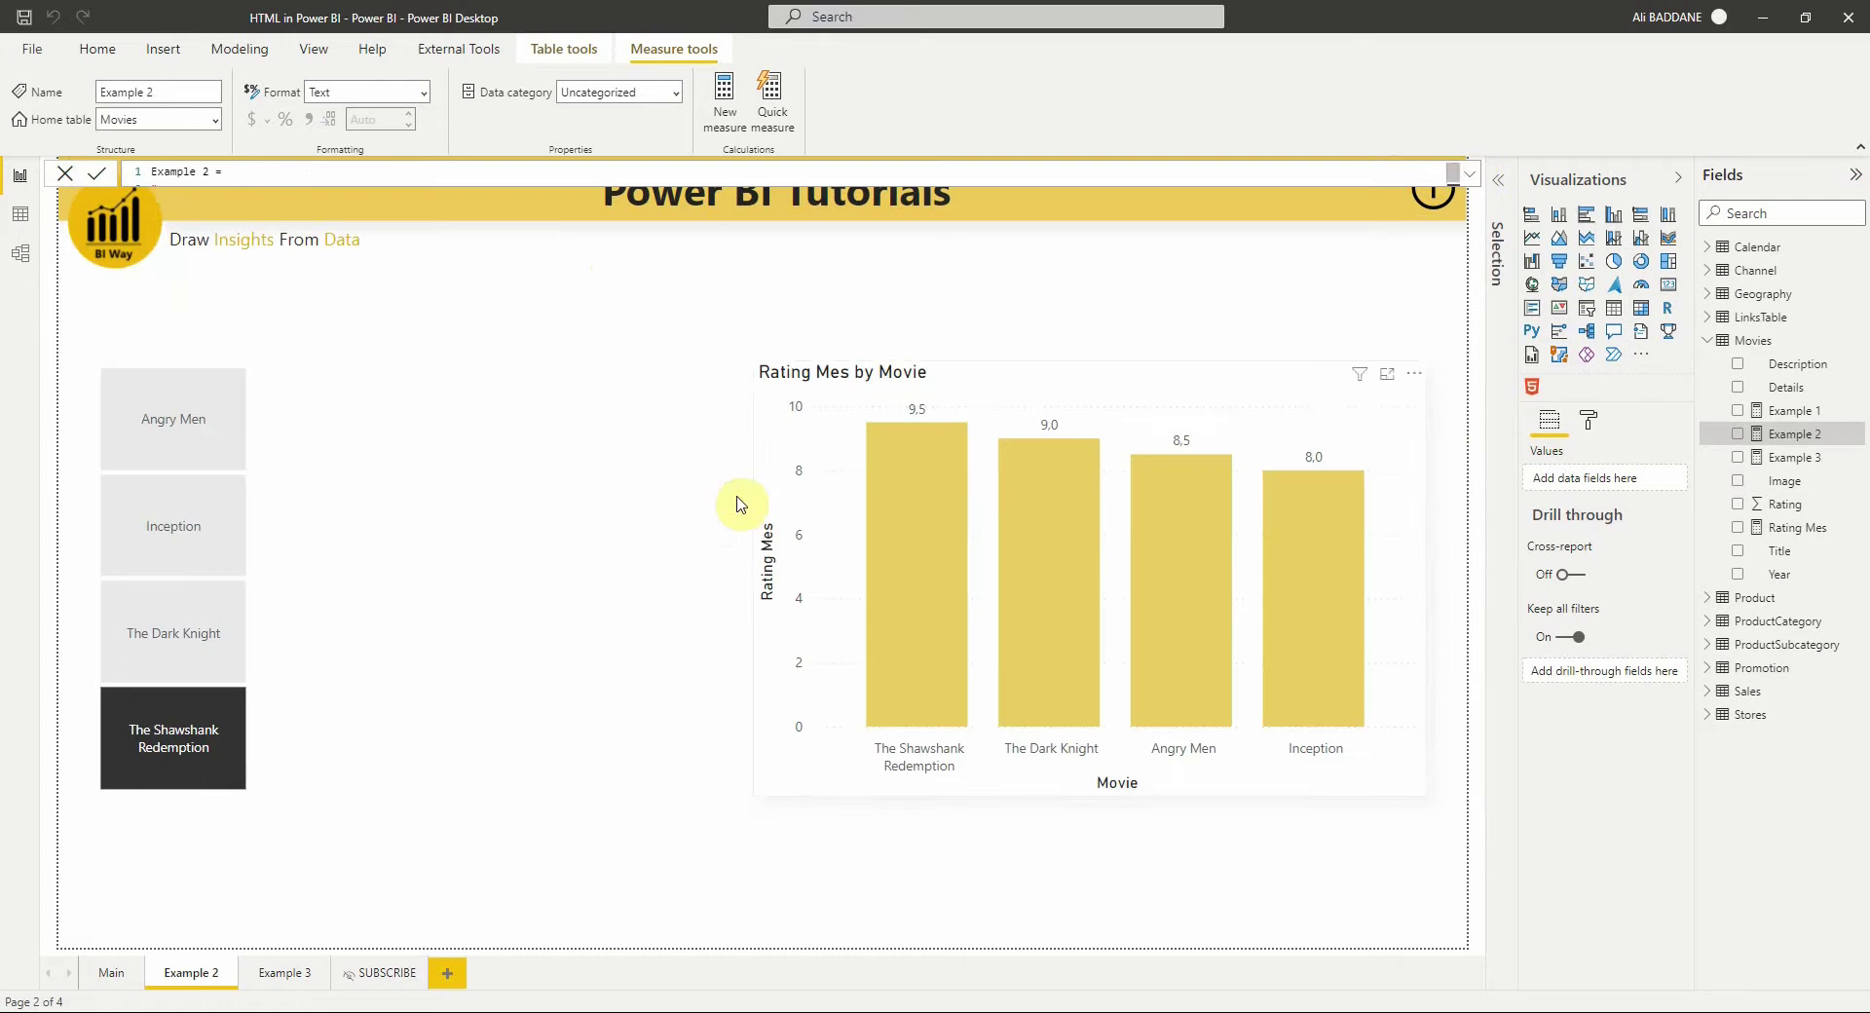
Step: Add a narrowed HTML Content visual beside the bar chart and feed it the Example 2 measure
{"action": "left_click", "coordinate": [1530, 389]}
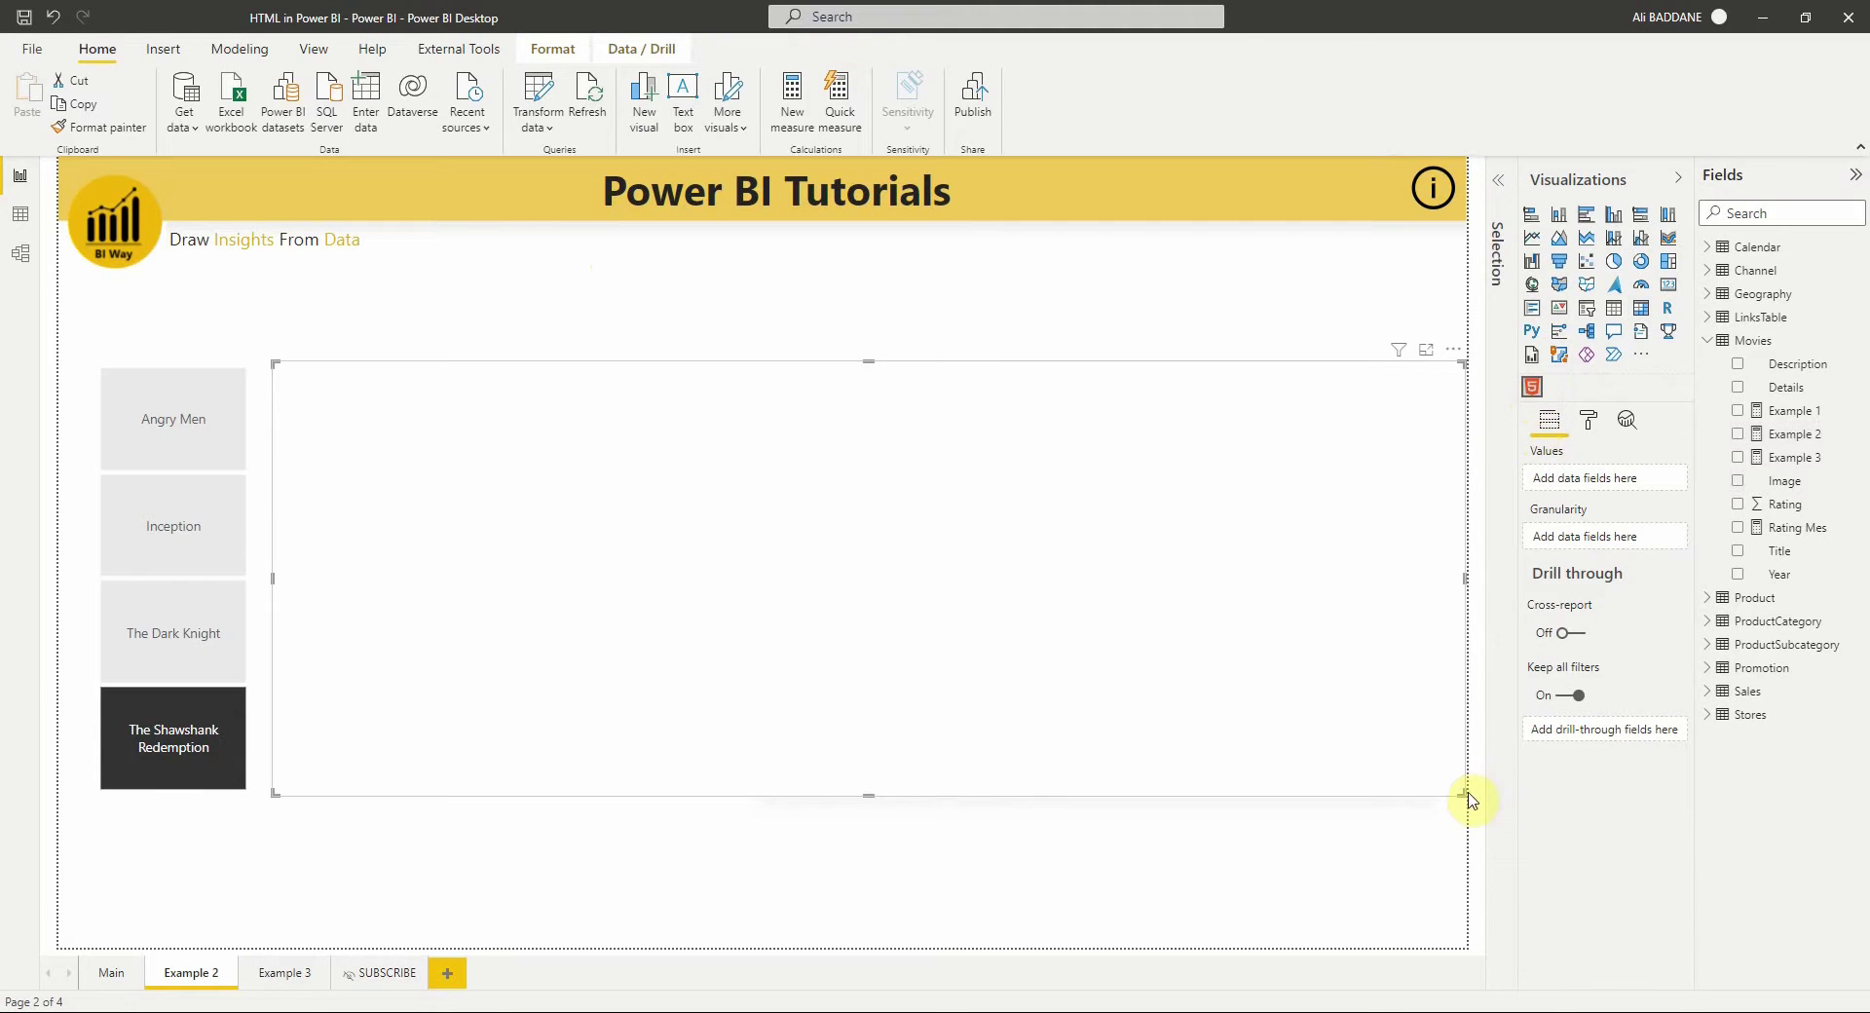
{"action": "left_click_drag", "start_coordinate": [1463, 793], "coordinate": [704, 793]}
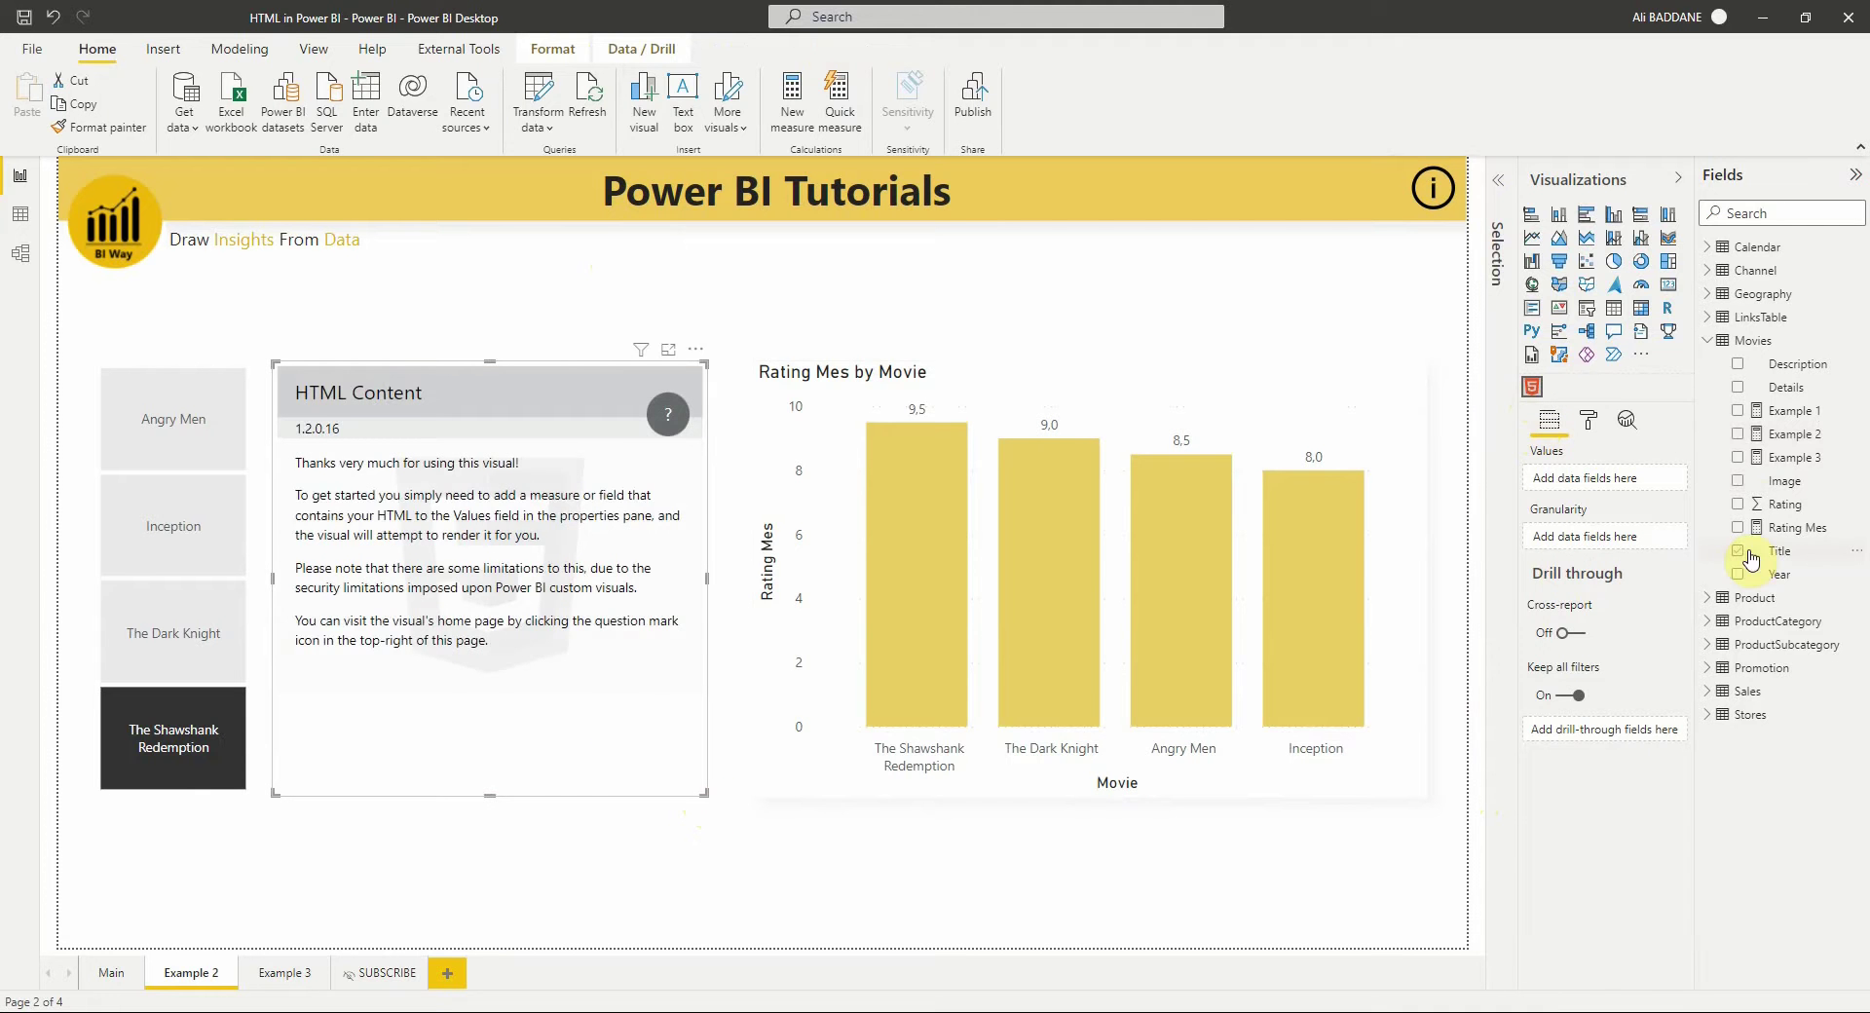
{"action": "left_click_drag", "start_coordinate": [1740, 444], "coordinate": [1606, 479]}
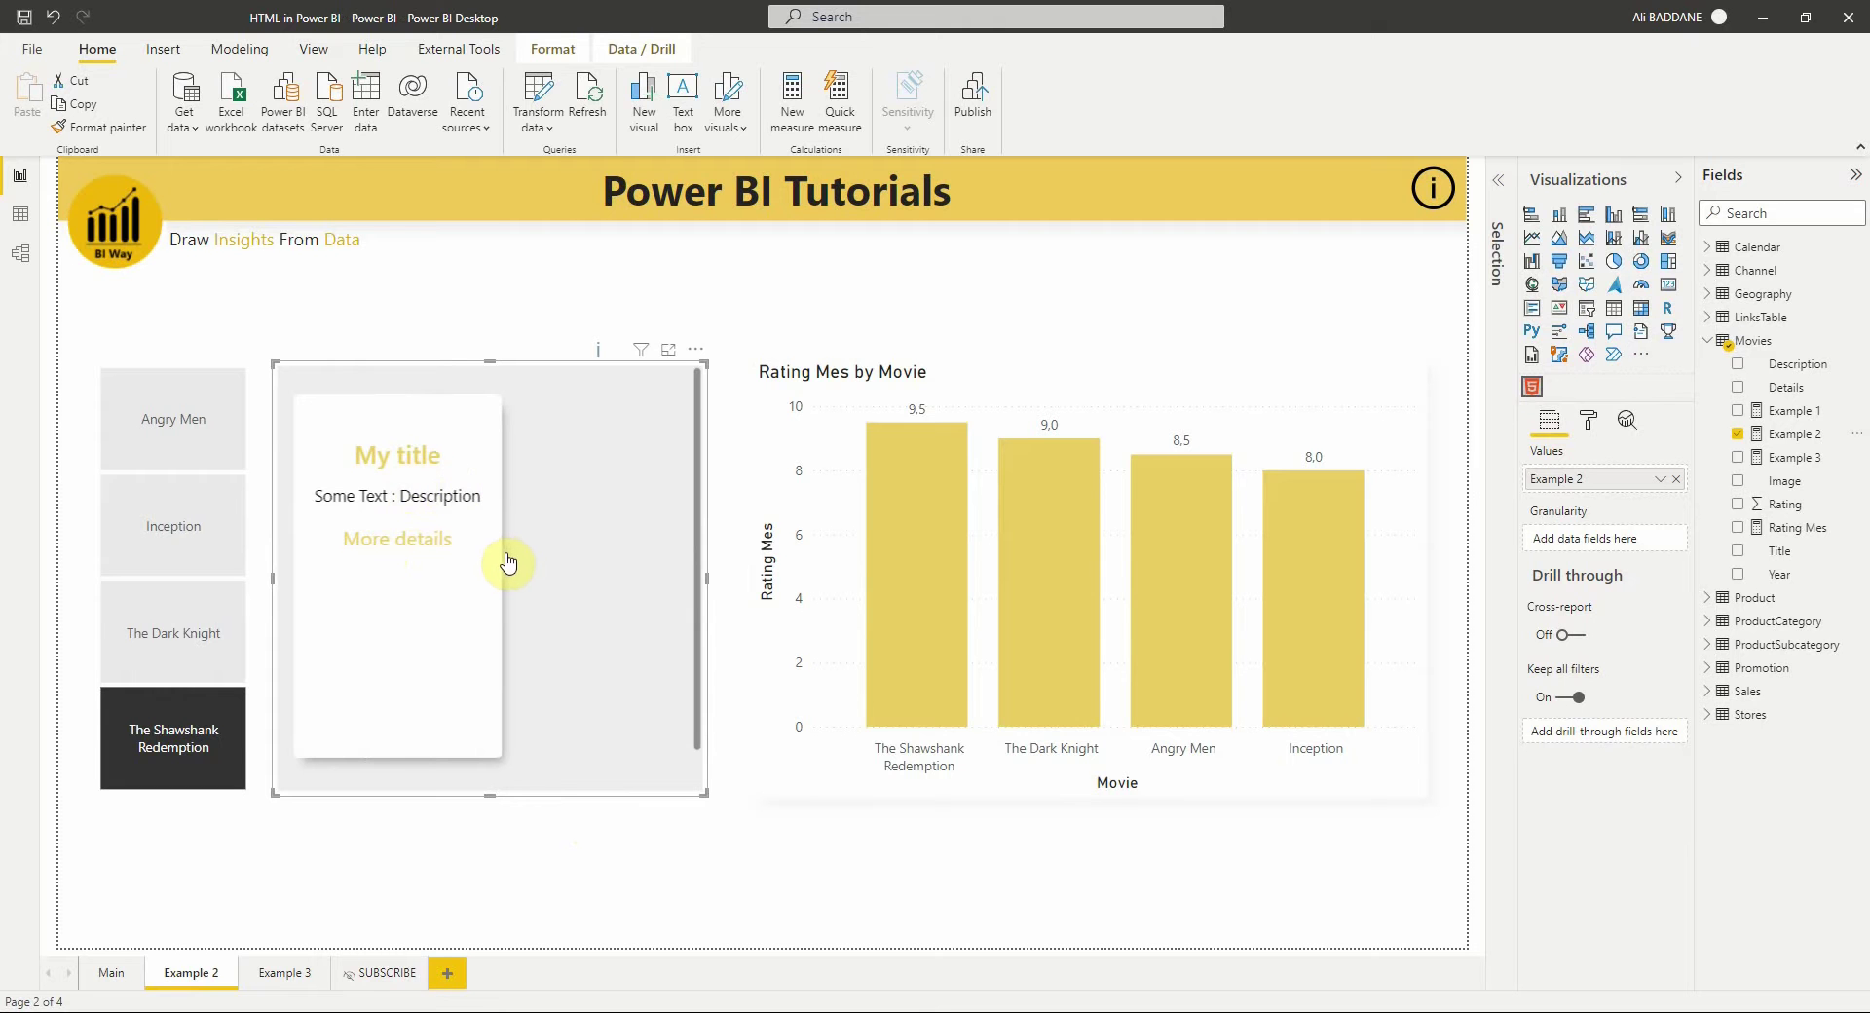
Step: Open the Example 2 formula in the expanded editor and scroll to the front-side placeholders
{"action": "left_click", "coordinate": [1789, 435]}
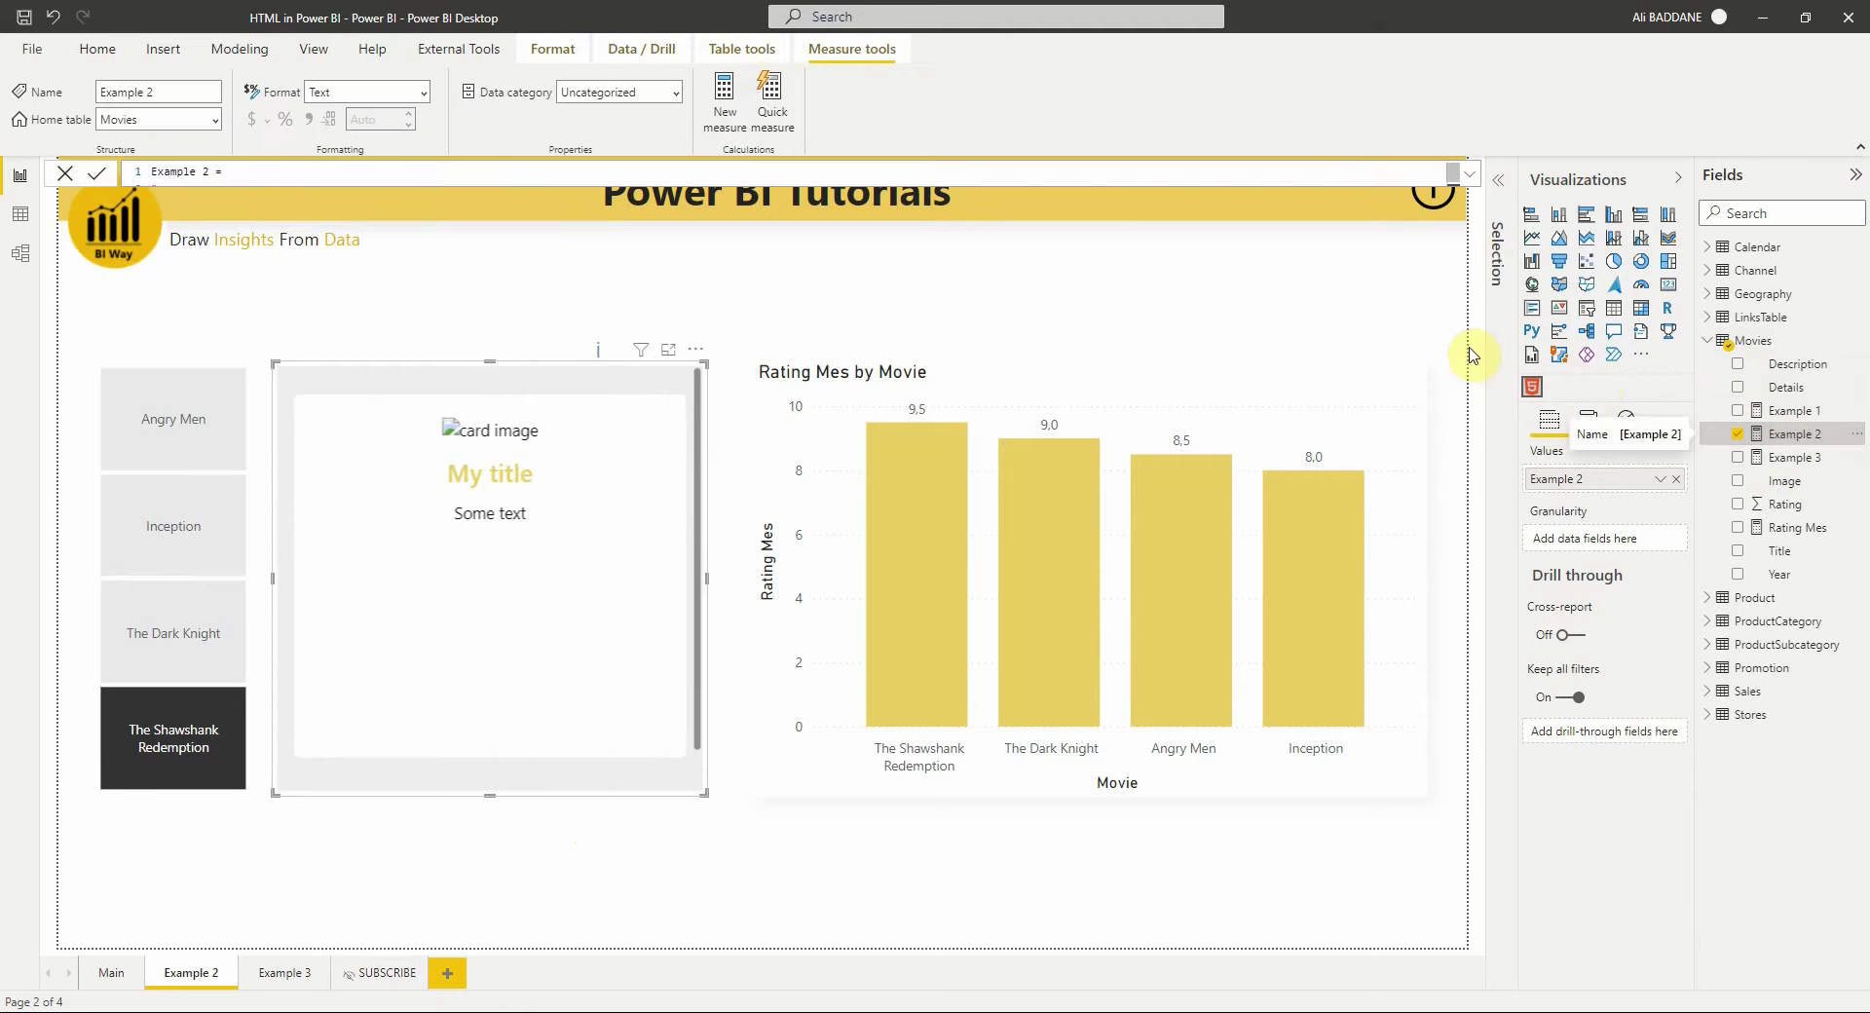
{"action": "left_click", "coordinate": [1474, 176]}
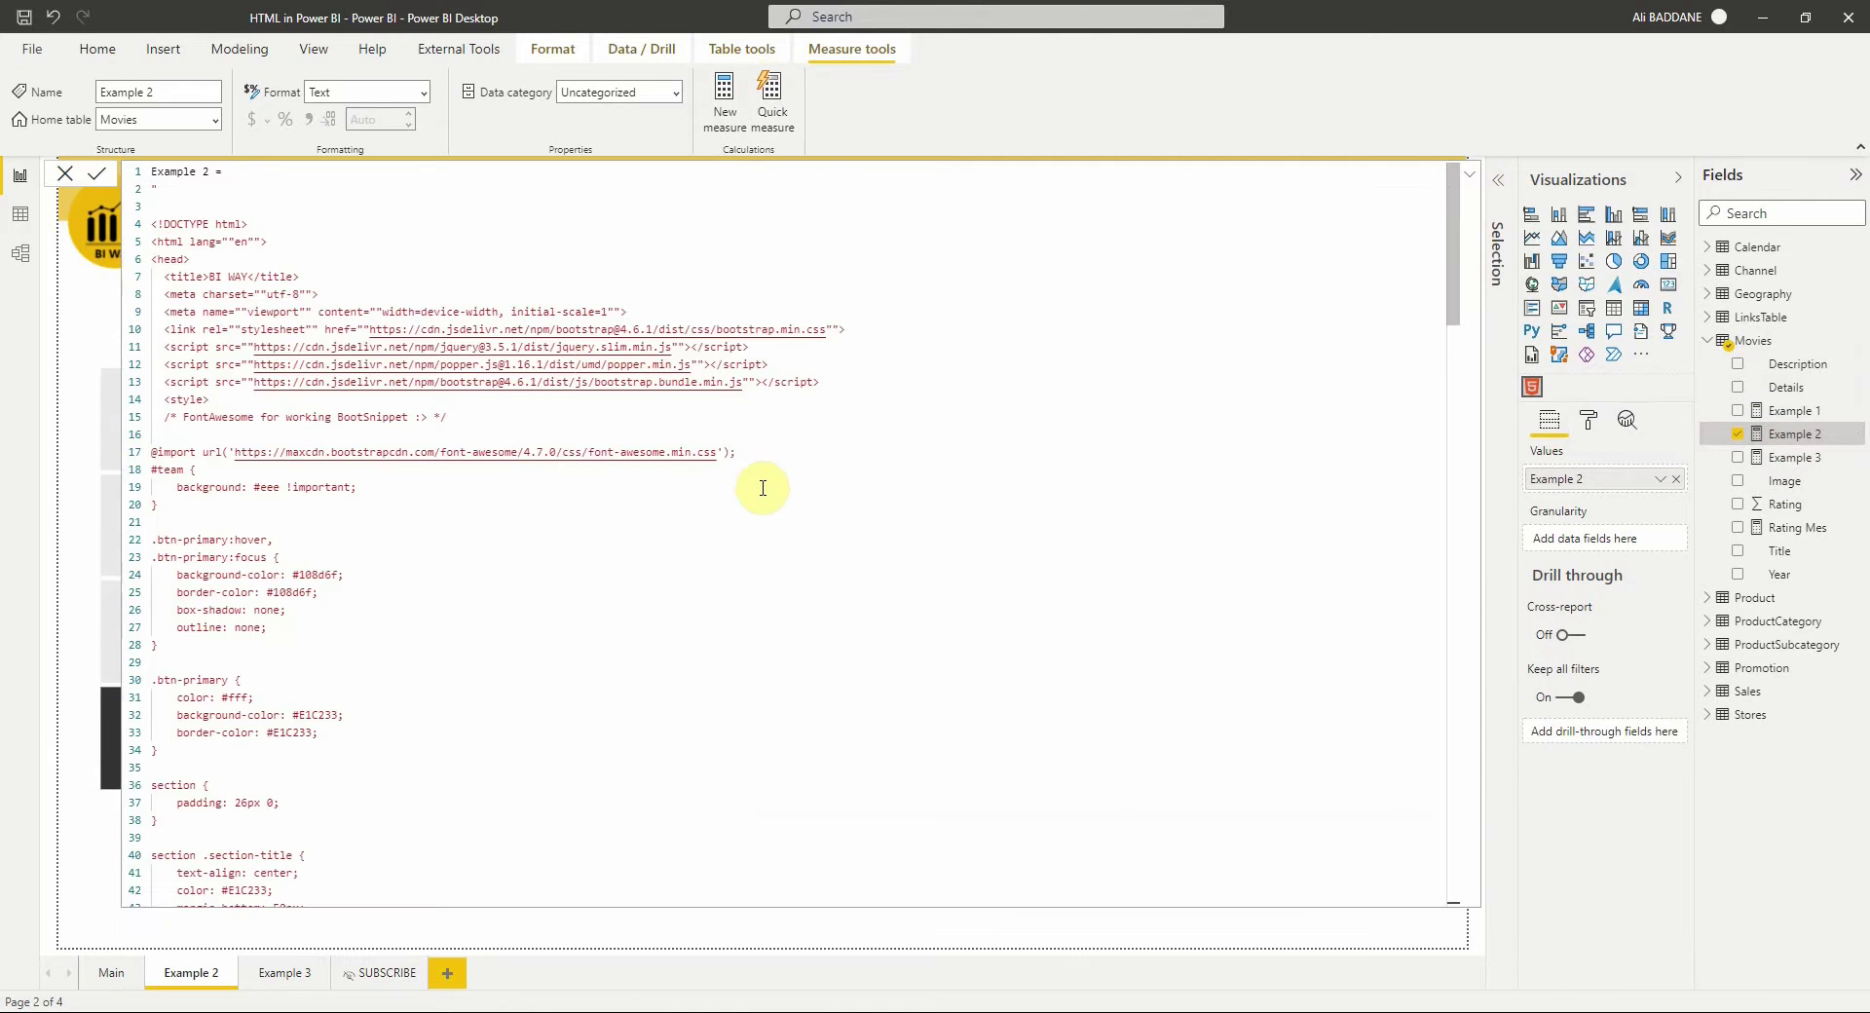
{"action": "scroll", "coordinate": [651, 569], "scroll_direction": "down", "scroll_amount": 5}
{"action": "scroll", "coordinate": [651, 570], "scroll_direction": "down", "scroll_amount": 5}
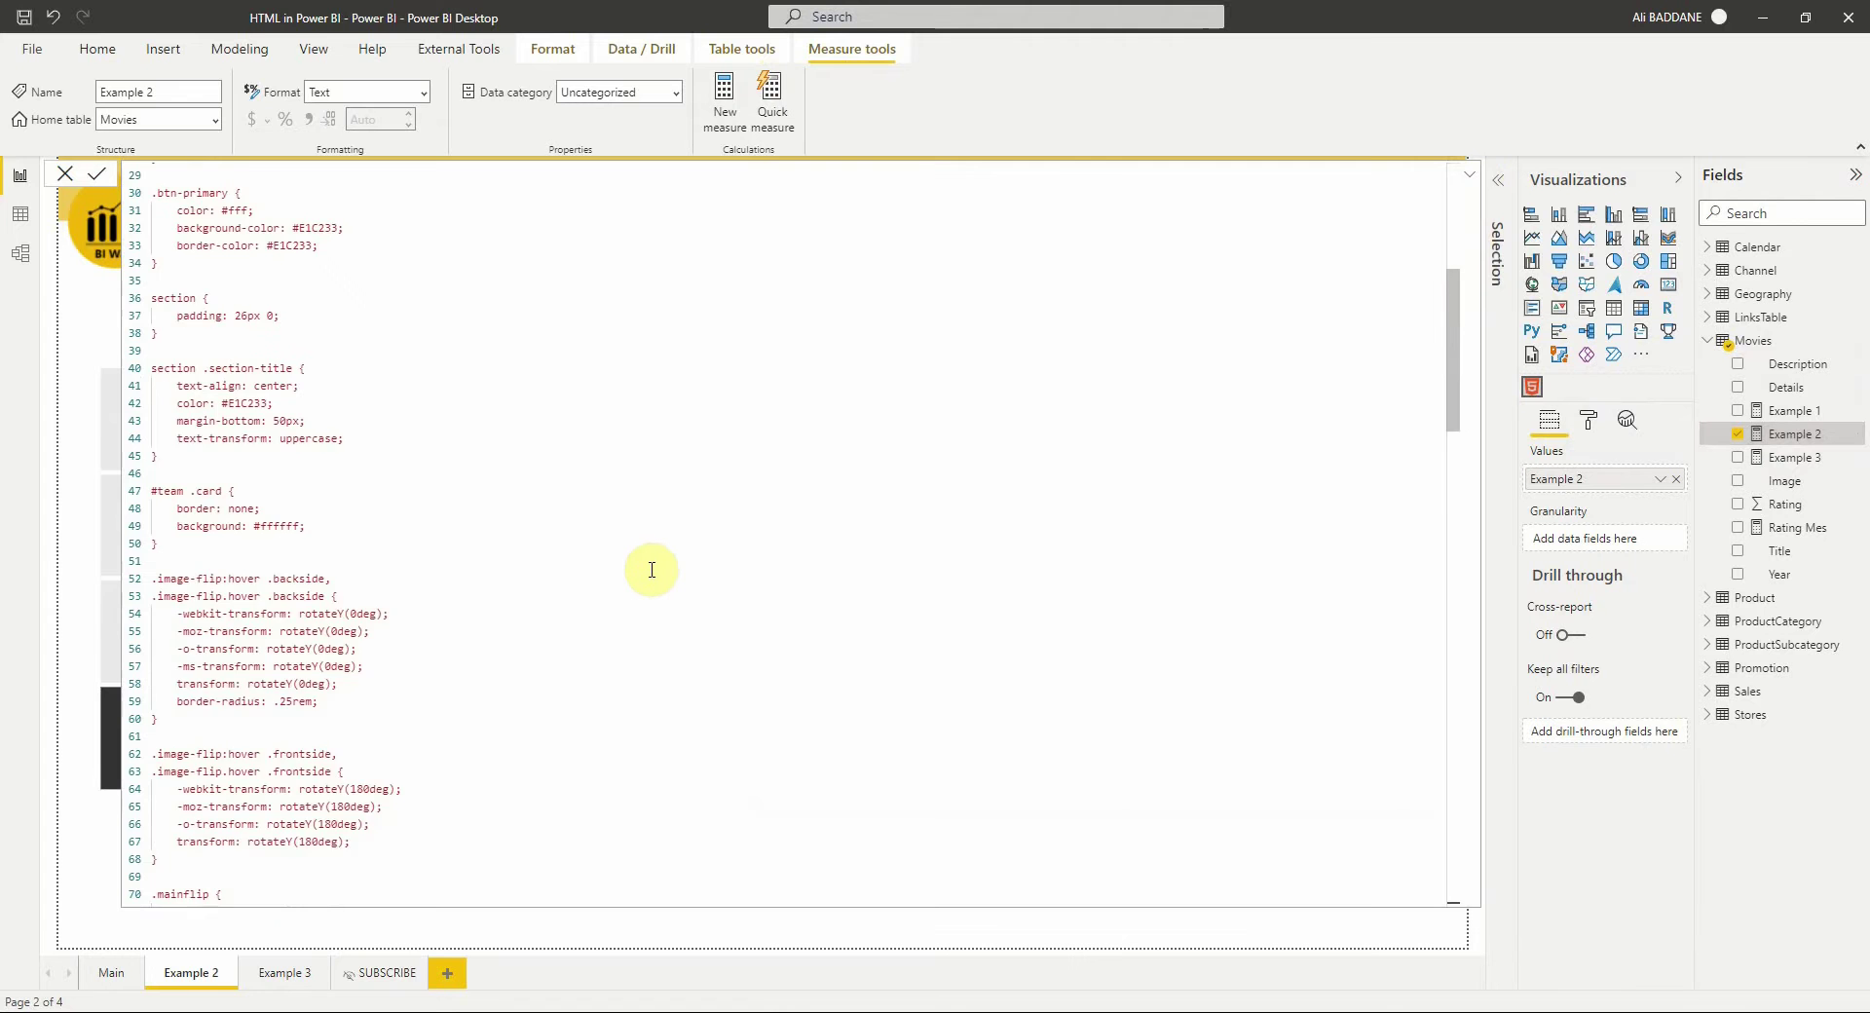
{"action": "scroll", "coordinate": [652, 570], "scroll_direction": "down", "scroll_amount": 20}
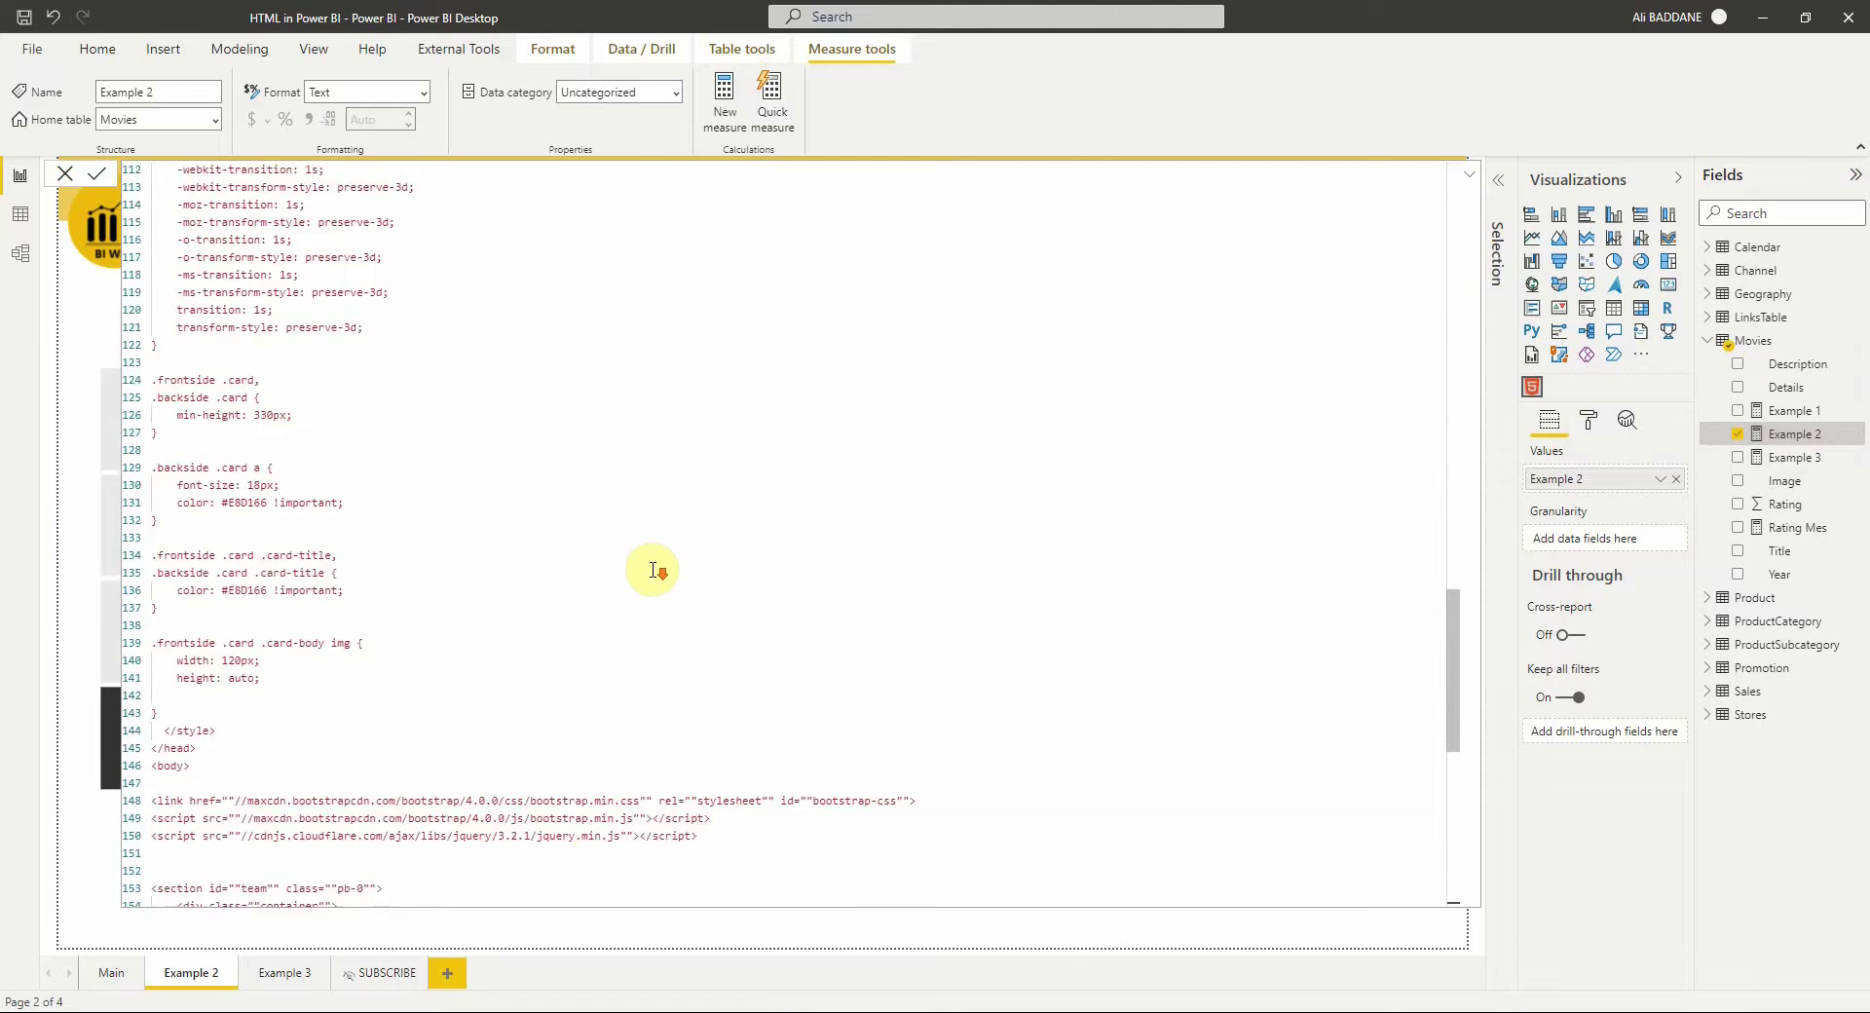
{"action": "scroll", "coordinate": [652, 570], "scroll_direction": "down", "scroll_amount": 12}
{"action": "scroll", "coordinate": [585, 488], "scroll_direction": "up", "scroll_amount": 6}
{"action": "scroll", "coordinate": [457, 414], "scroll_direction": "down", "scroll_amount": 1}
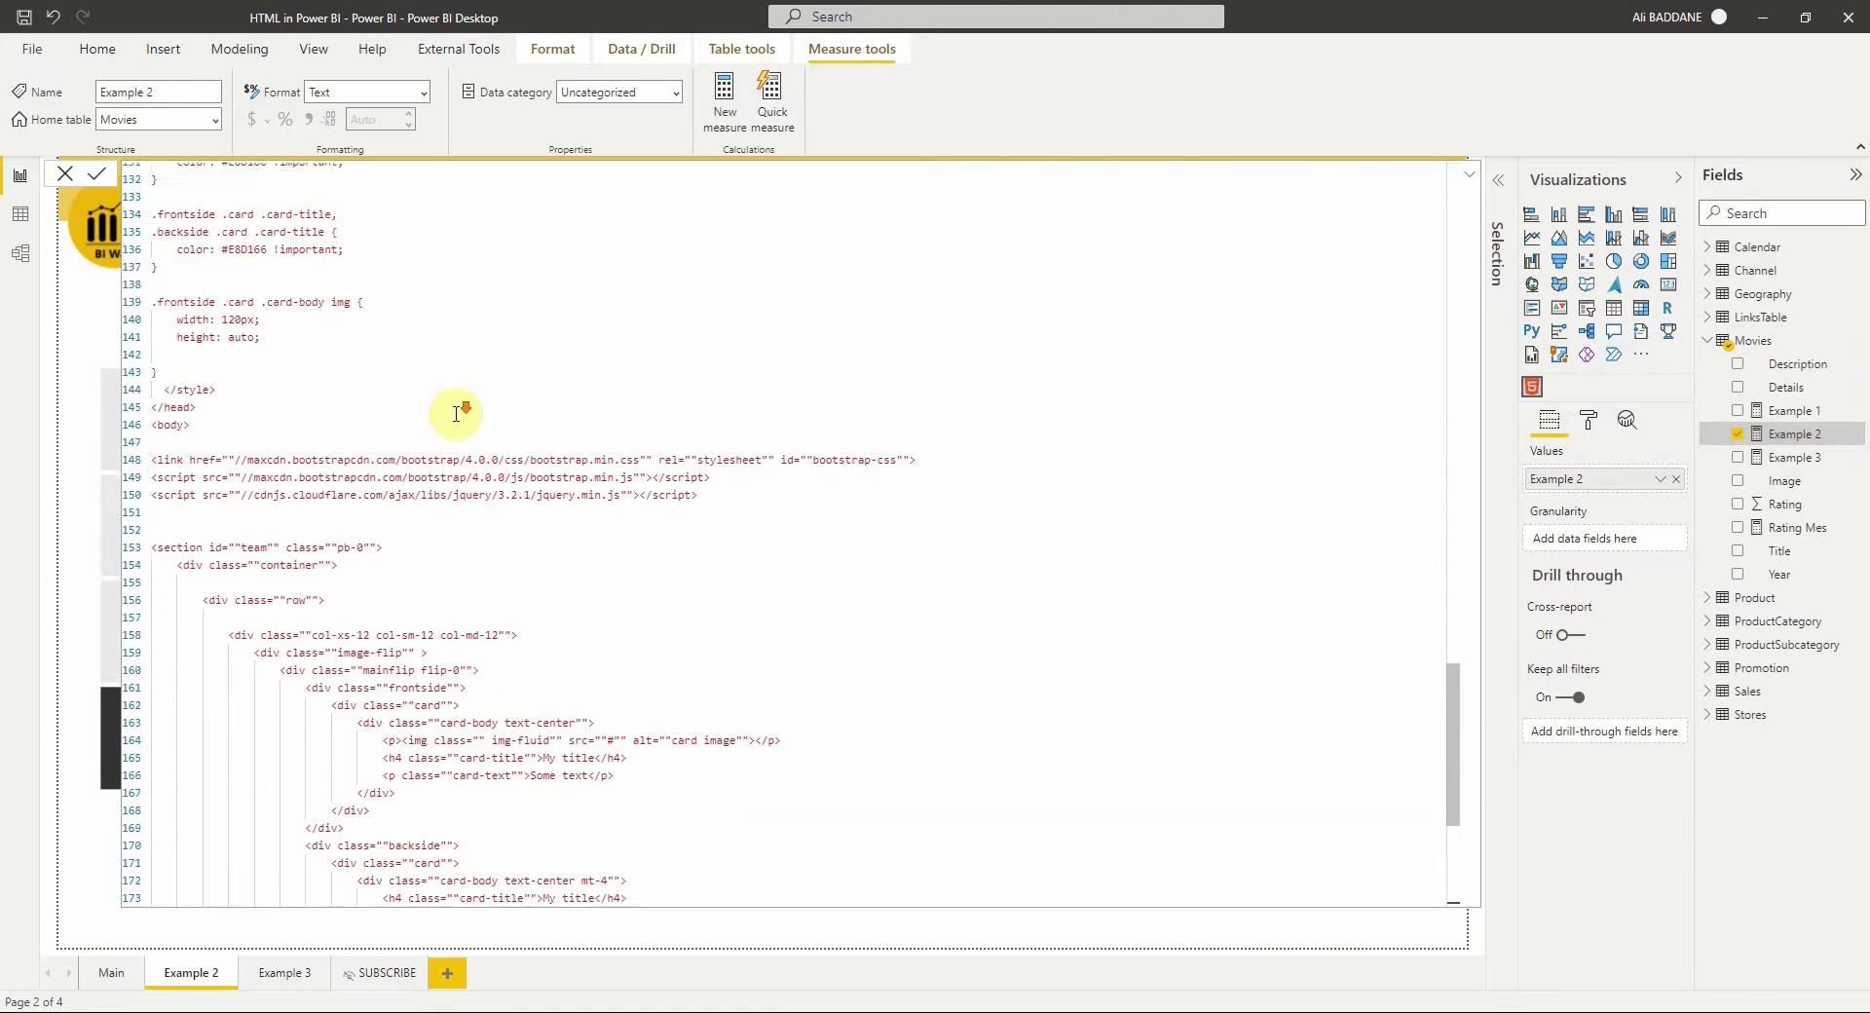
{"action": "scroll", "coordinate": [456, 414], "scroll_direction": "down", "scroll_amount": 6}
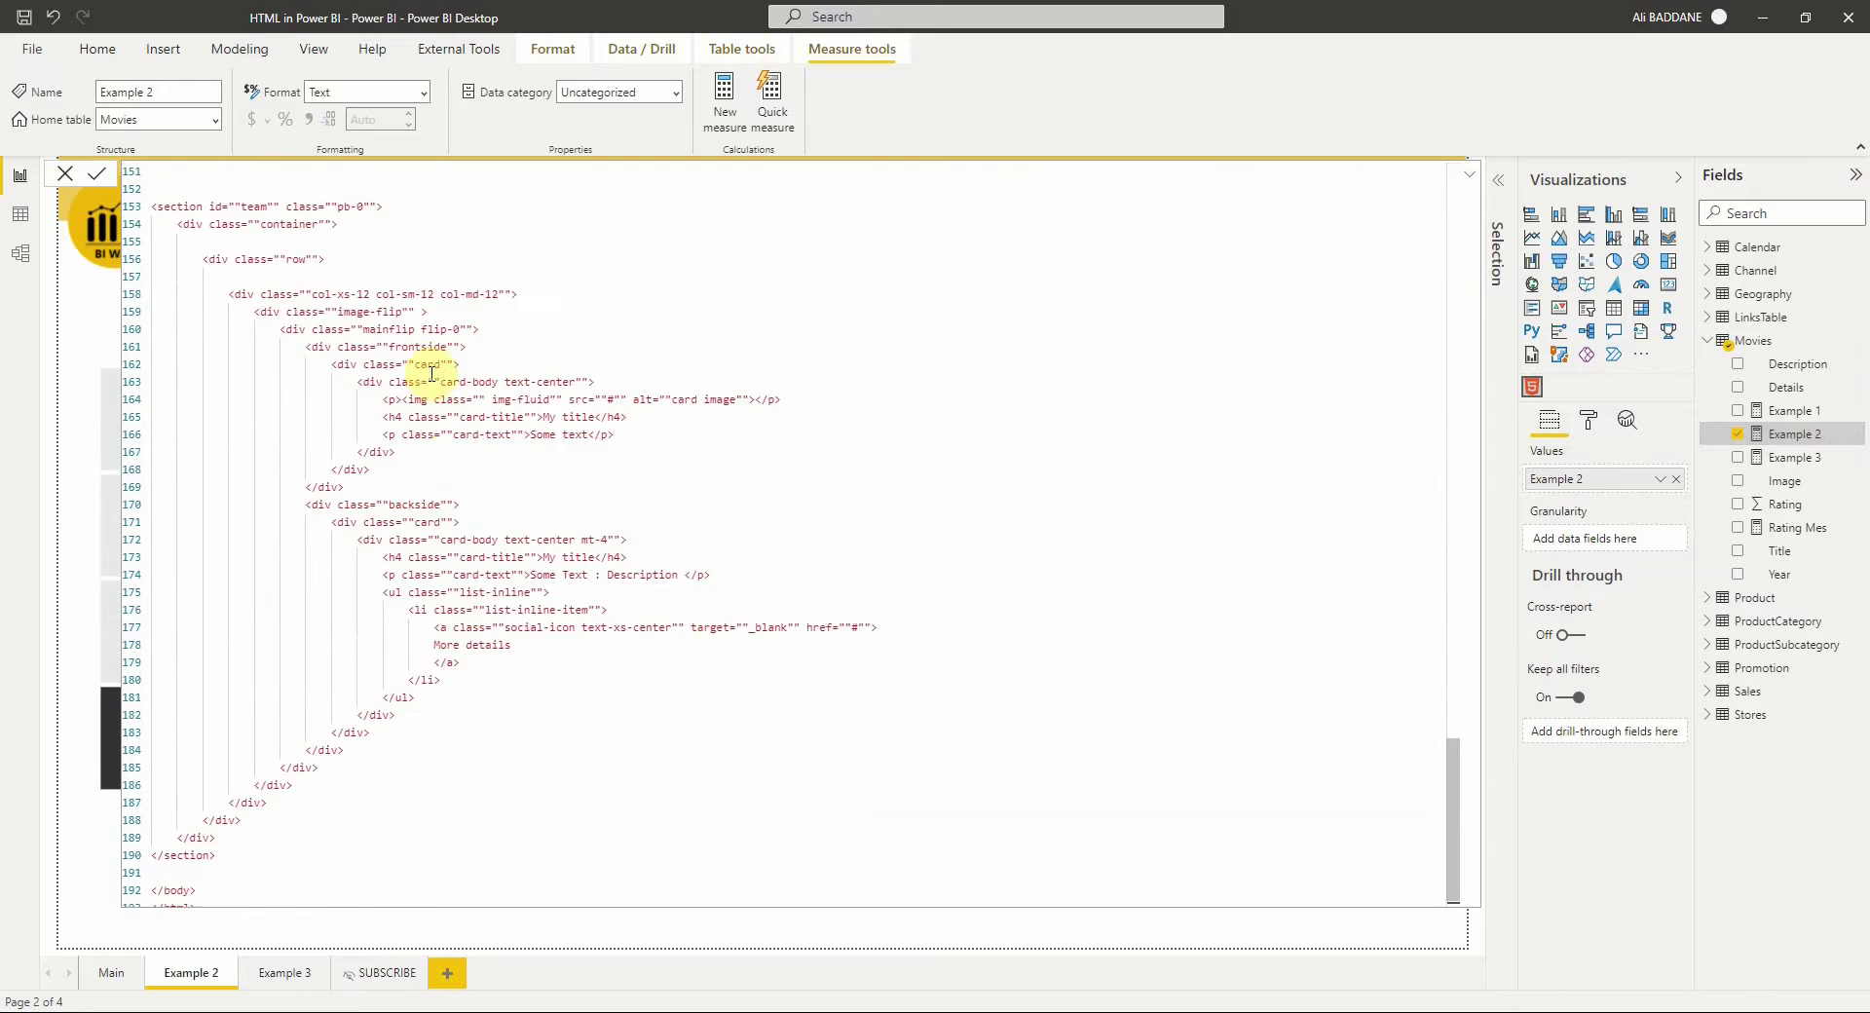
{"action": "scroll", "coordinate": [432, 373], "scroll_direction": "up", "scroll_amount": 3}
{"action": "scroll", "coordinate": [404, 389], "scroll_direction": "down", "scroll_amount": 4}
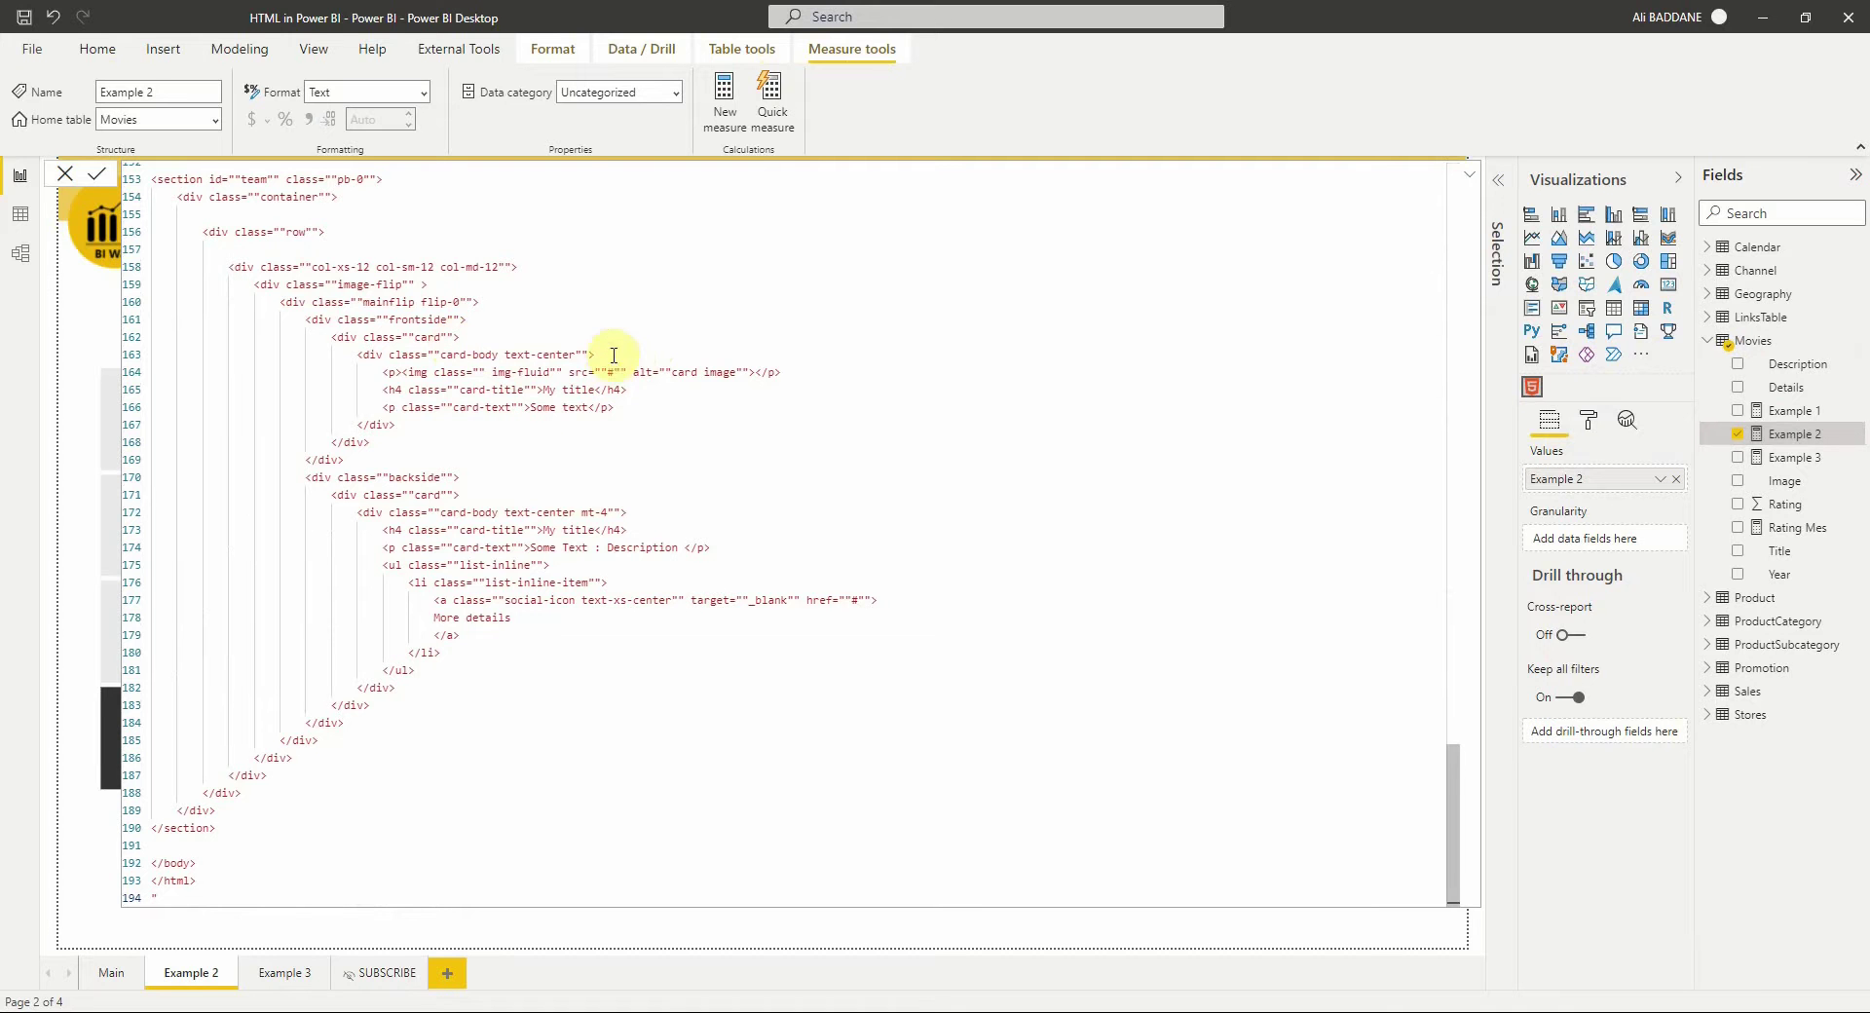
Step: Replace the line 164 placeholder image address with SELECTEDVALUE(Movies[Image])
{"action": "left_click", "coordinate": [580, 374]}
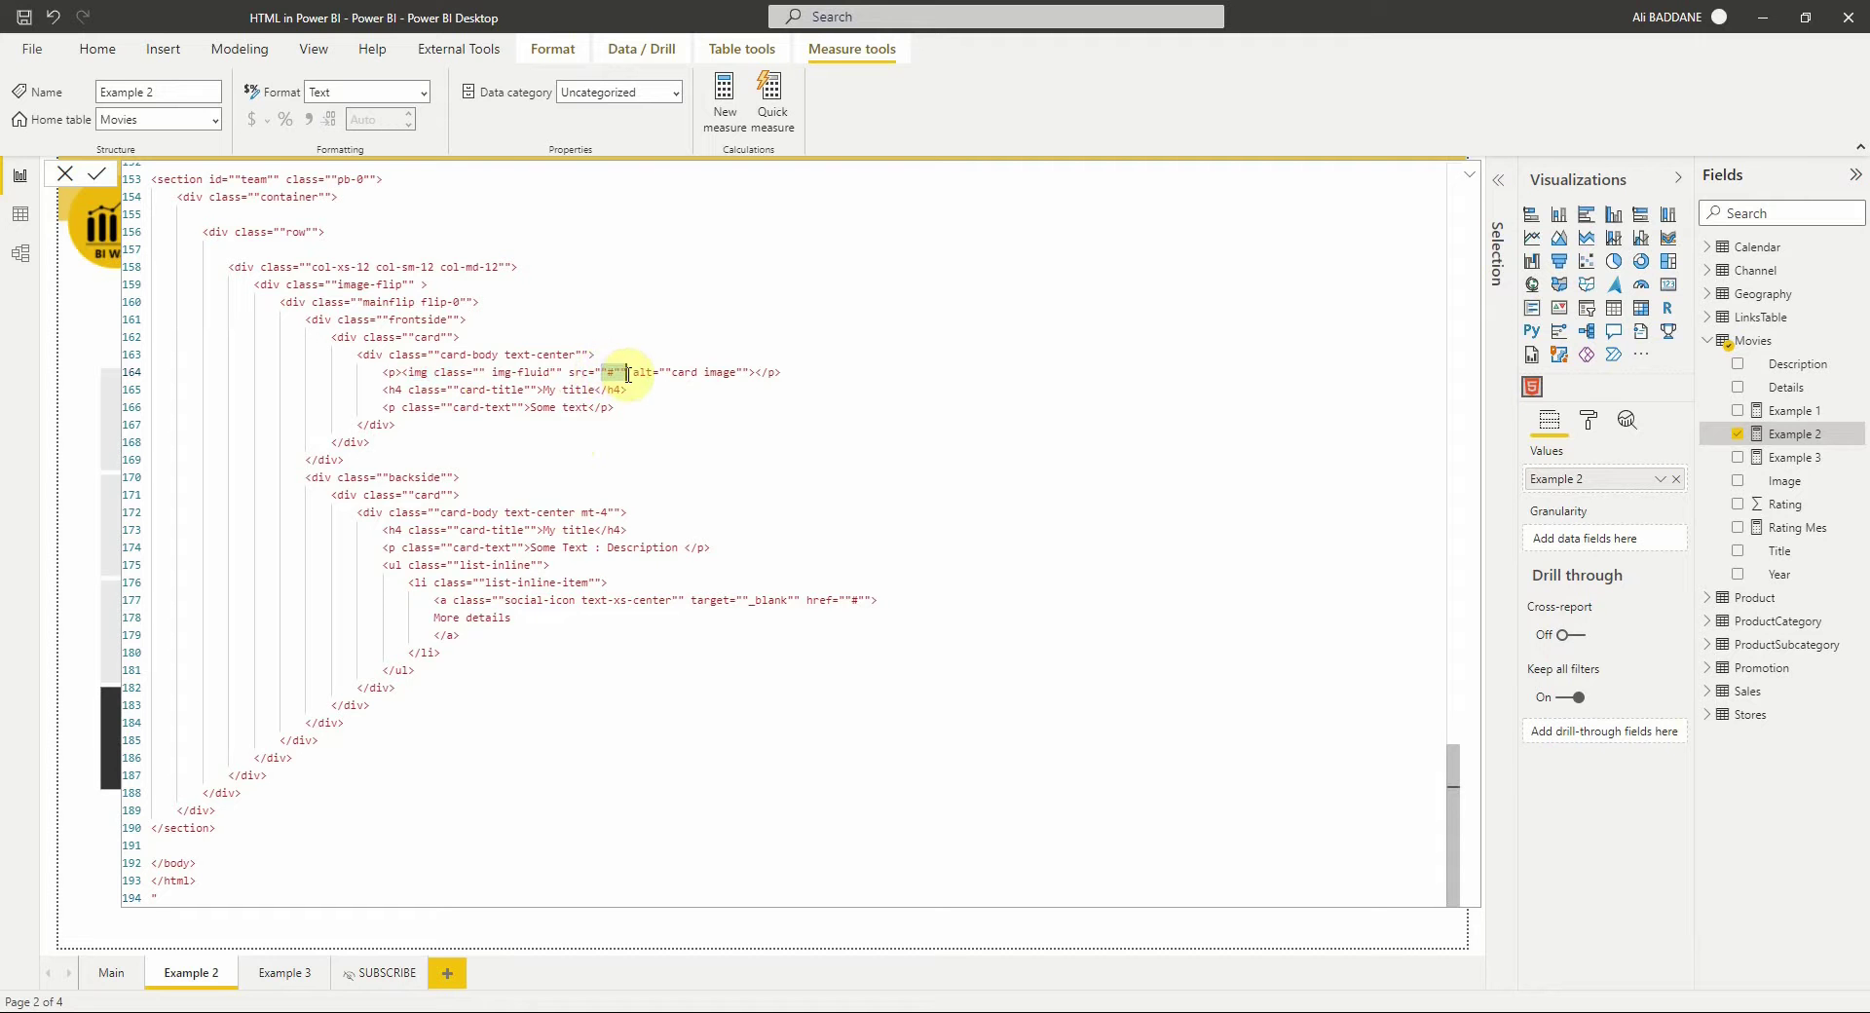
{"action": "key", "text": "BackSpace"}
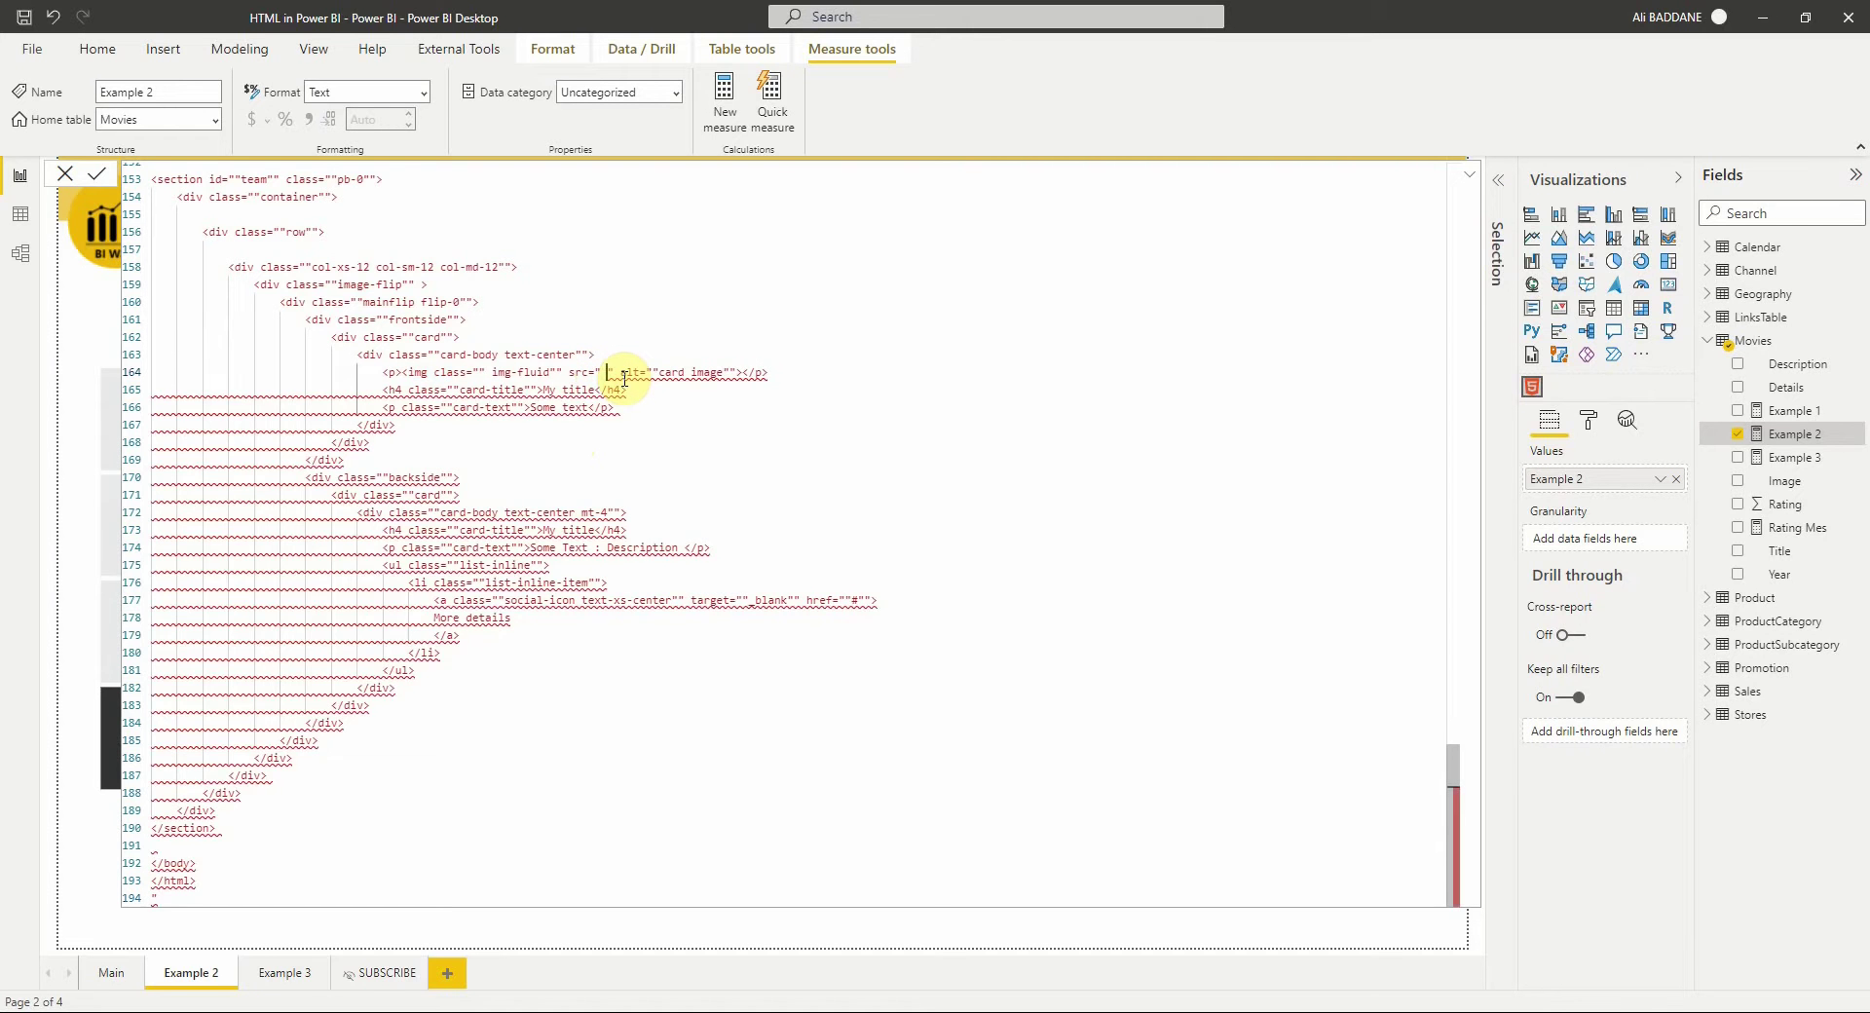
{"action": "type", "text": "& "}
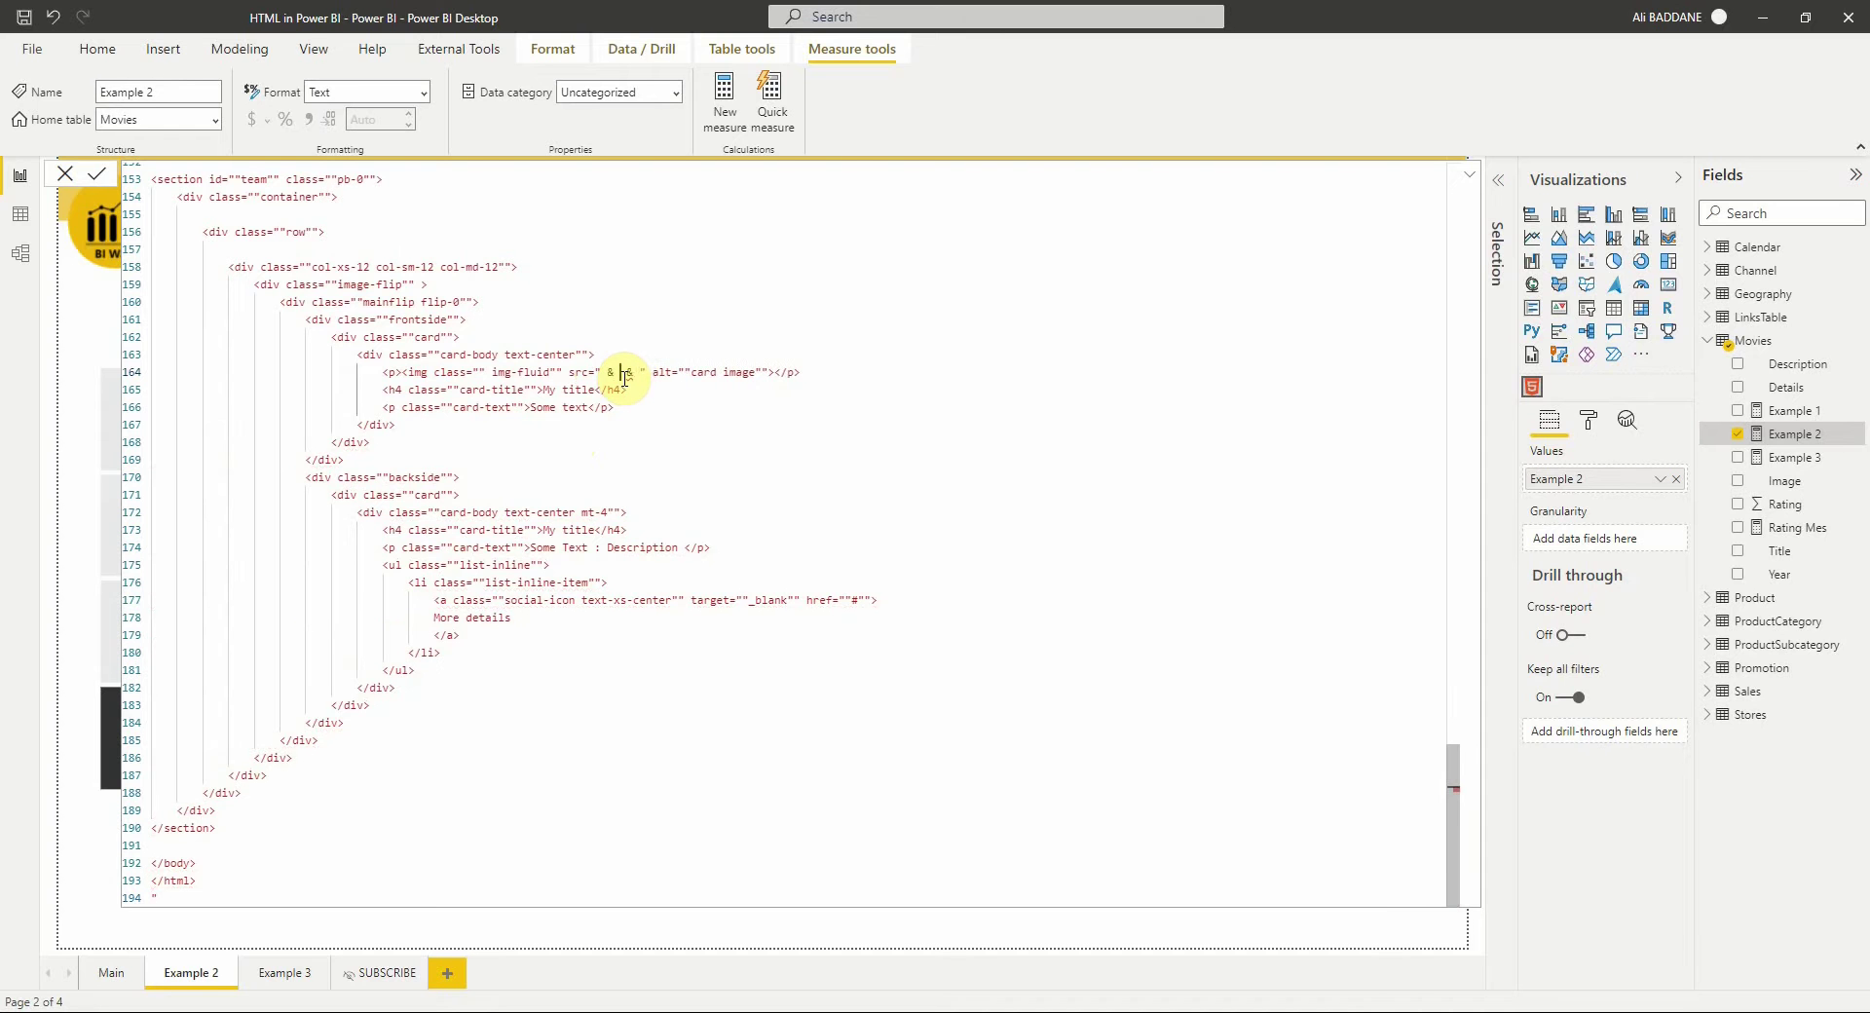
{"action": "type", "text": "selec"}
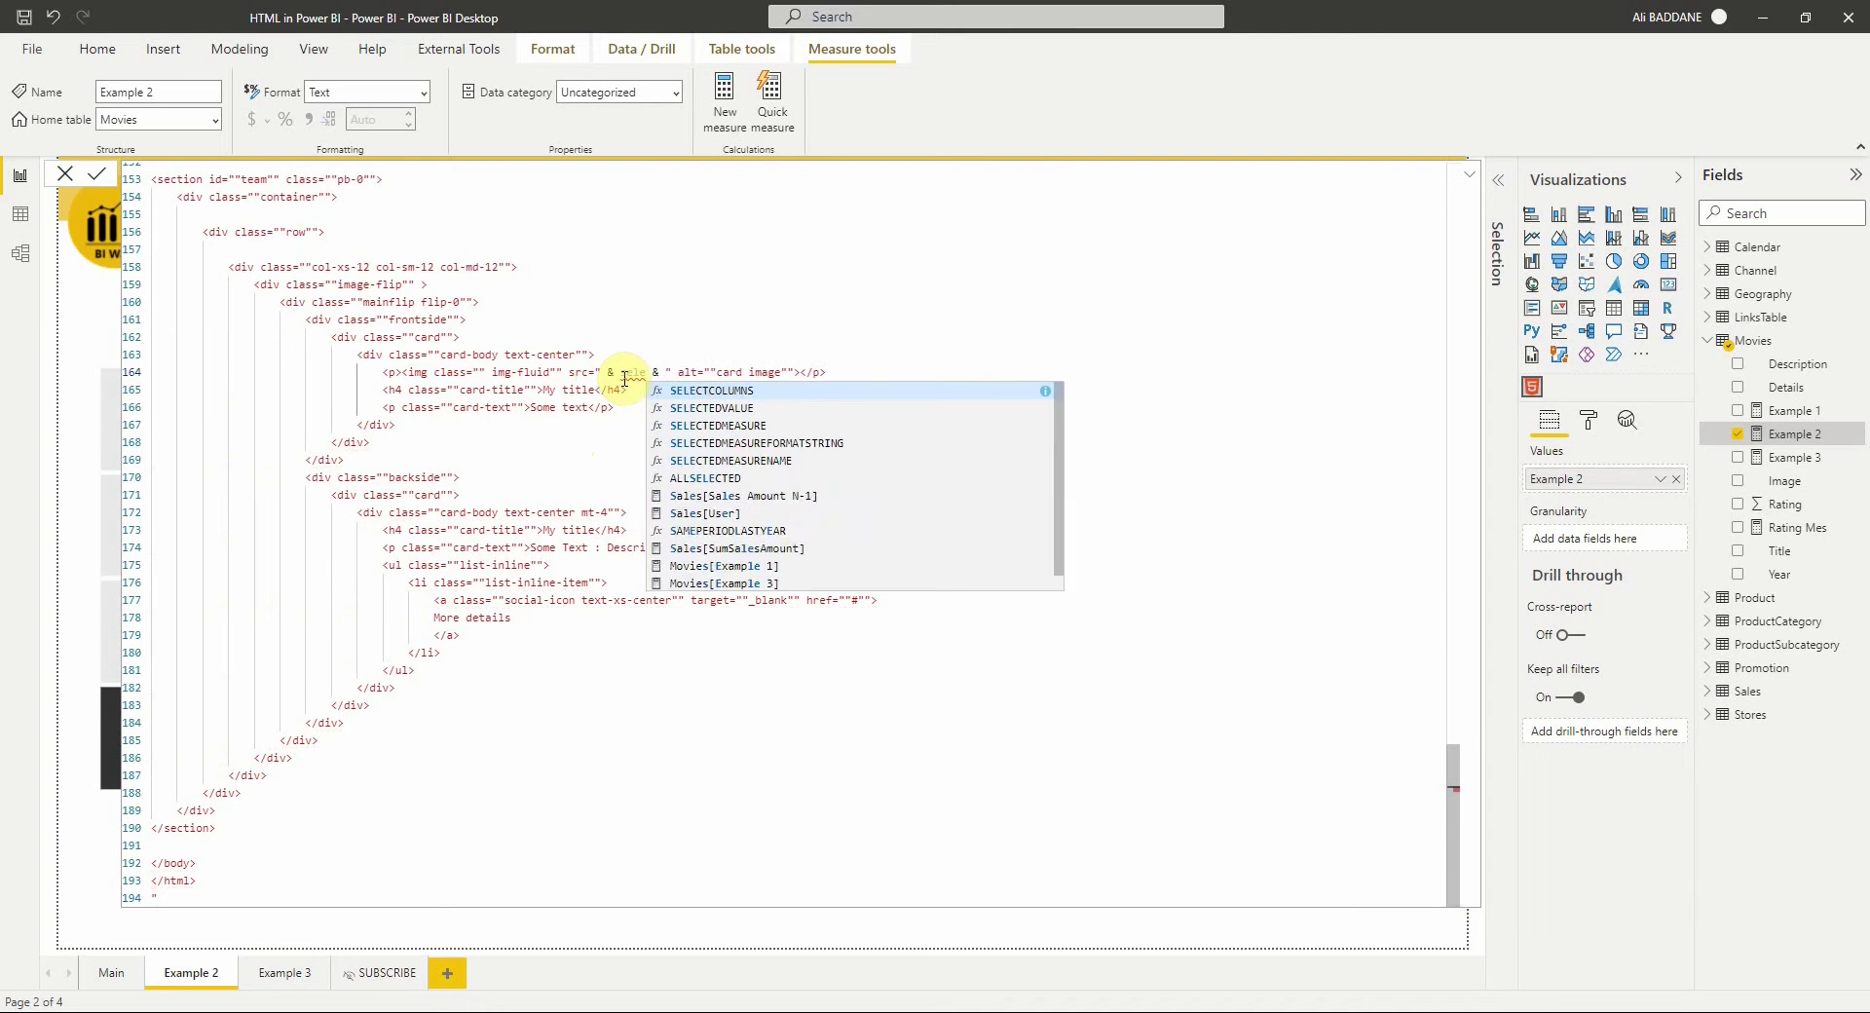
{"action": "key", "text": "Down"}
{"action": "key", "text": "Tab"}
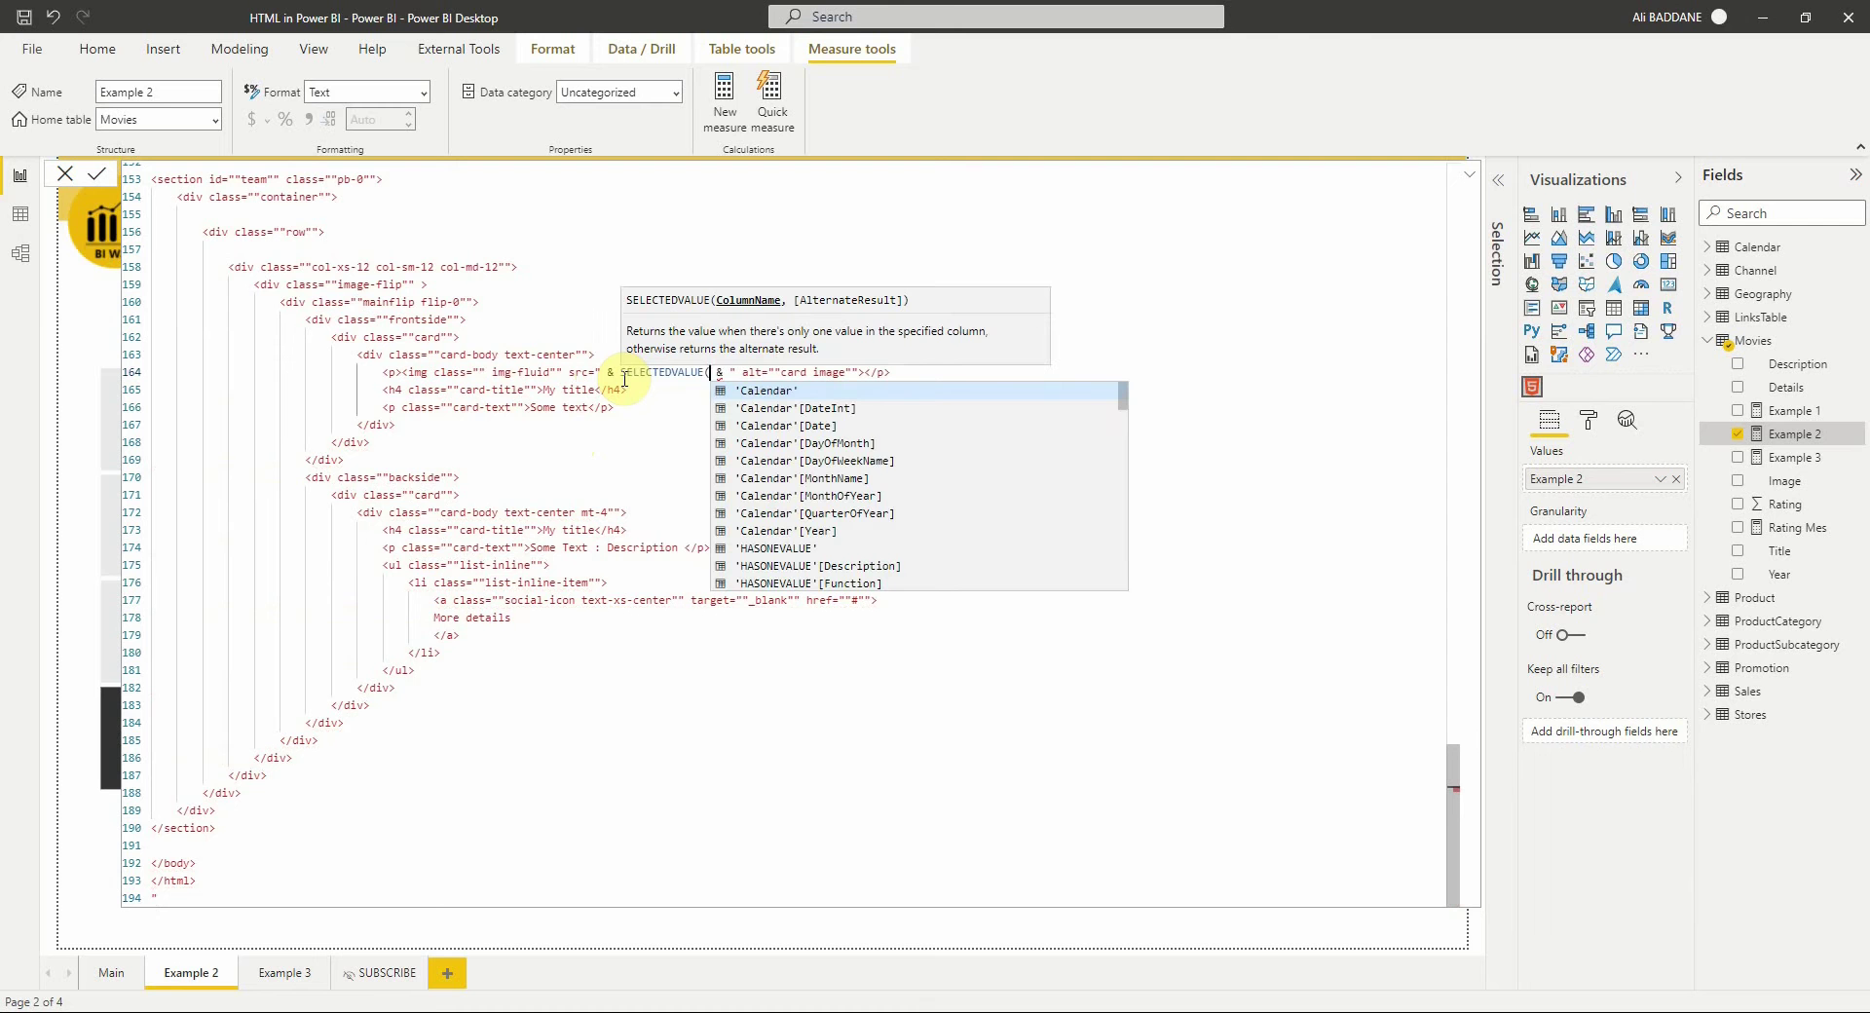
{"action": "type", "text": "Movies[Image]"}
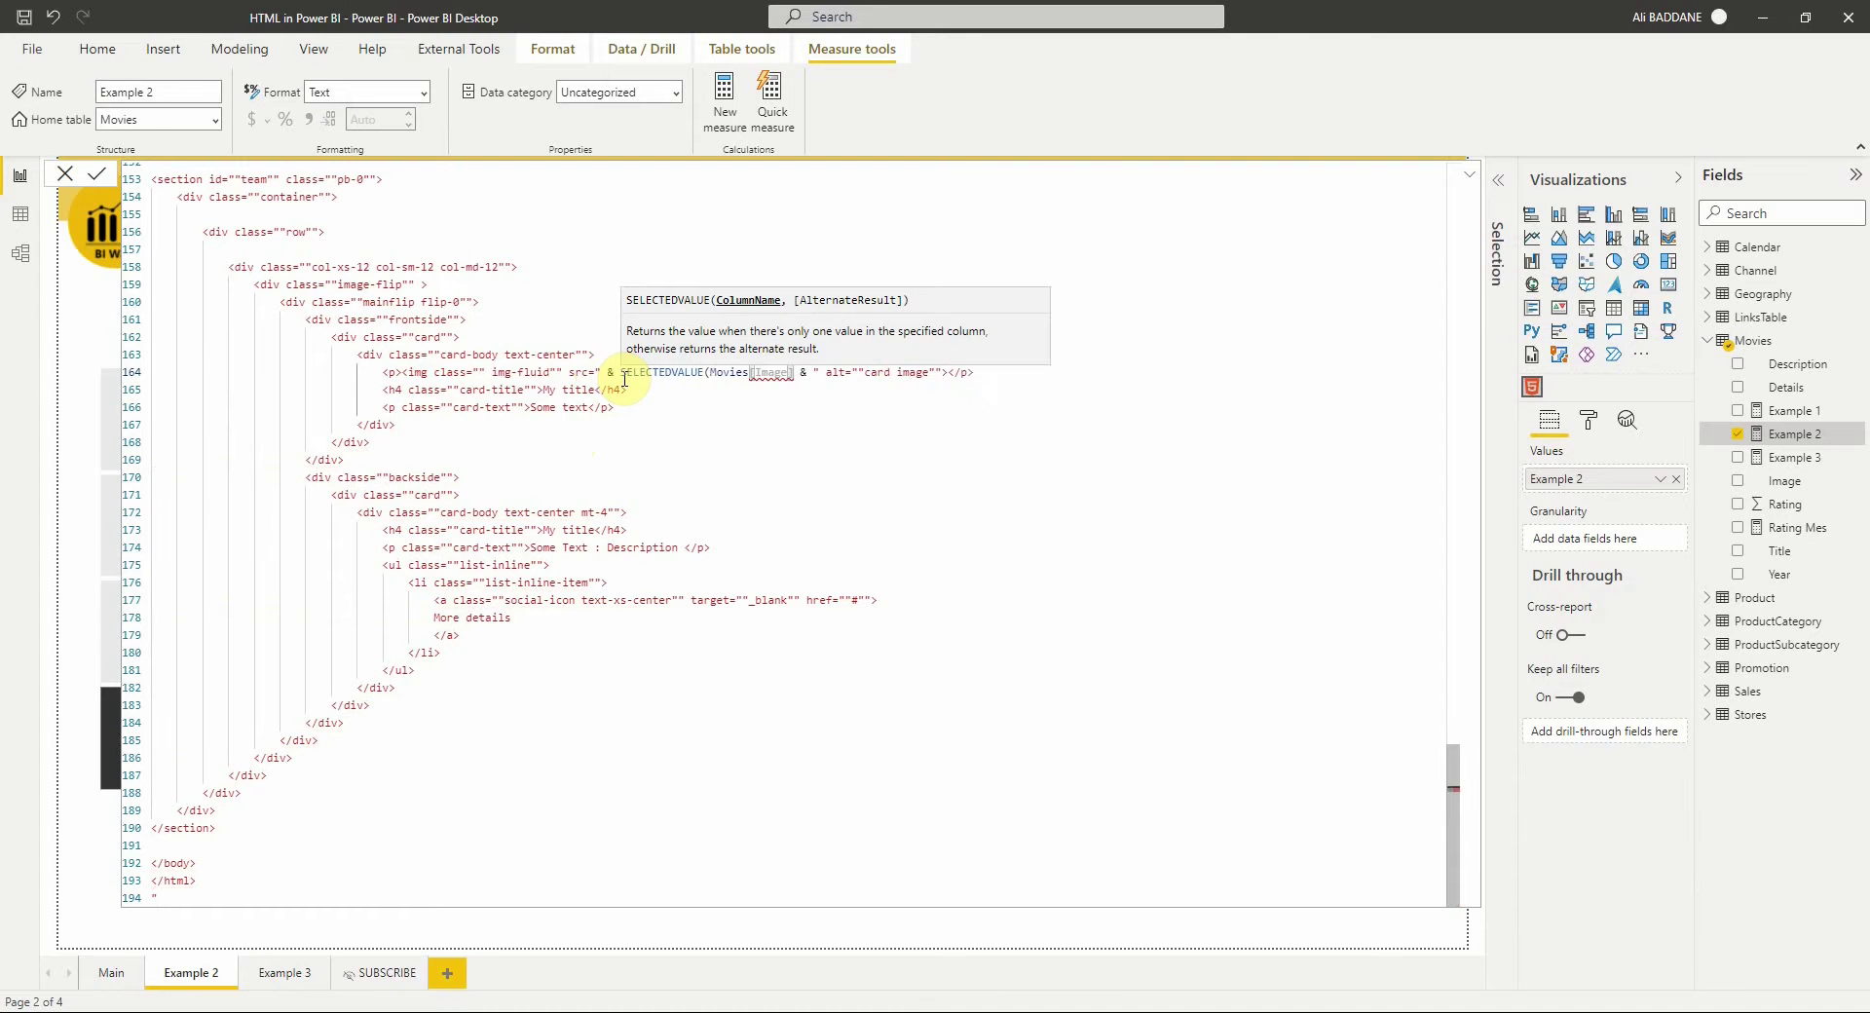
{"action": "type", "text": ")"}
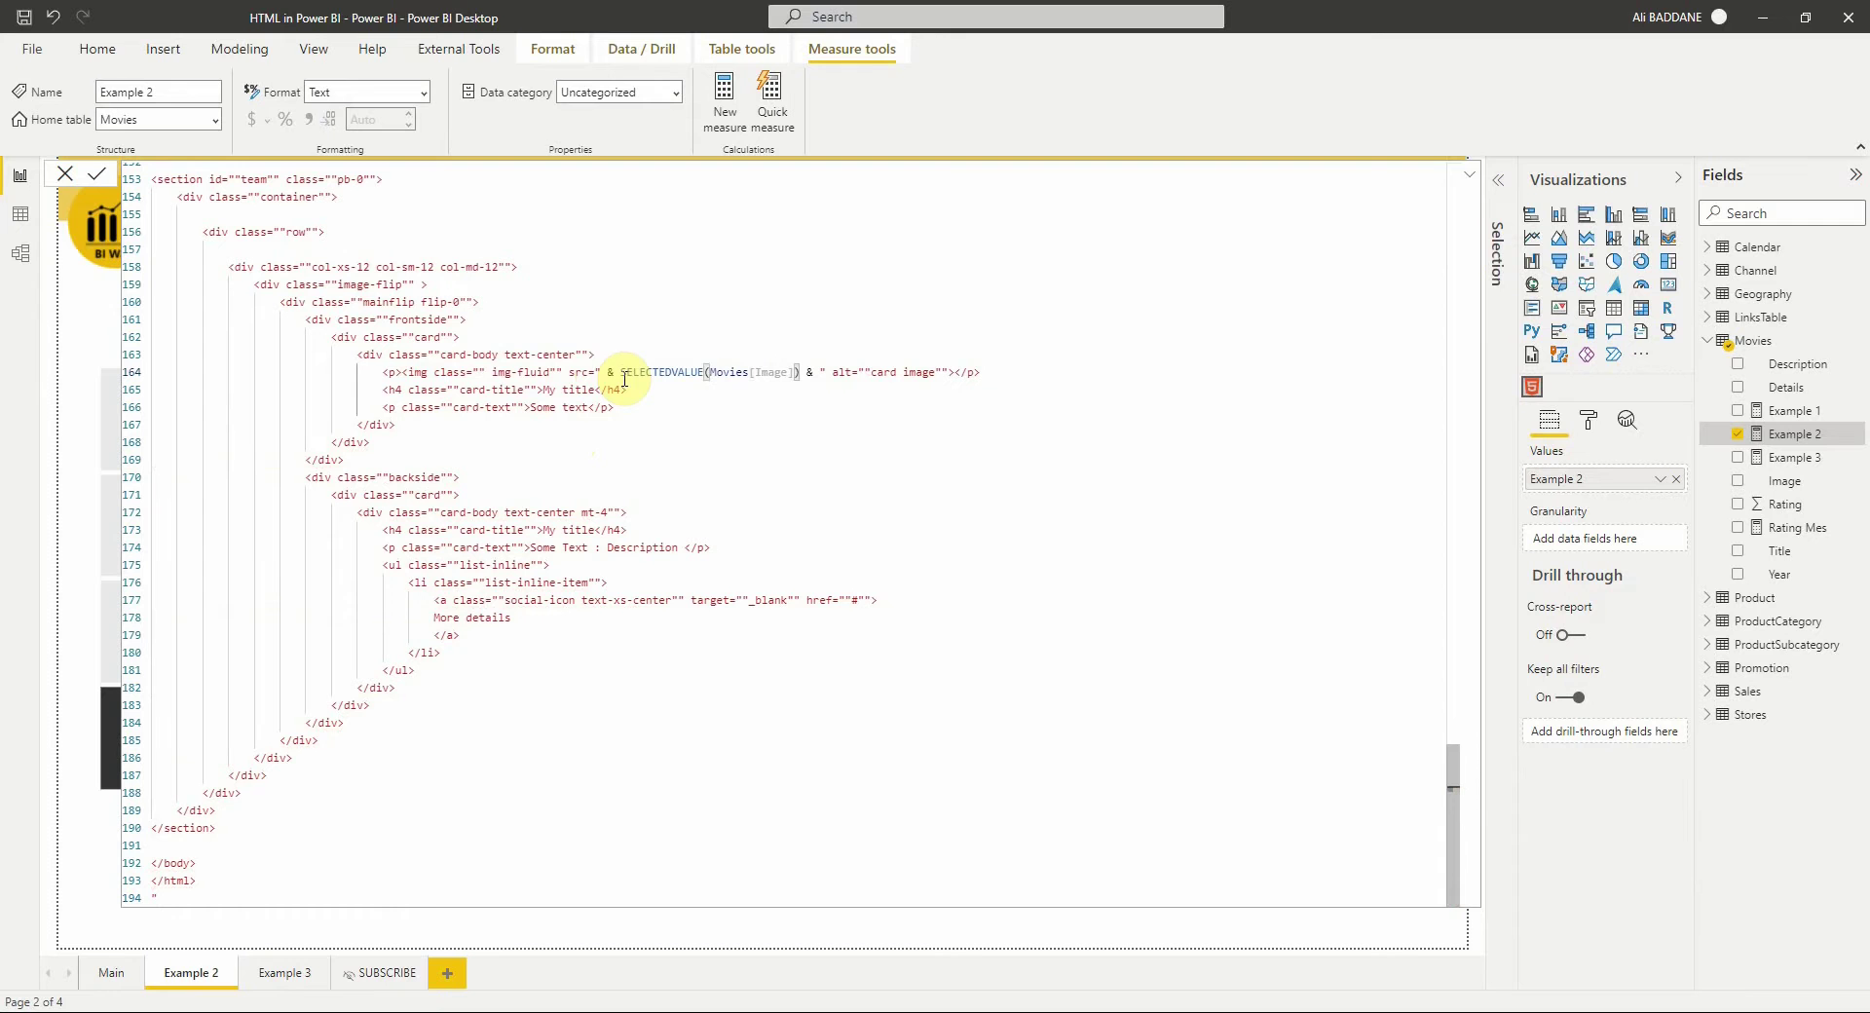
{"action": "left_click_drag", "start_coordinate": [597, 371], "coordinate": [818, 368]}
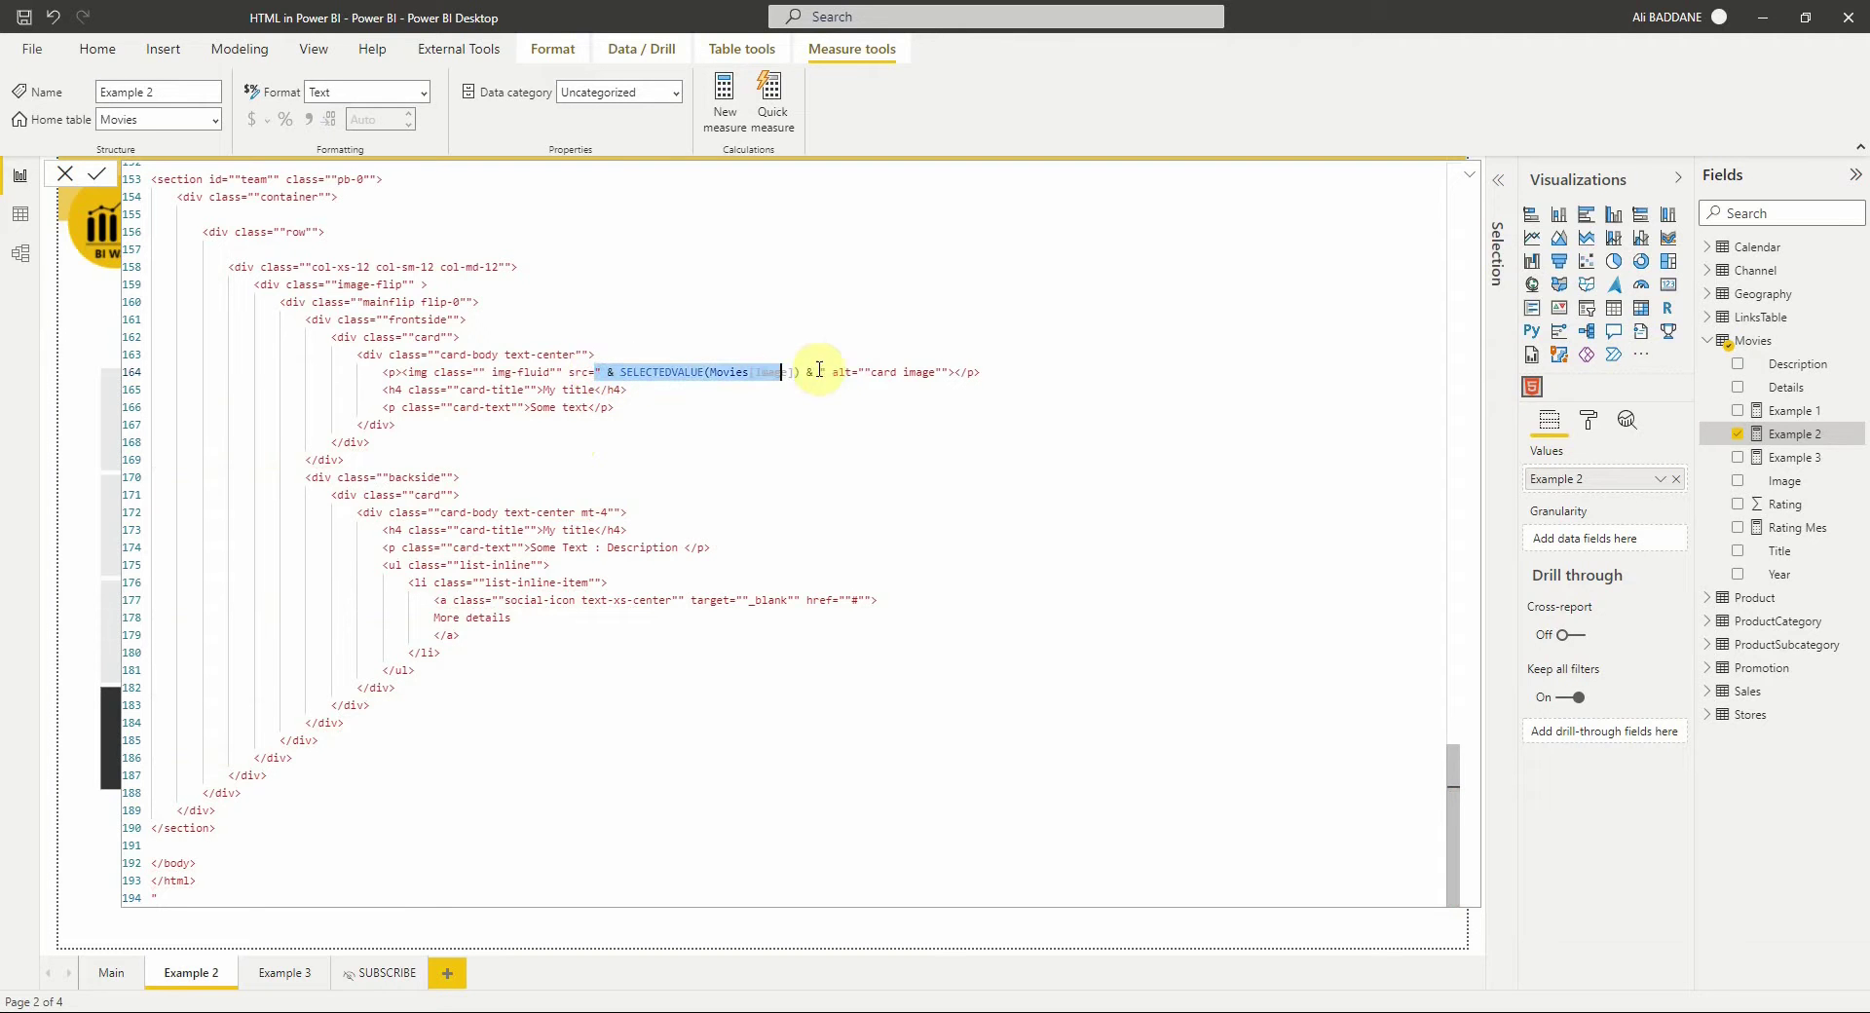
Step: Replace the My title and Some text placeholders with SELECTEDVALUE of Movies[Title] and Movies[Year]
{"action": "left_click", "coordinate": [551, 390]}
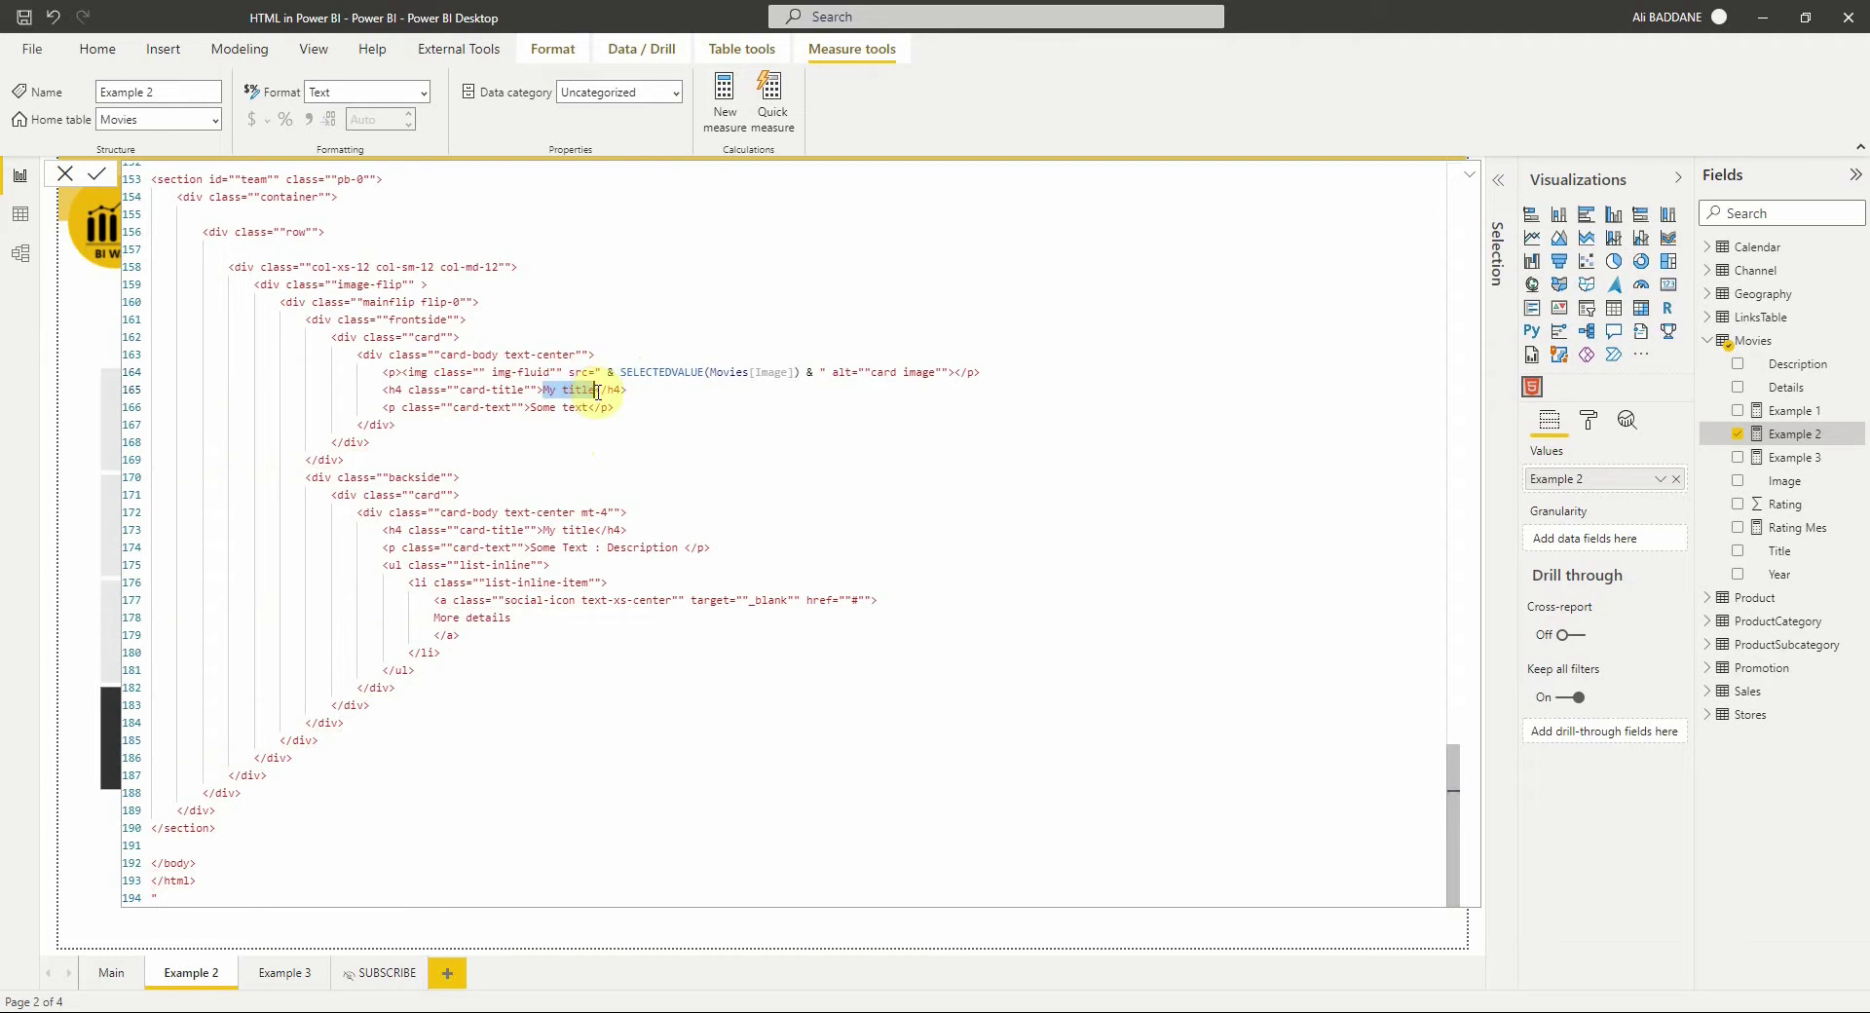
{"action": "type", "text": "\" & SELECTEDVALUE(Movies[Image]) & \""}
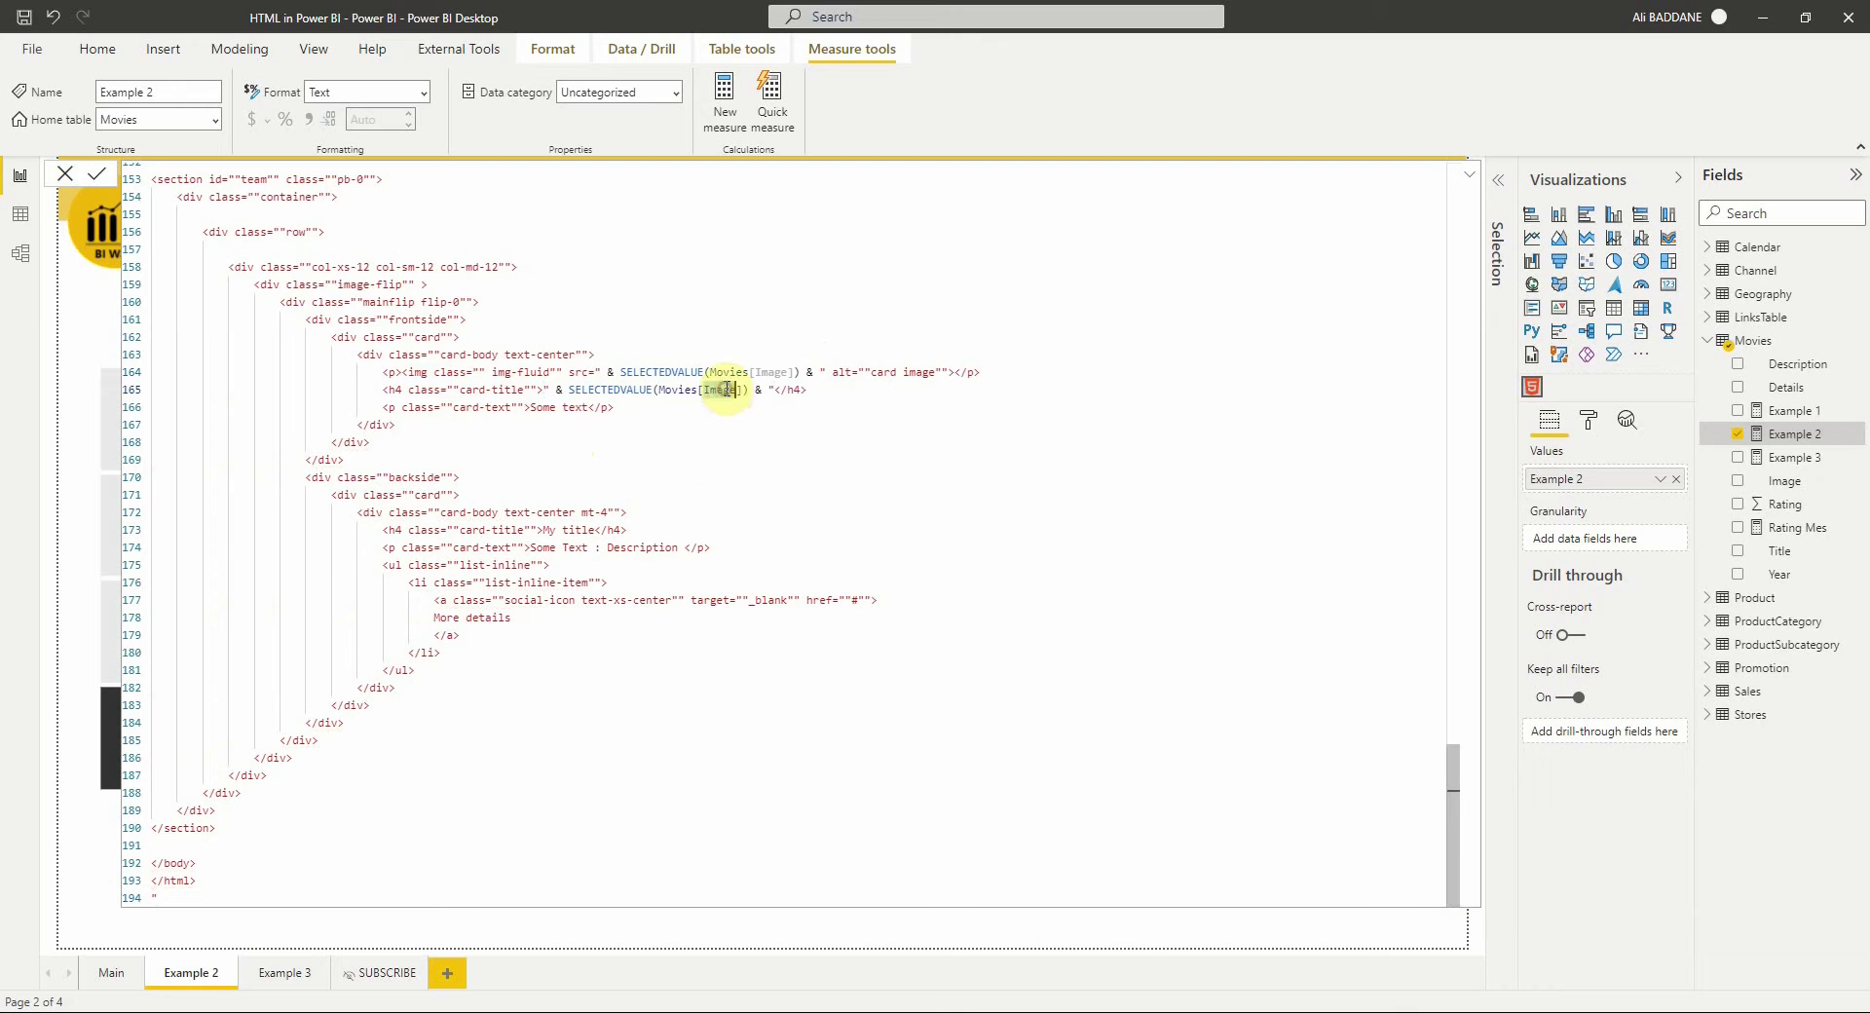
{"action": "type", "text": "ti"}
{"action": "left_click", "coordinate": [764, 407]}
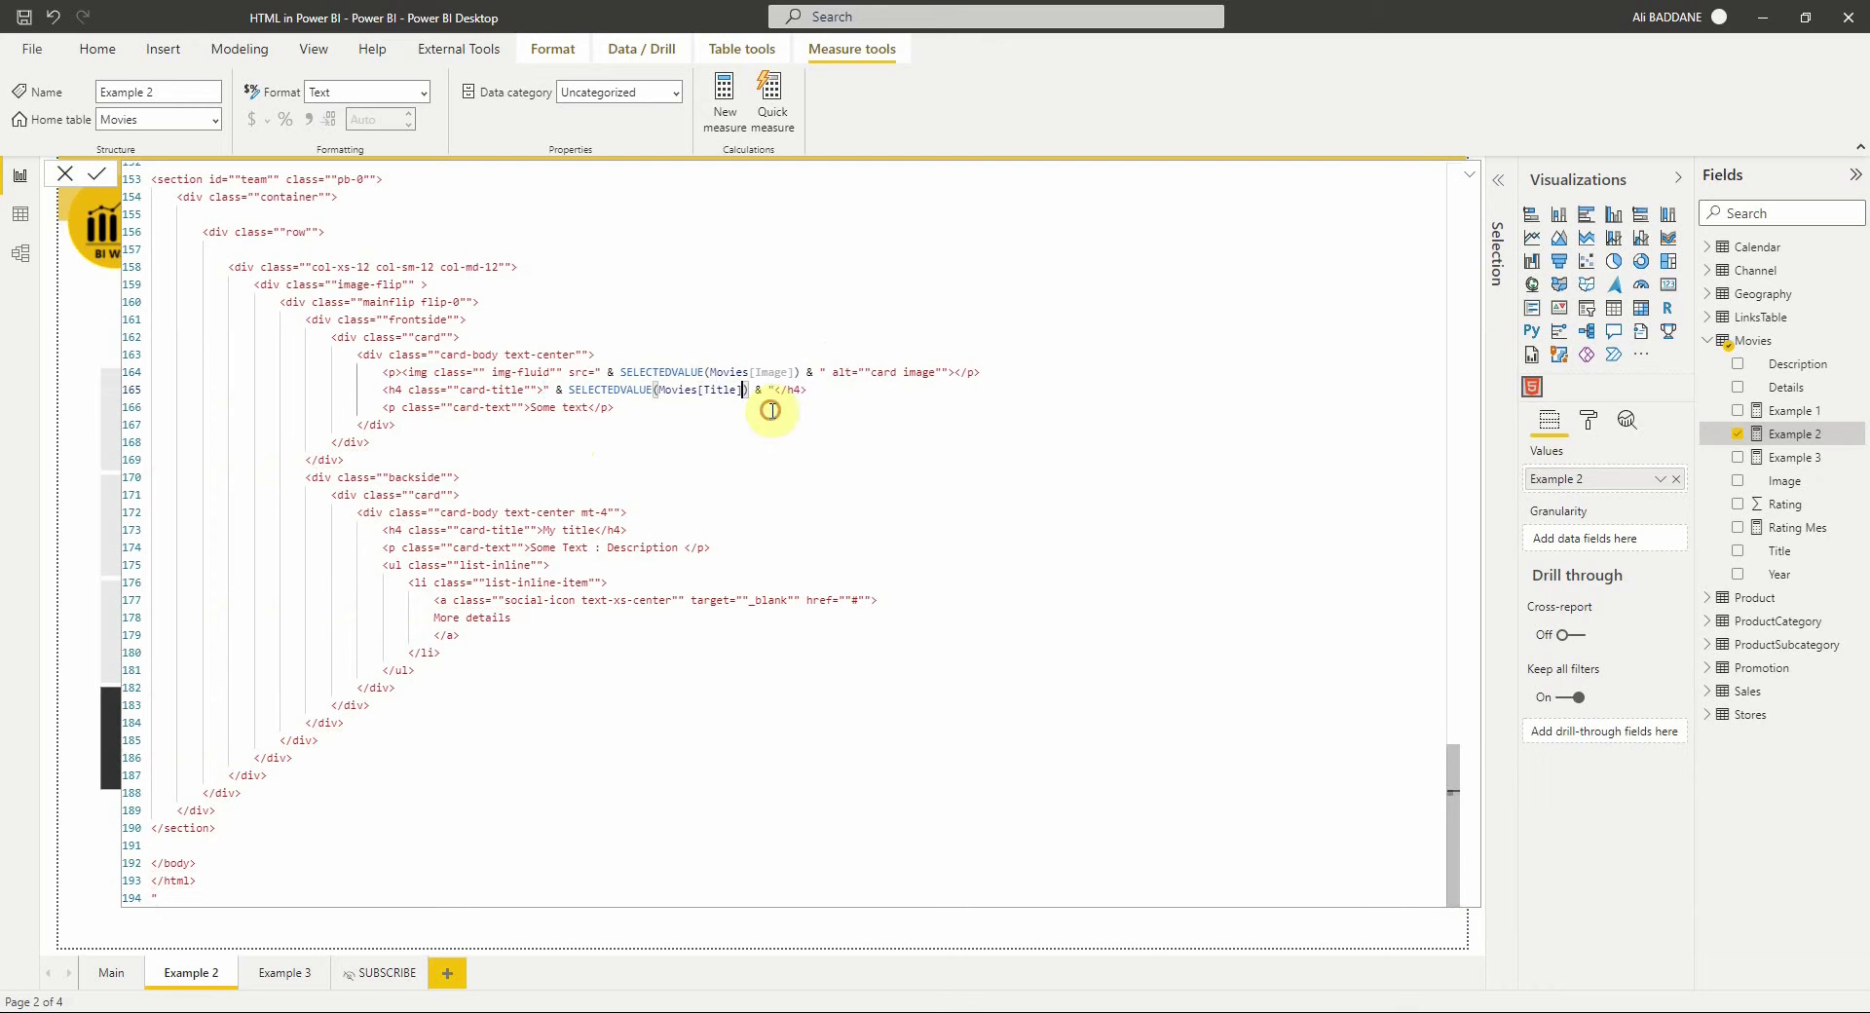
{"action": "left_click_drag", "start_coordinate": [533, 404], "coordinate": [589, 407]}
{"action": "type", "text": "\" & SELECTEDVALUE(Movies[Image]) & \""}
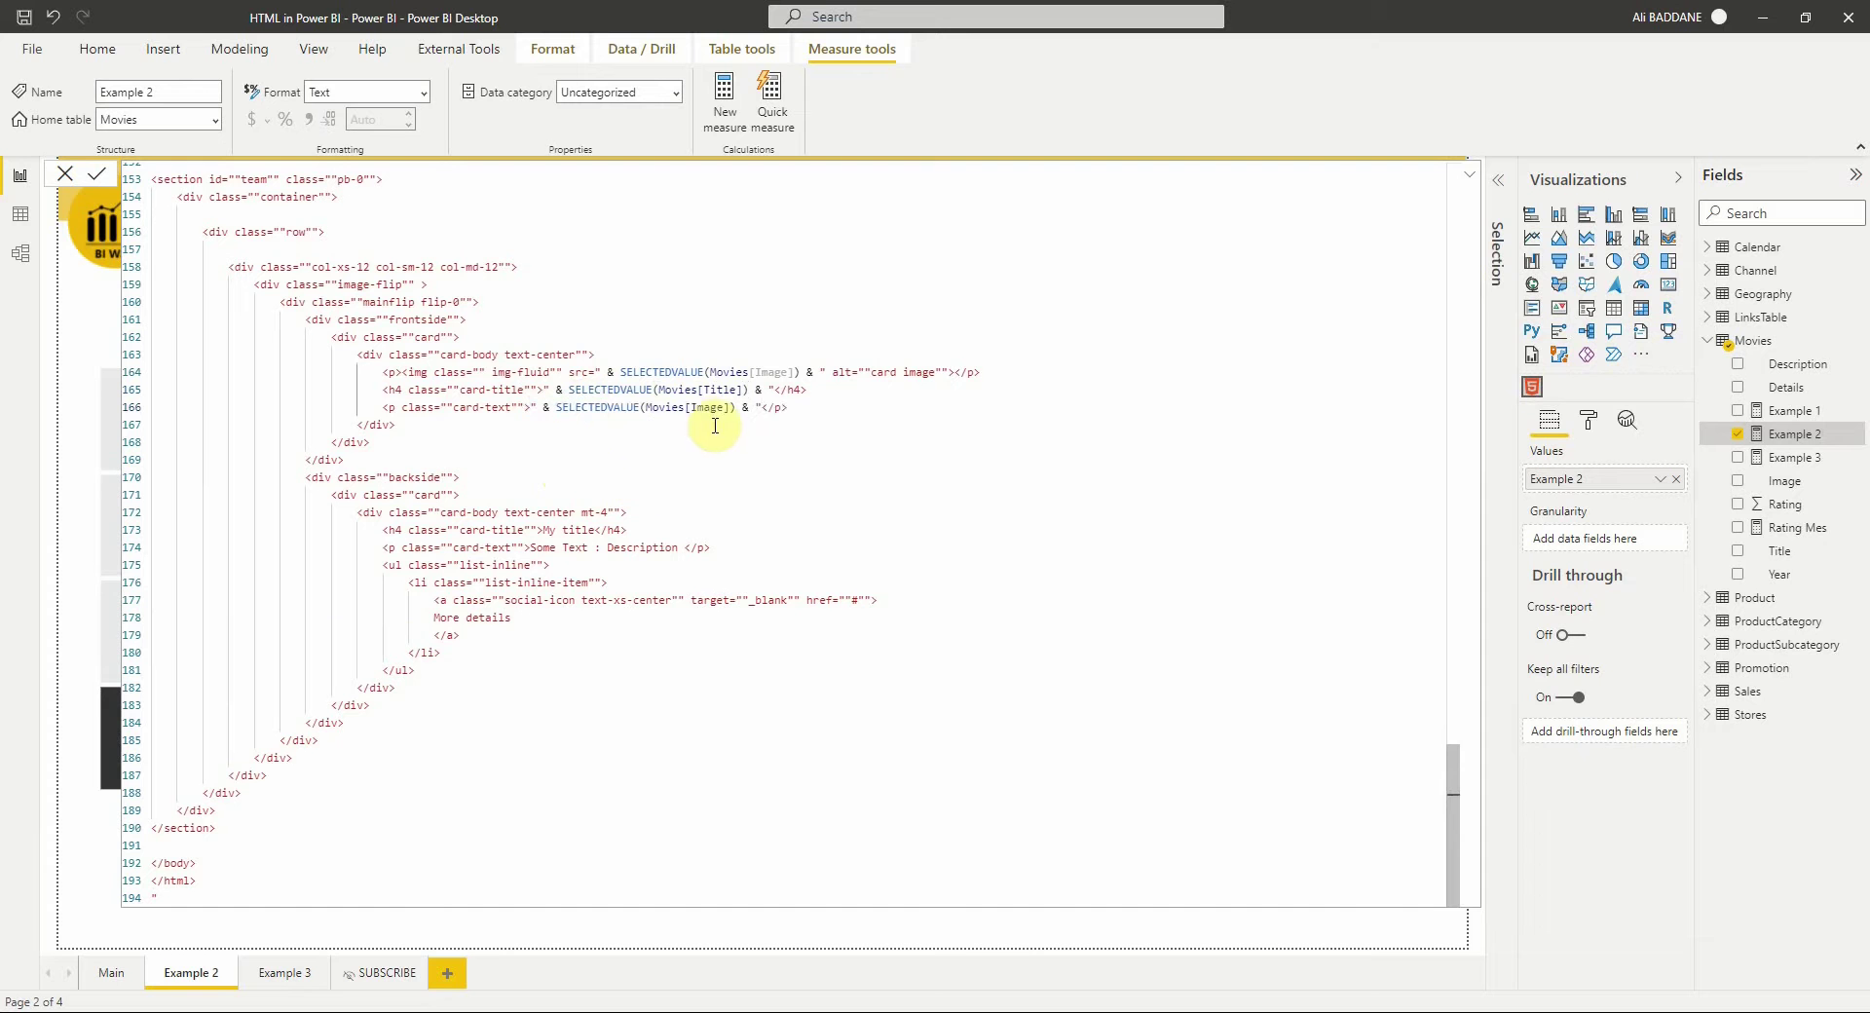
{"action": "type", "text": "Year"}
Step: Replace the back-side title and description placeholders with SELECTEDVALUE of Movies[Title] and Movies[Description]
{"action": "left_click_drag", "start_coordinate": [542, 531], "coordinate": [589, 530]}
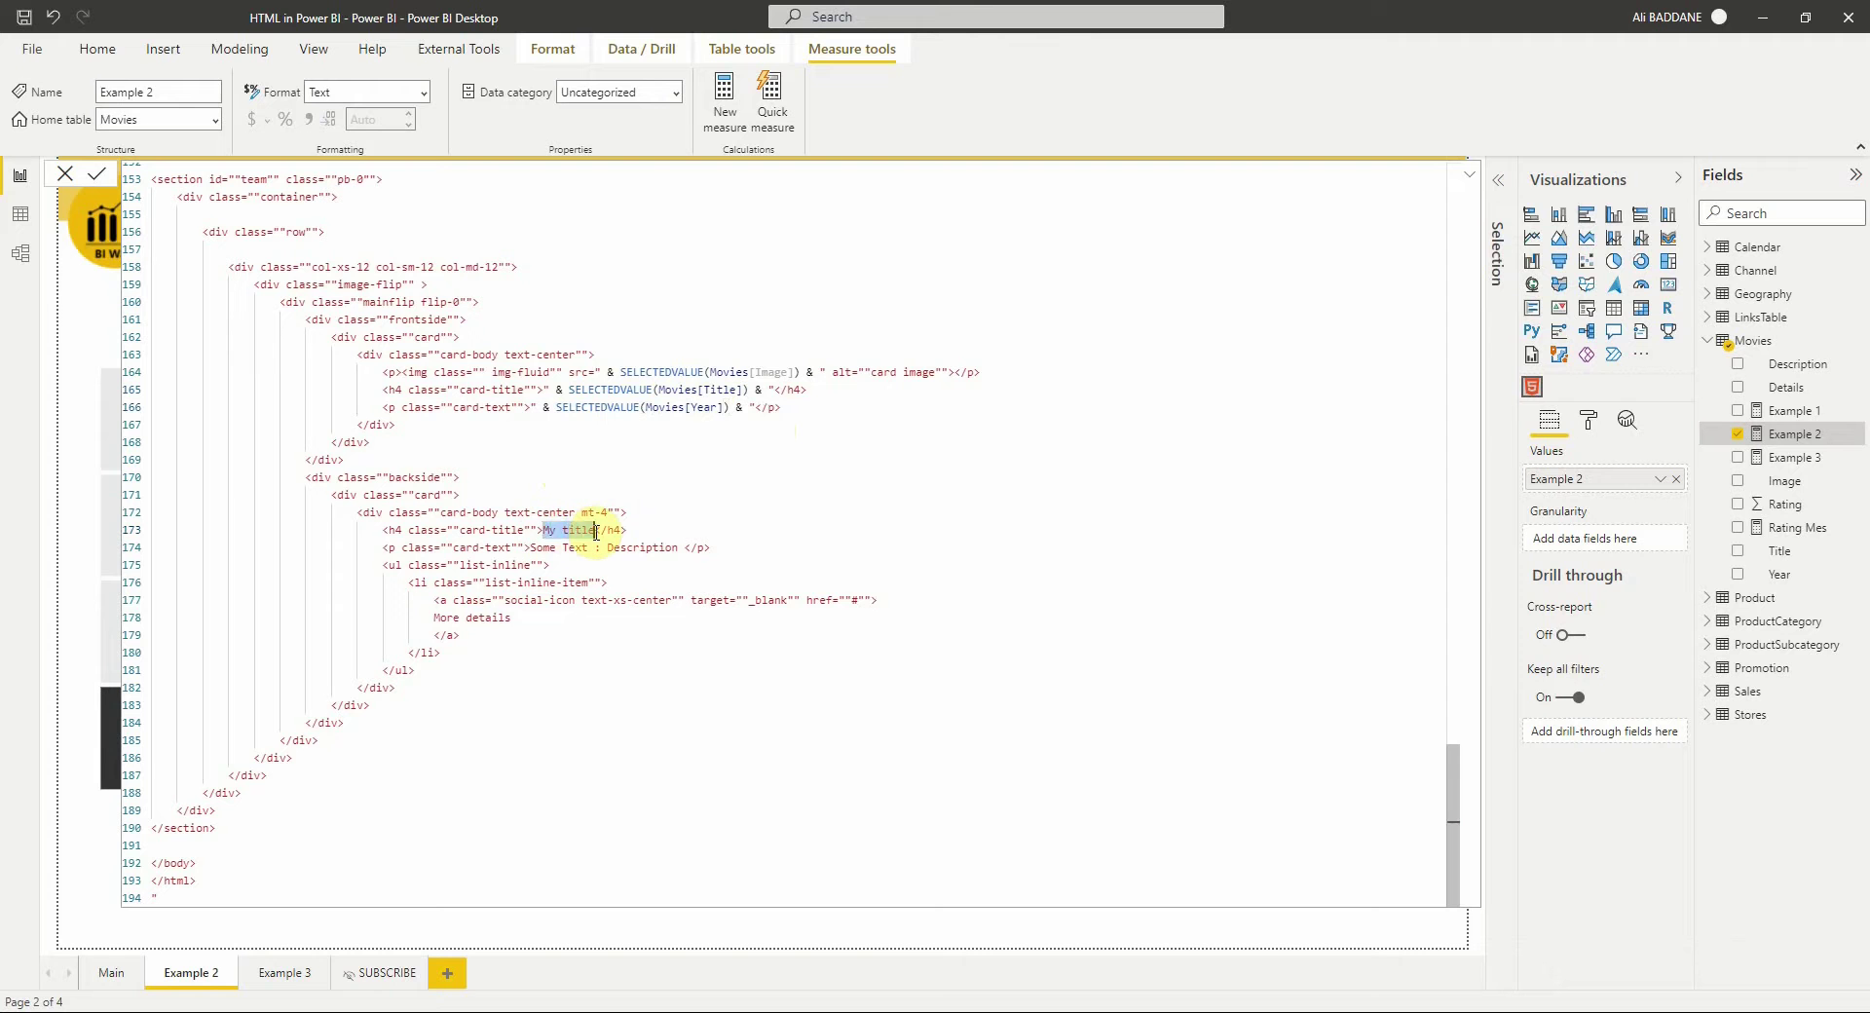
{"action": "type", "text": "\" & SELECTEDVALUE(Movies[Image]) & \""}
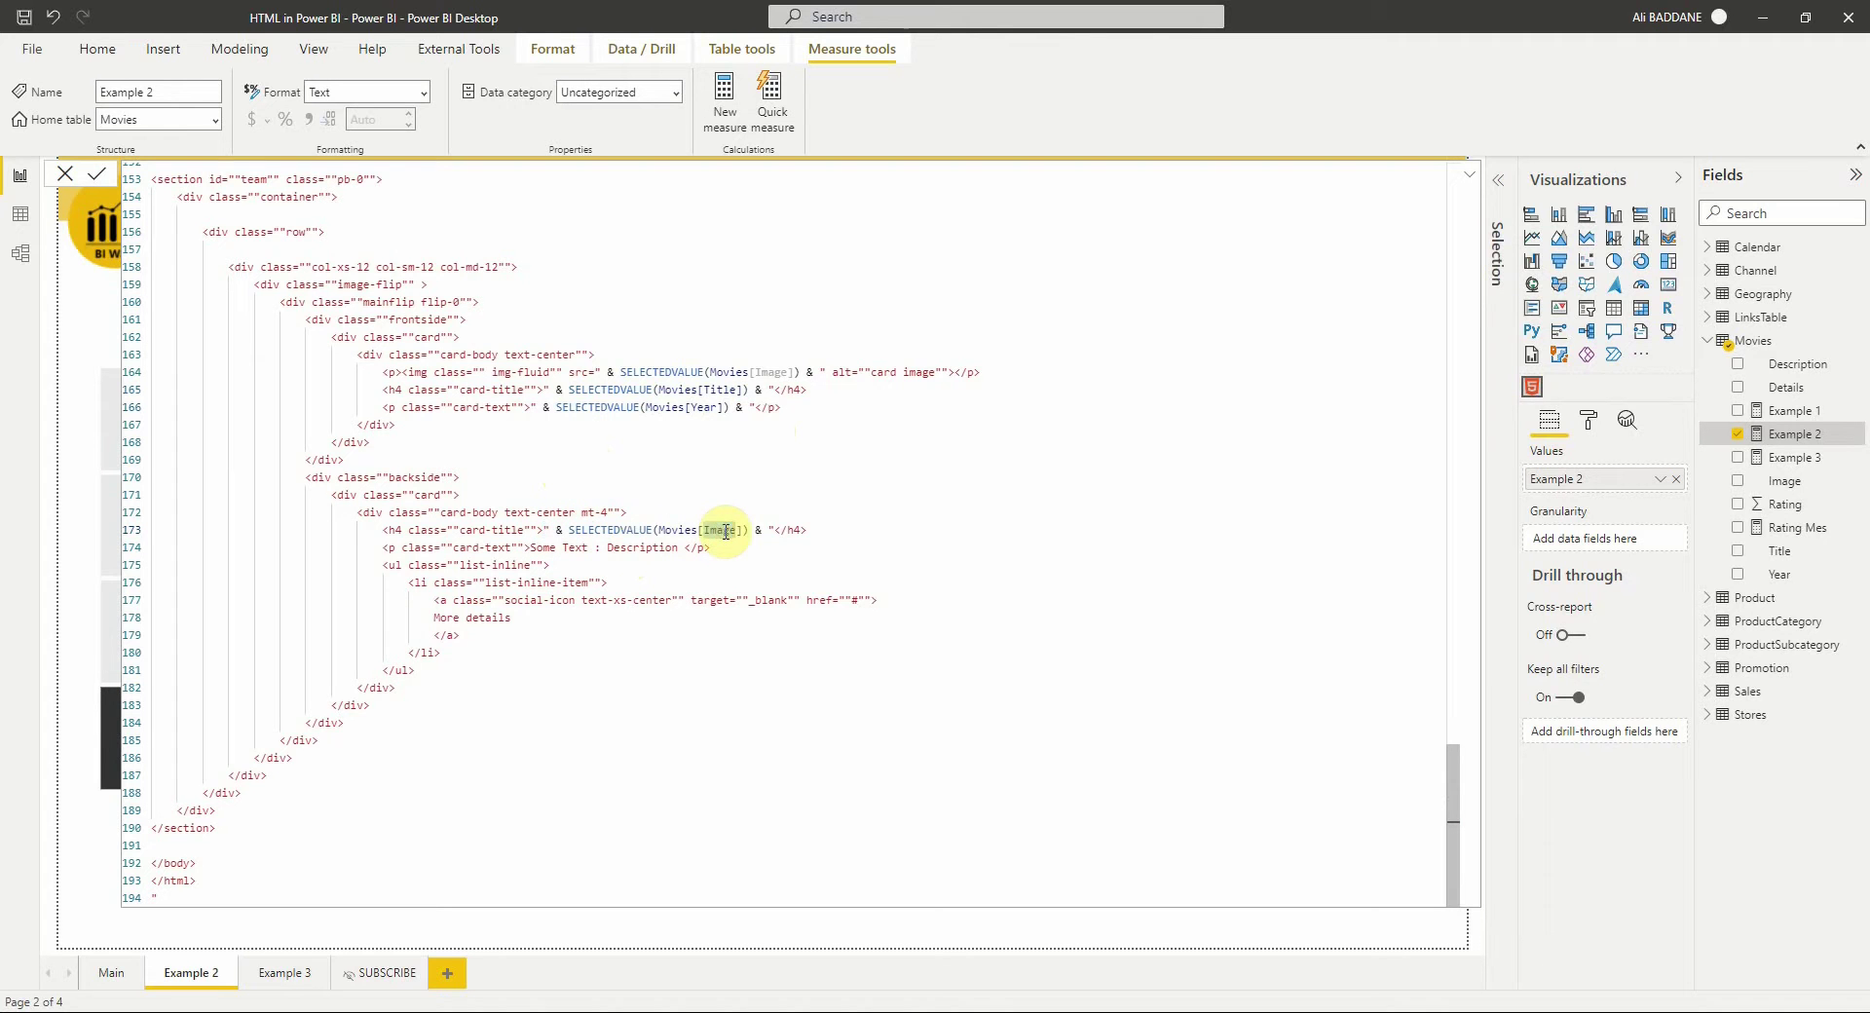
{"action": "type", "text": "Title"}
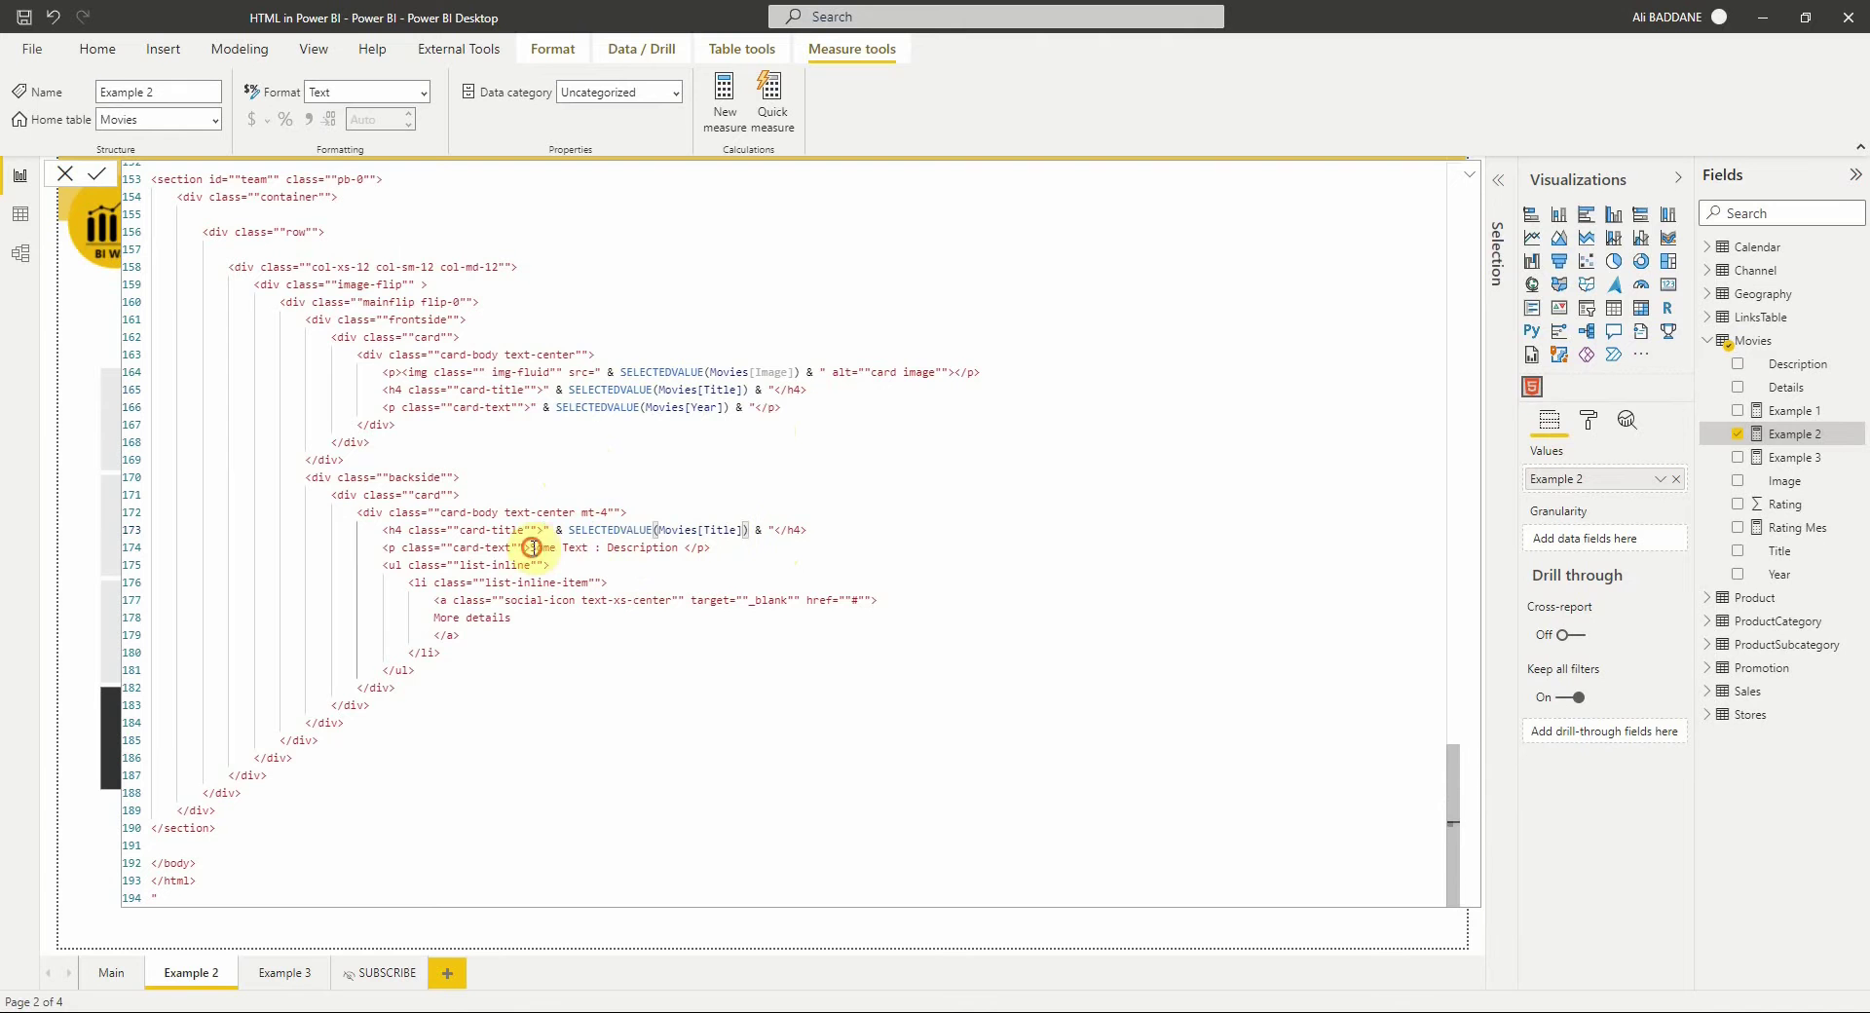
{"action": "left_click_drag", "start_coordinate": [533, 547], "coordinate": [681, 548]}
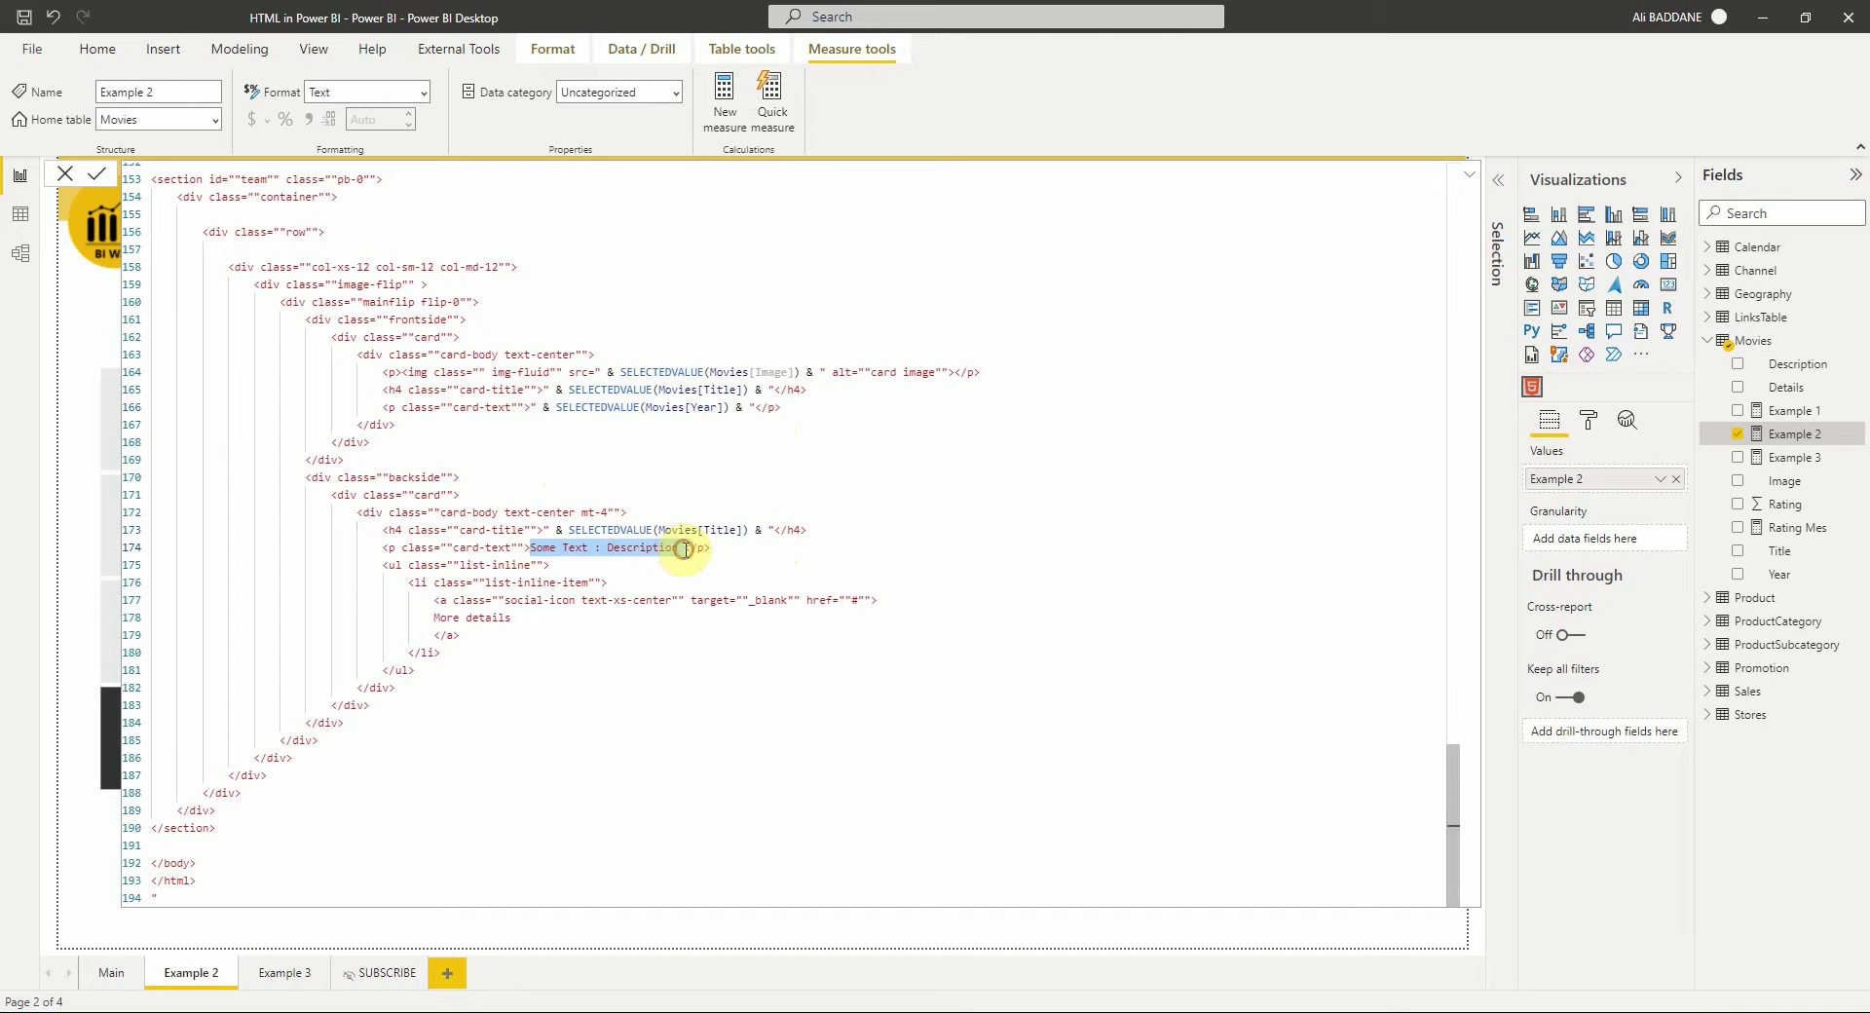
{"action": "type", "text": "\" & SELECTEDVALUE(Movies[Image]) & \""}
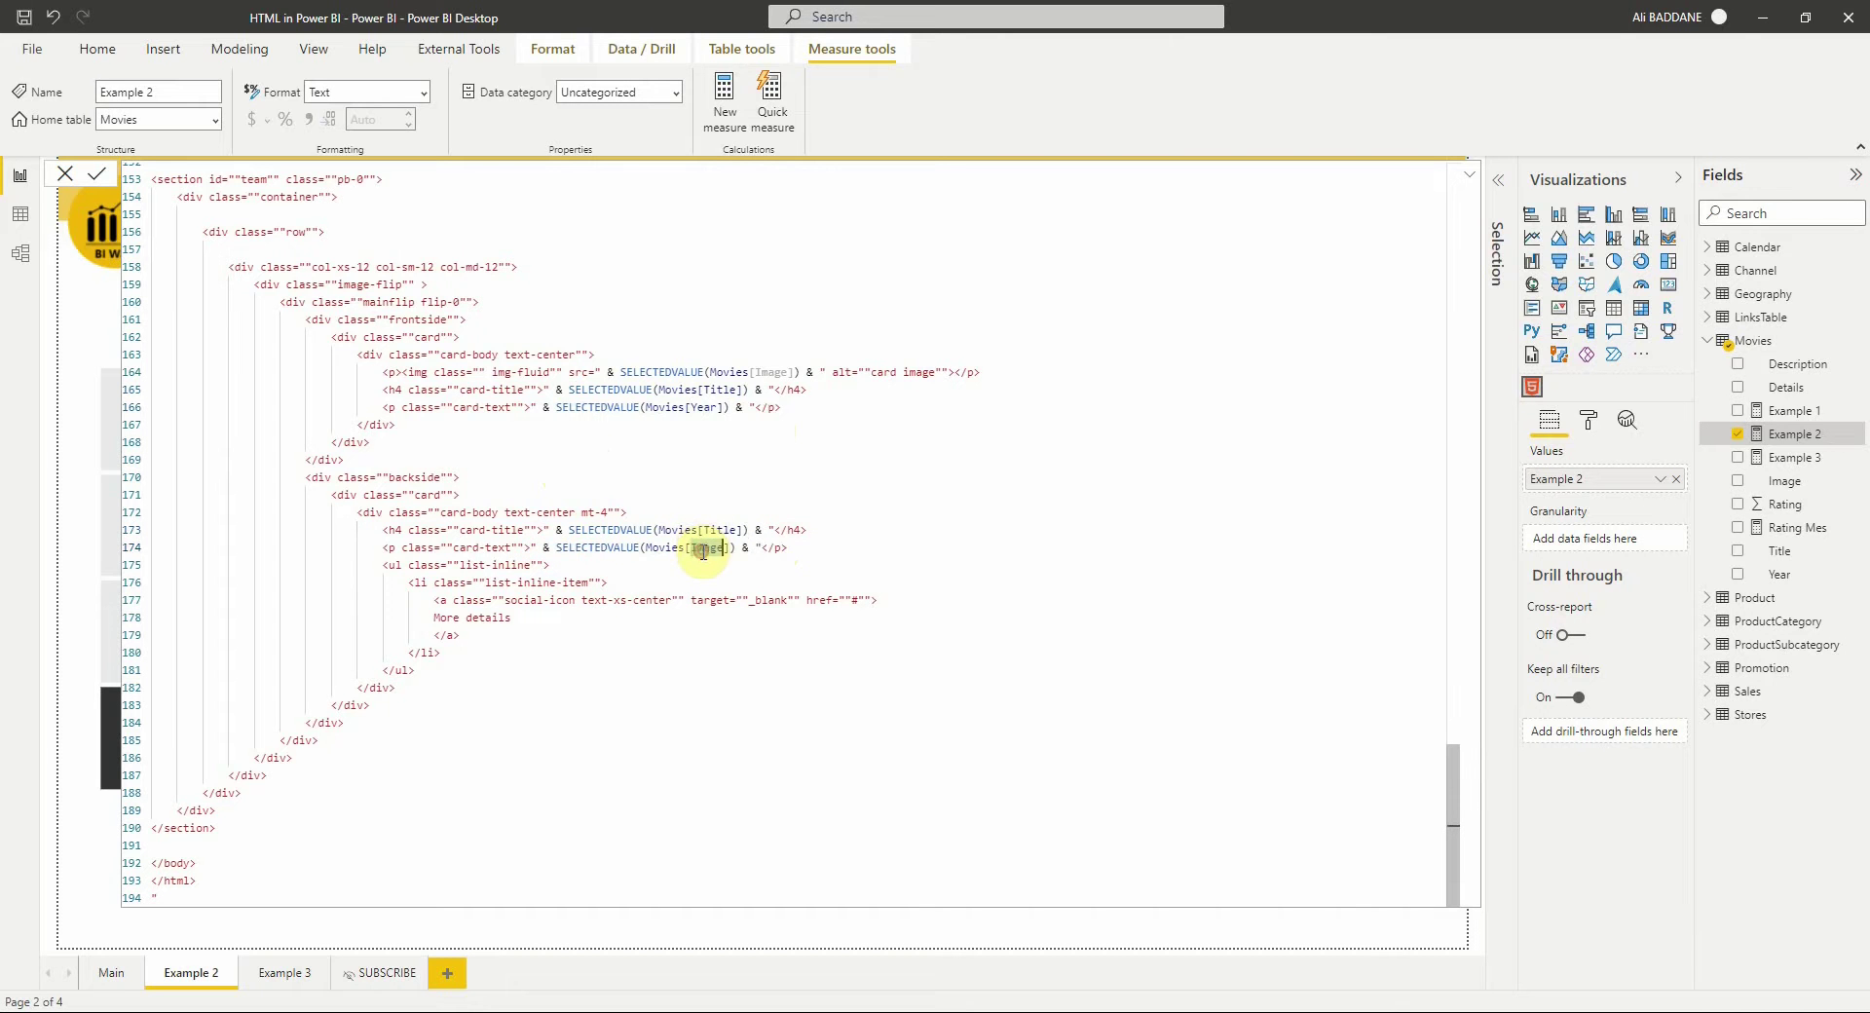
{"action": "type", "text": "des"}
{"action": "left_click", "coordinate": [777, 567]}
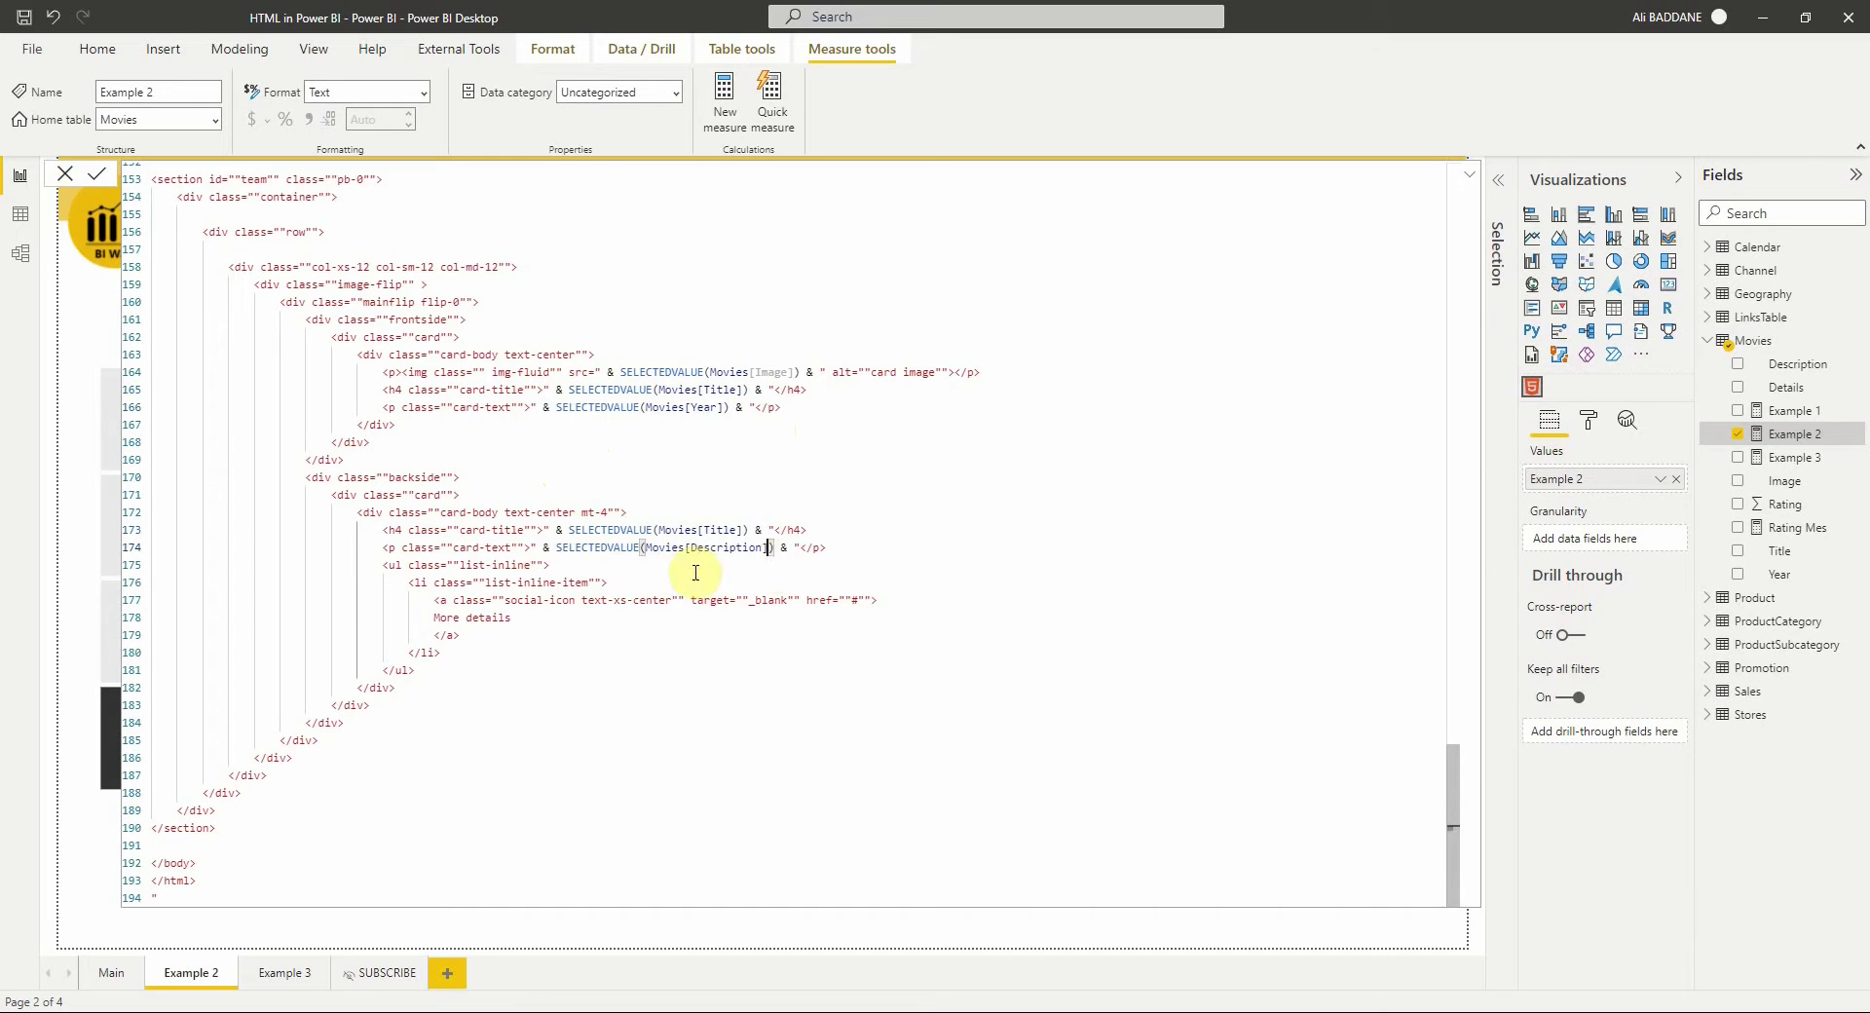
Step: Point the More details link on line 177 to SELECTEDVALUE(Movies[Details])
{"action": "left_click", "coordinate": [623, 581]}
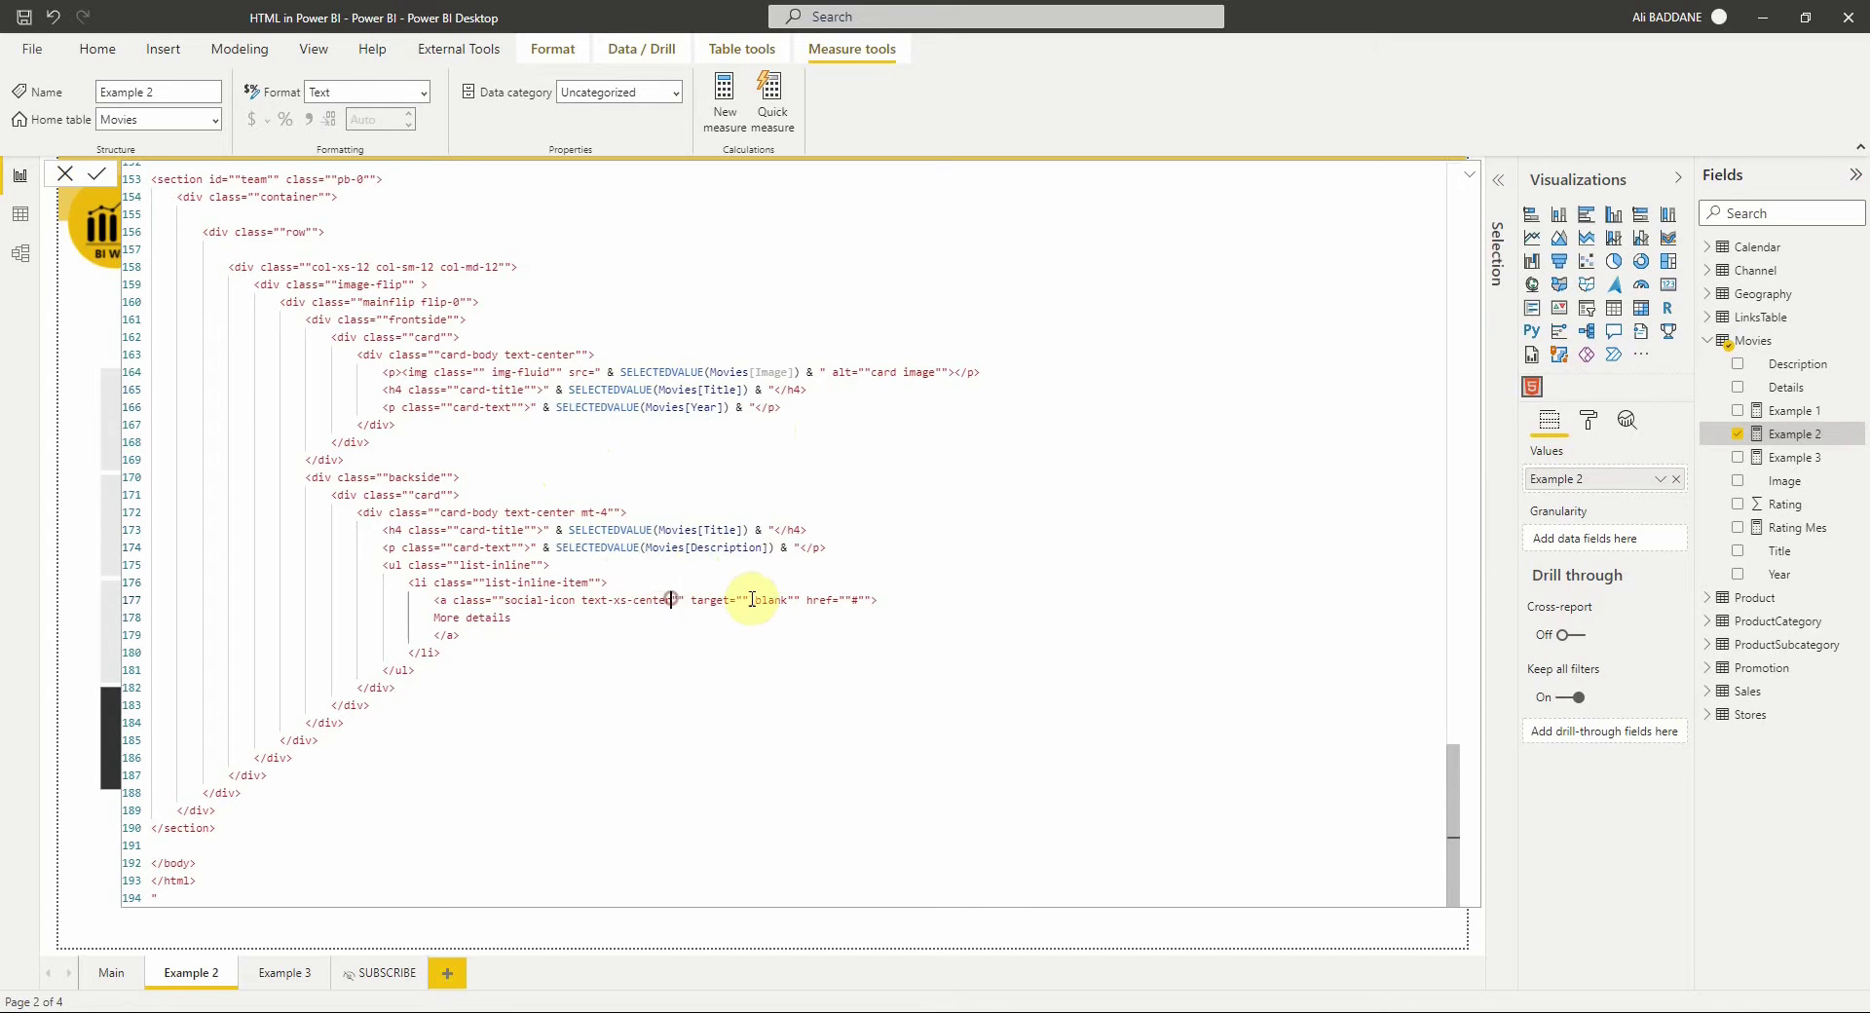
{"action": "left_click", "coordinate": [679, 599]}
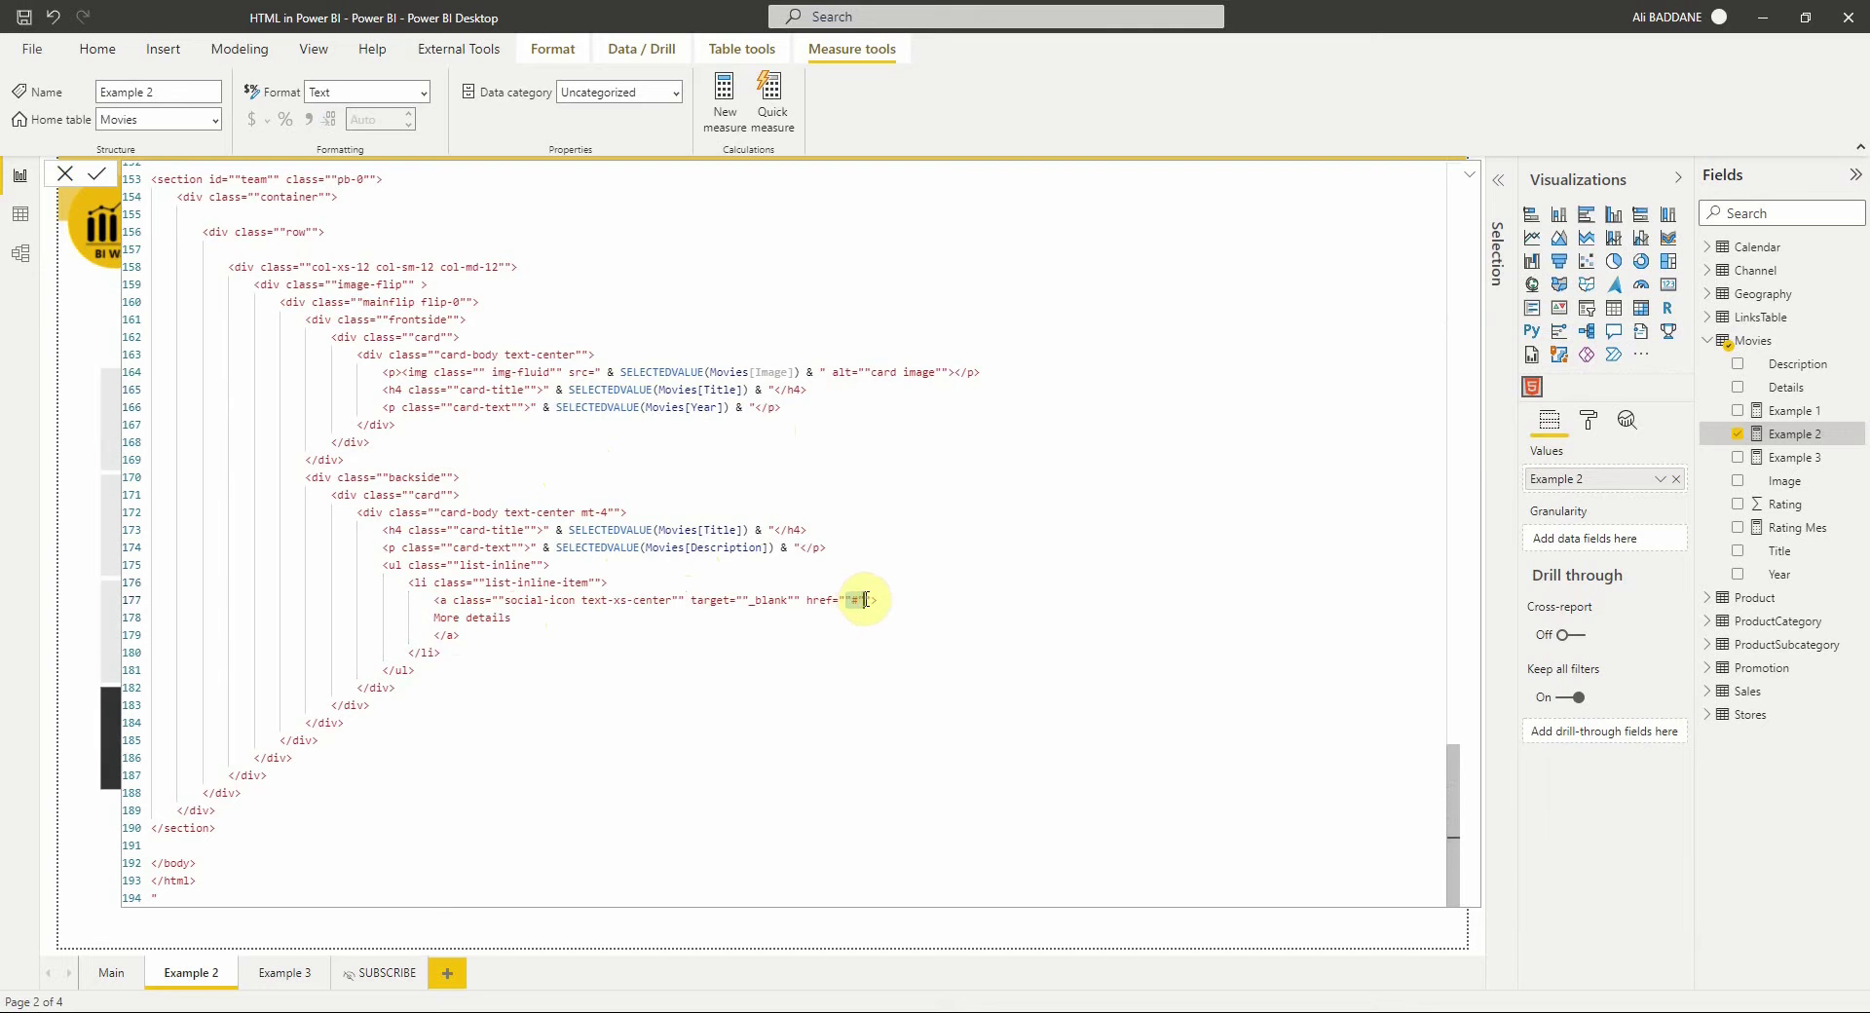
{"action": "left_click", "coordinate": [846, 599]}
{"action": "left_click_drag", "start_coordinate": [839, 598], "coordinate": [870, 600]}
{"action": "type", "text": "\" & SELECTEDVALUE(Movies[Image]) & \""}
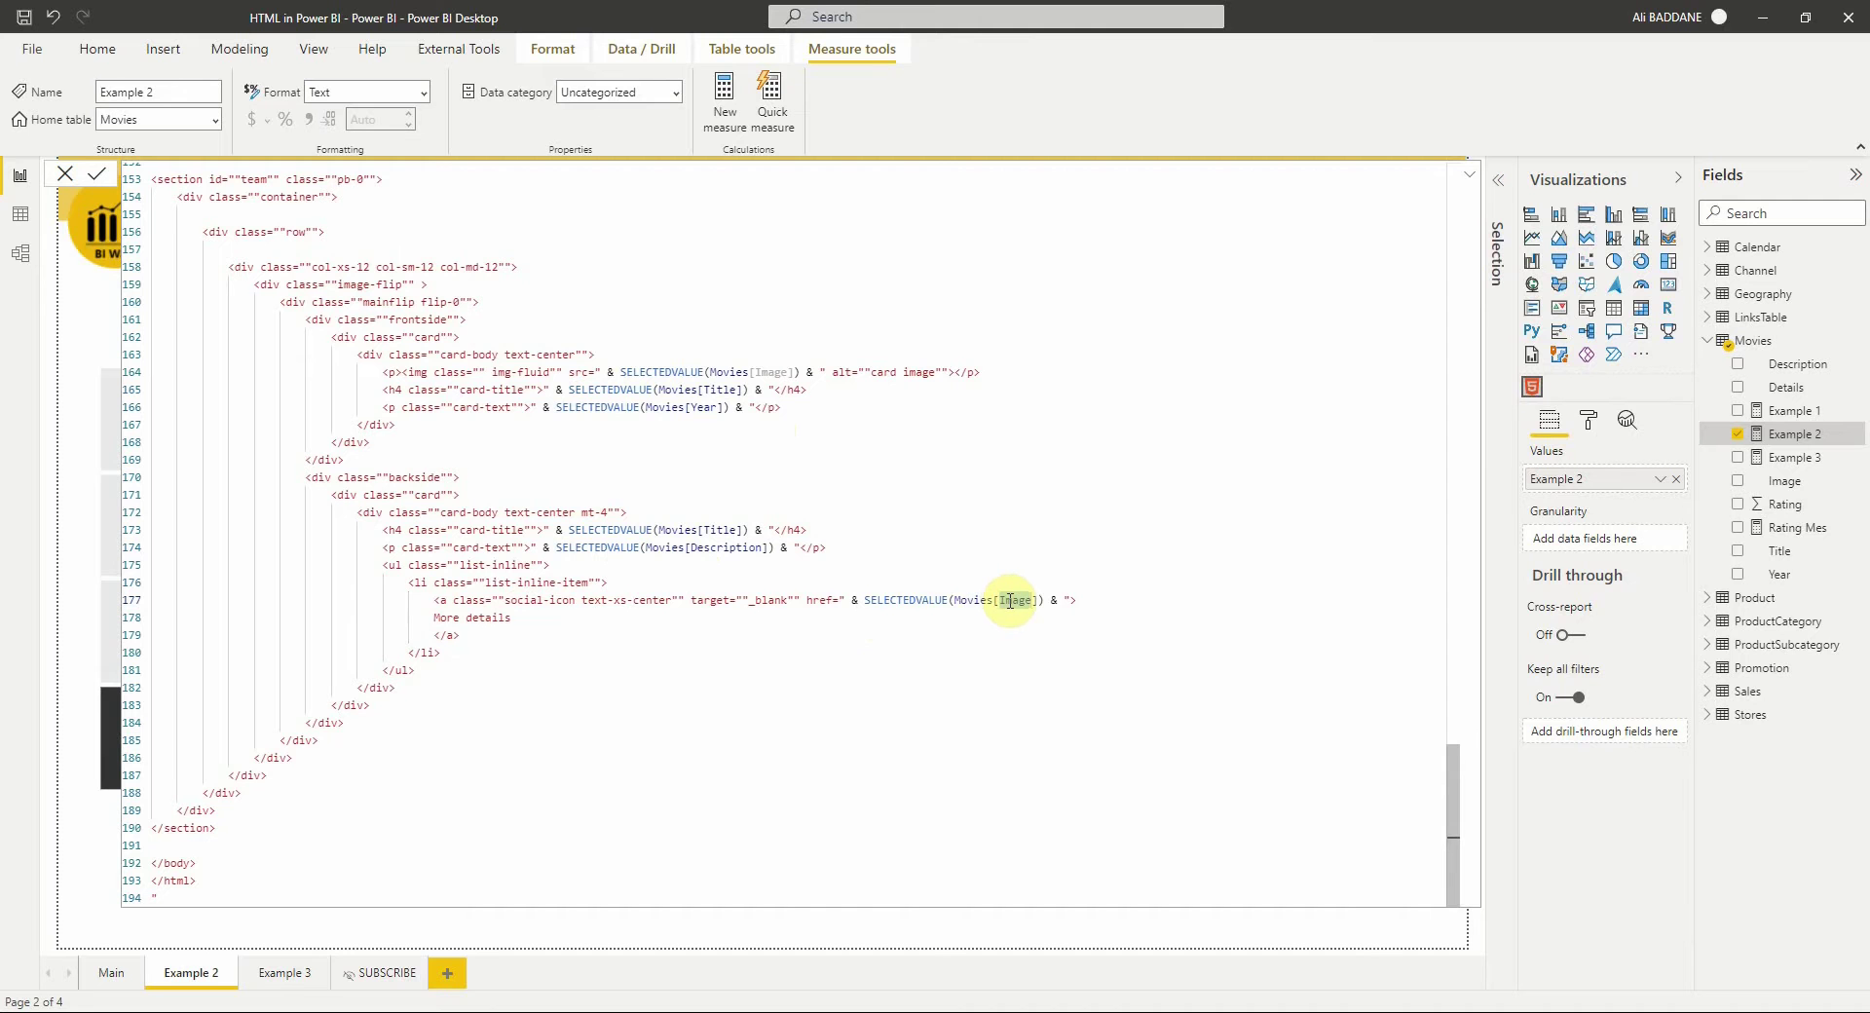
{"action": "type", "text": "de"}
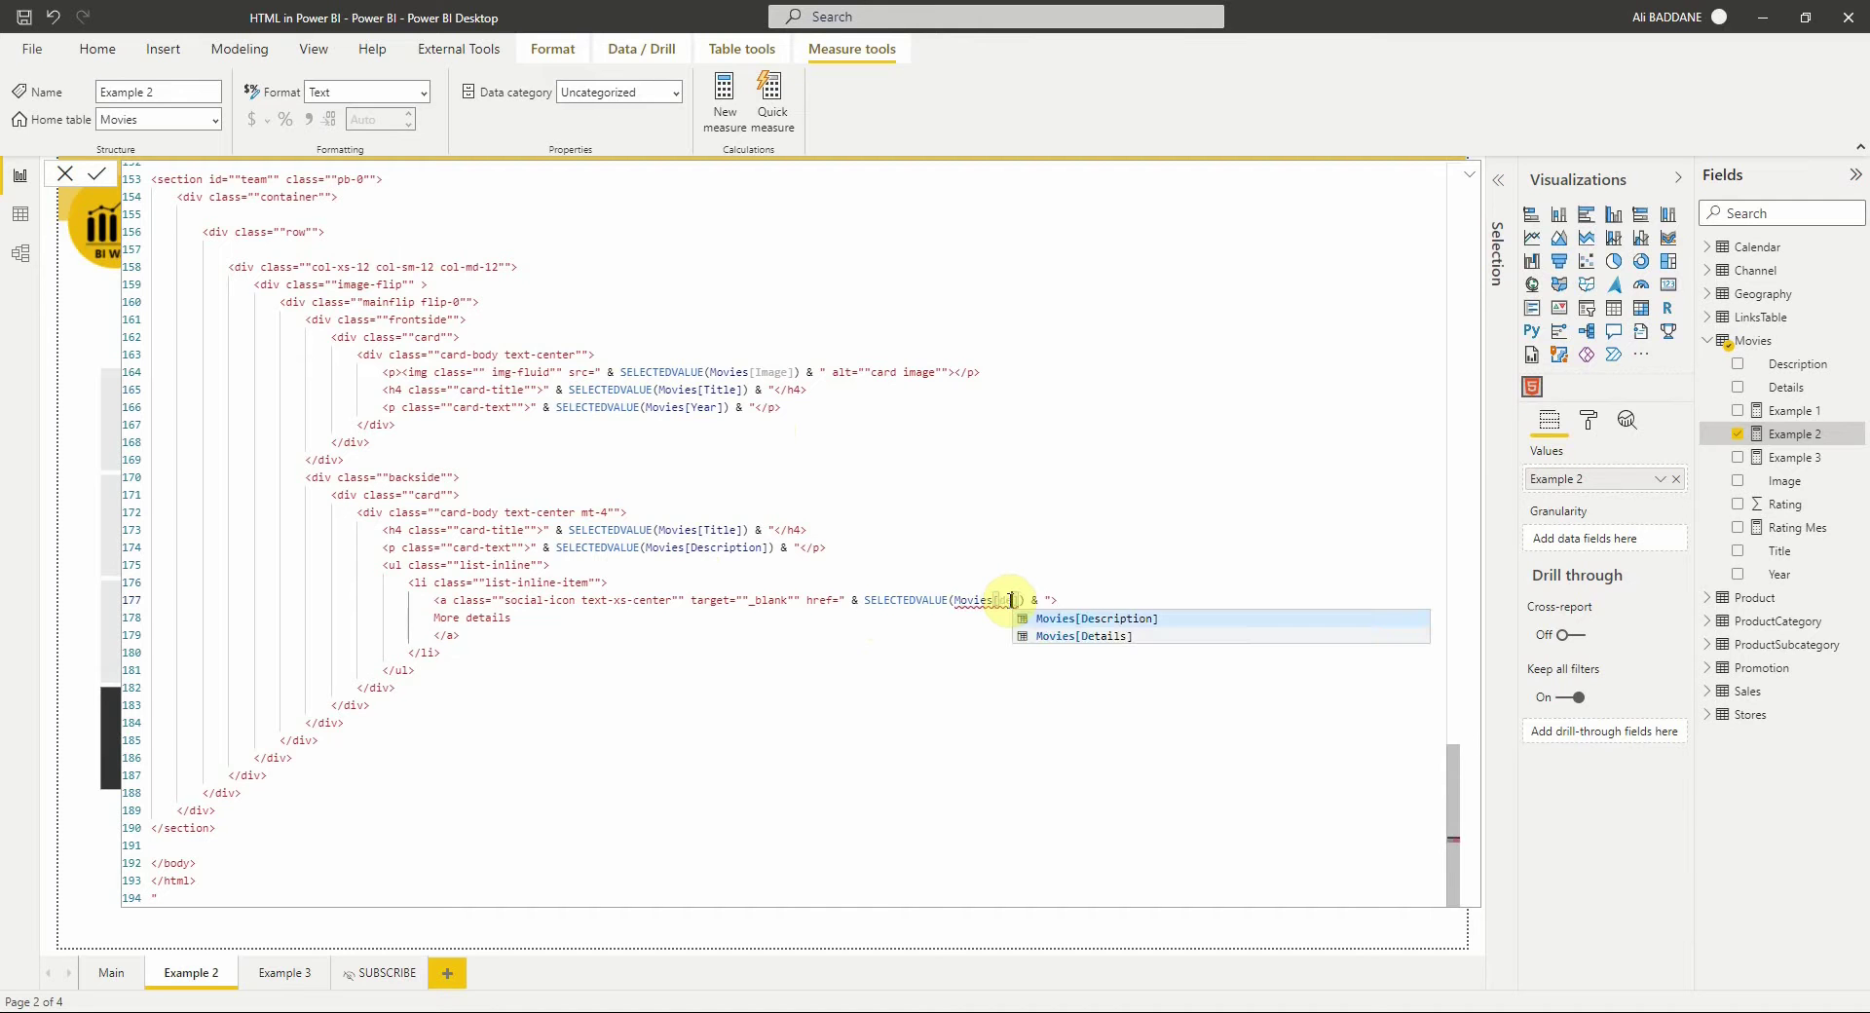
{"action": "left_click", "coordinate": [1058, 642]}
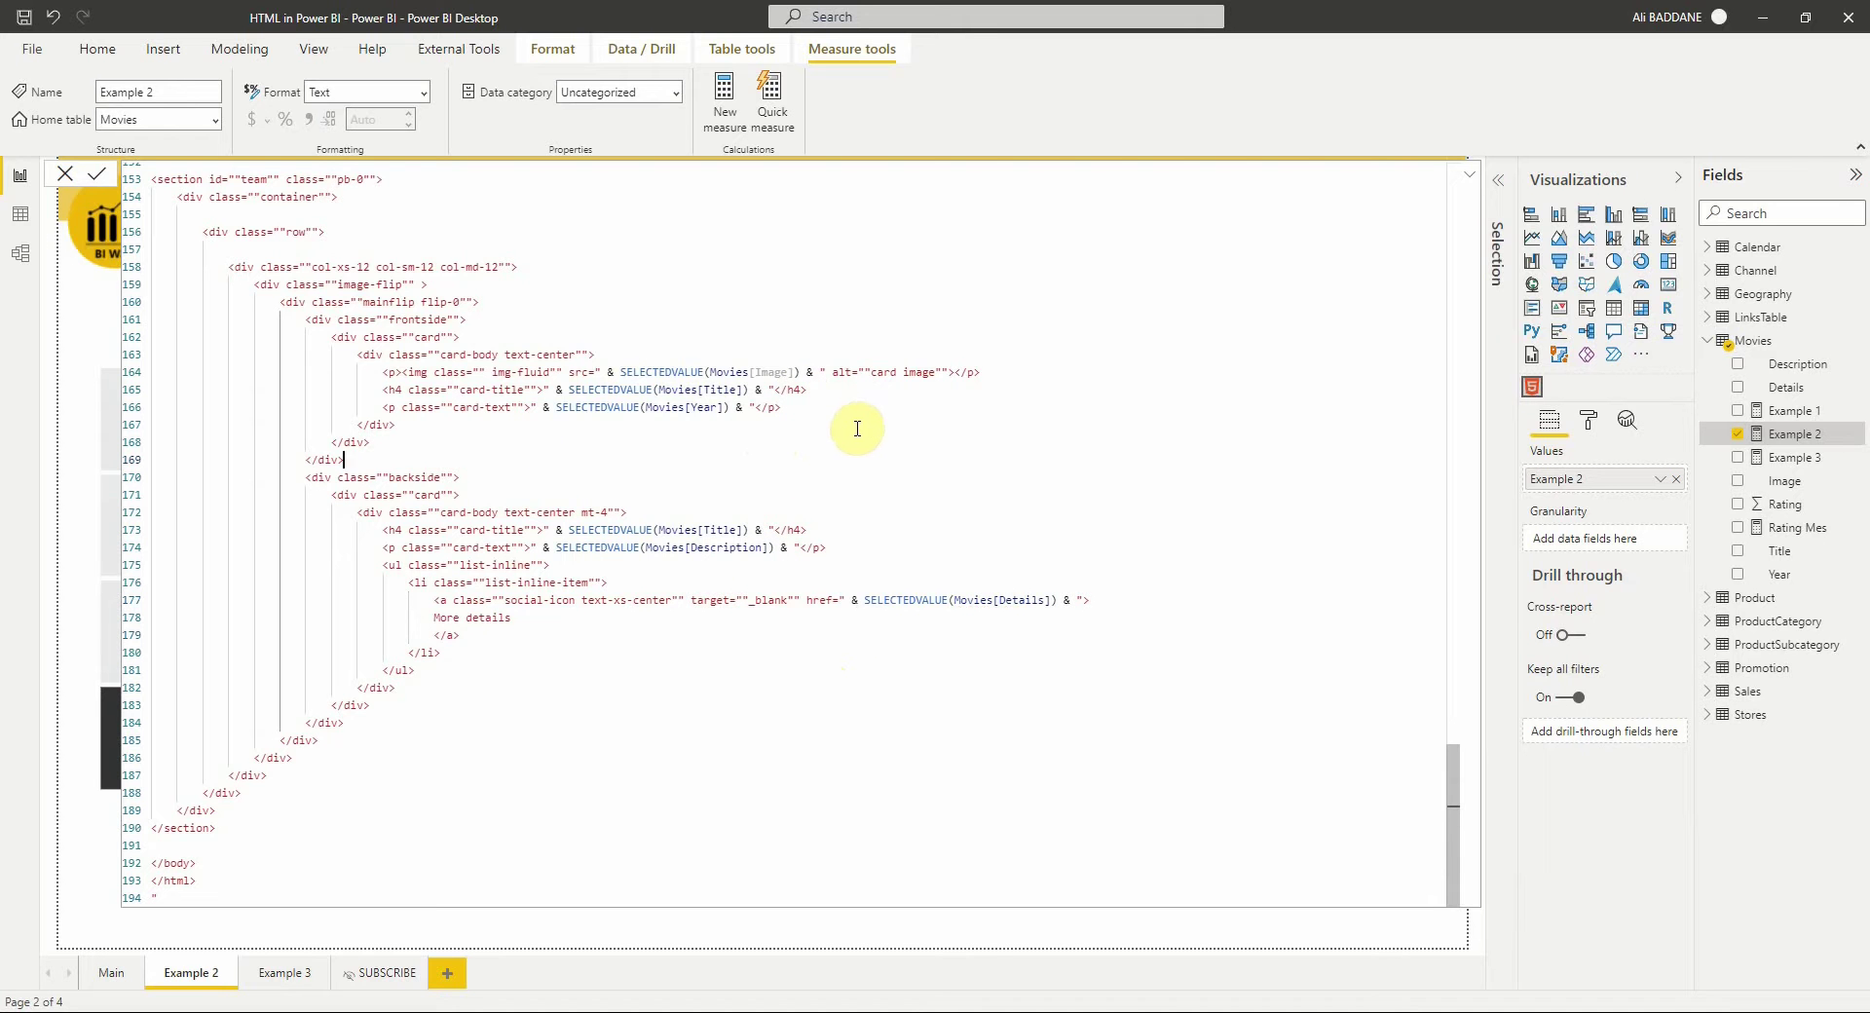
{"action": "left_click", "coordinate": [844, 669]}
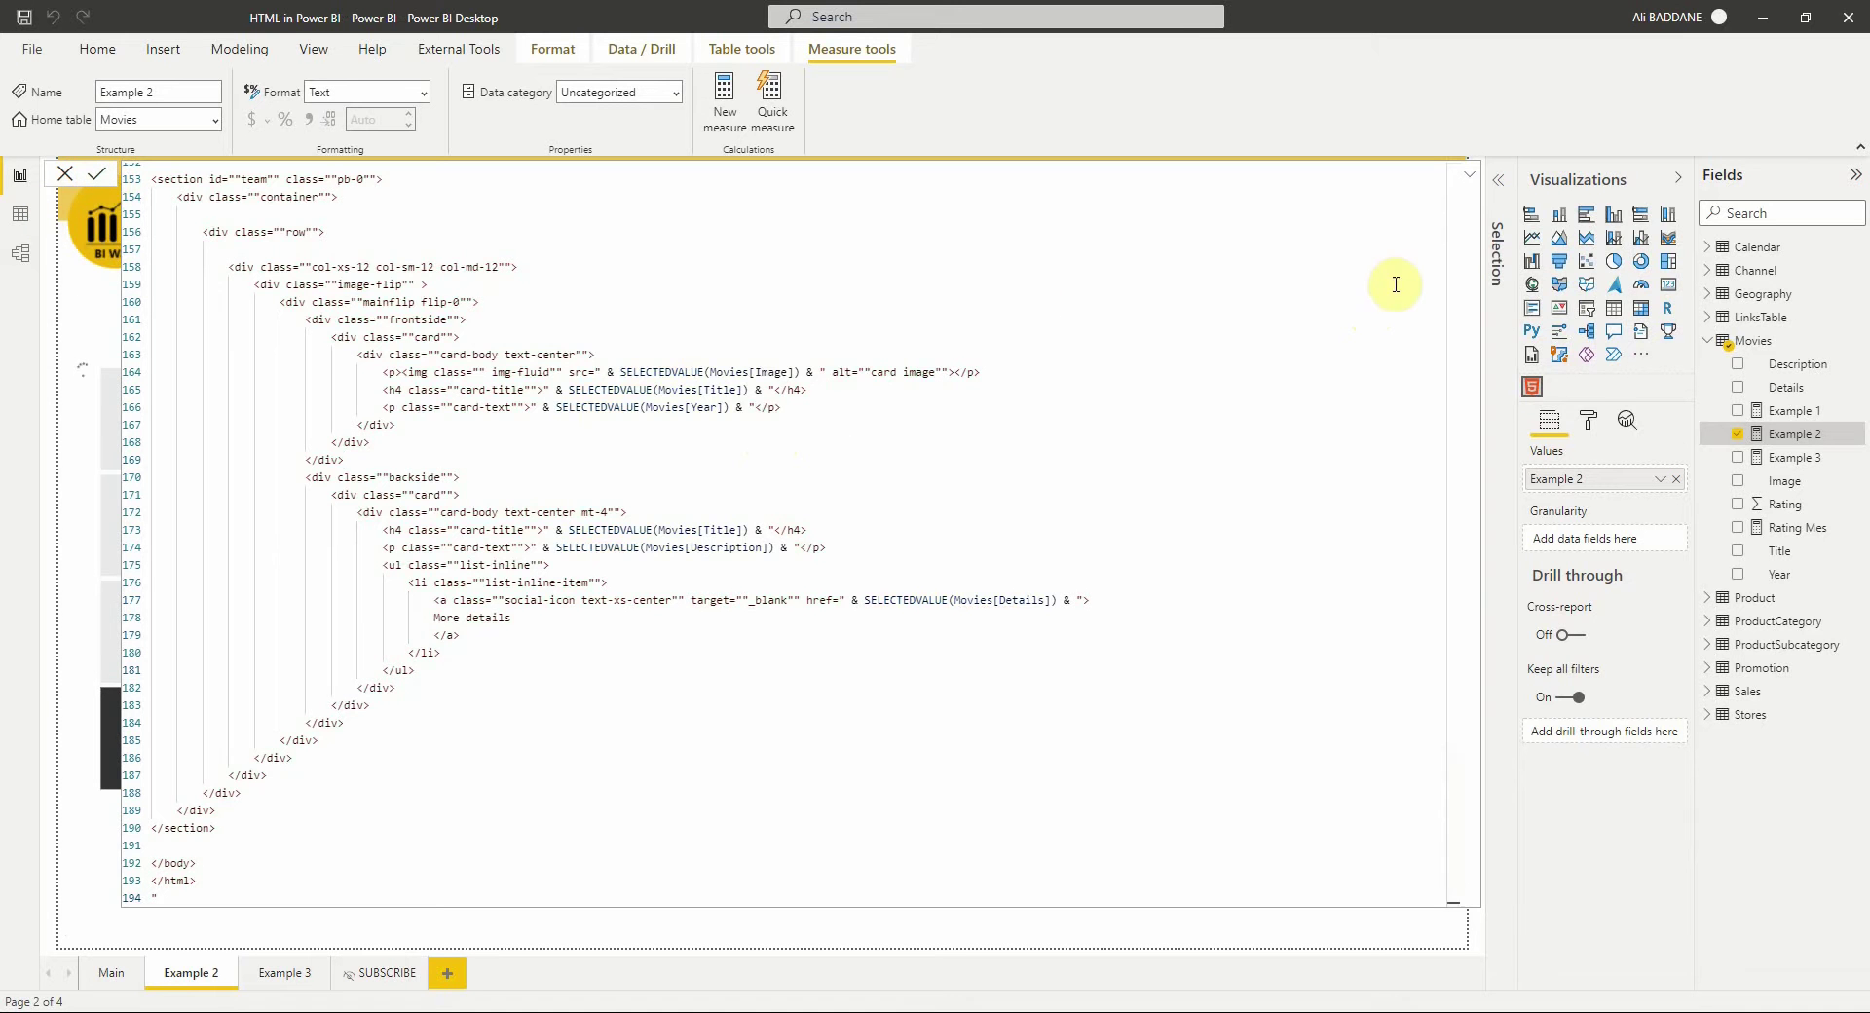
Step: Commit the measure and test the flip card with Shawshank Redemption, The Dark Knight, Inception and Angry Men
{"action": "left_click", "coordinate": [1467, 175]}
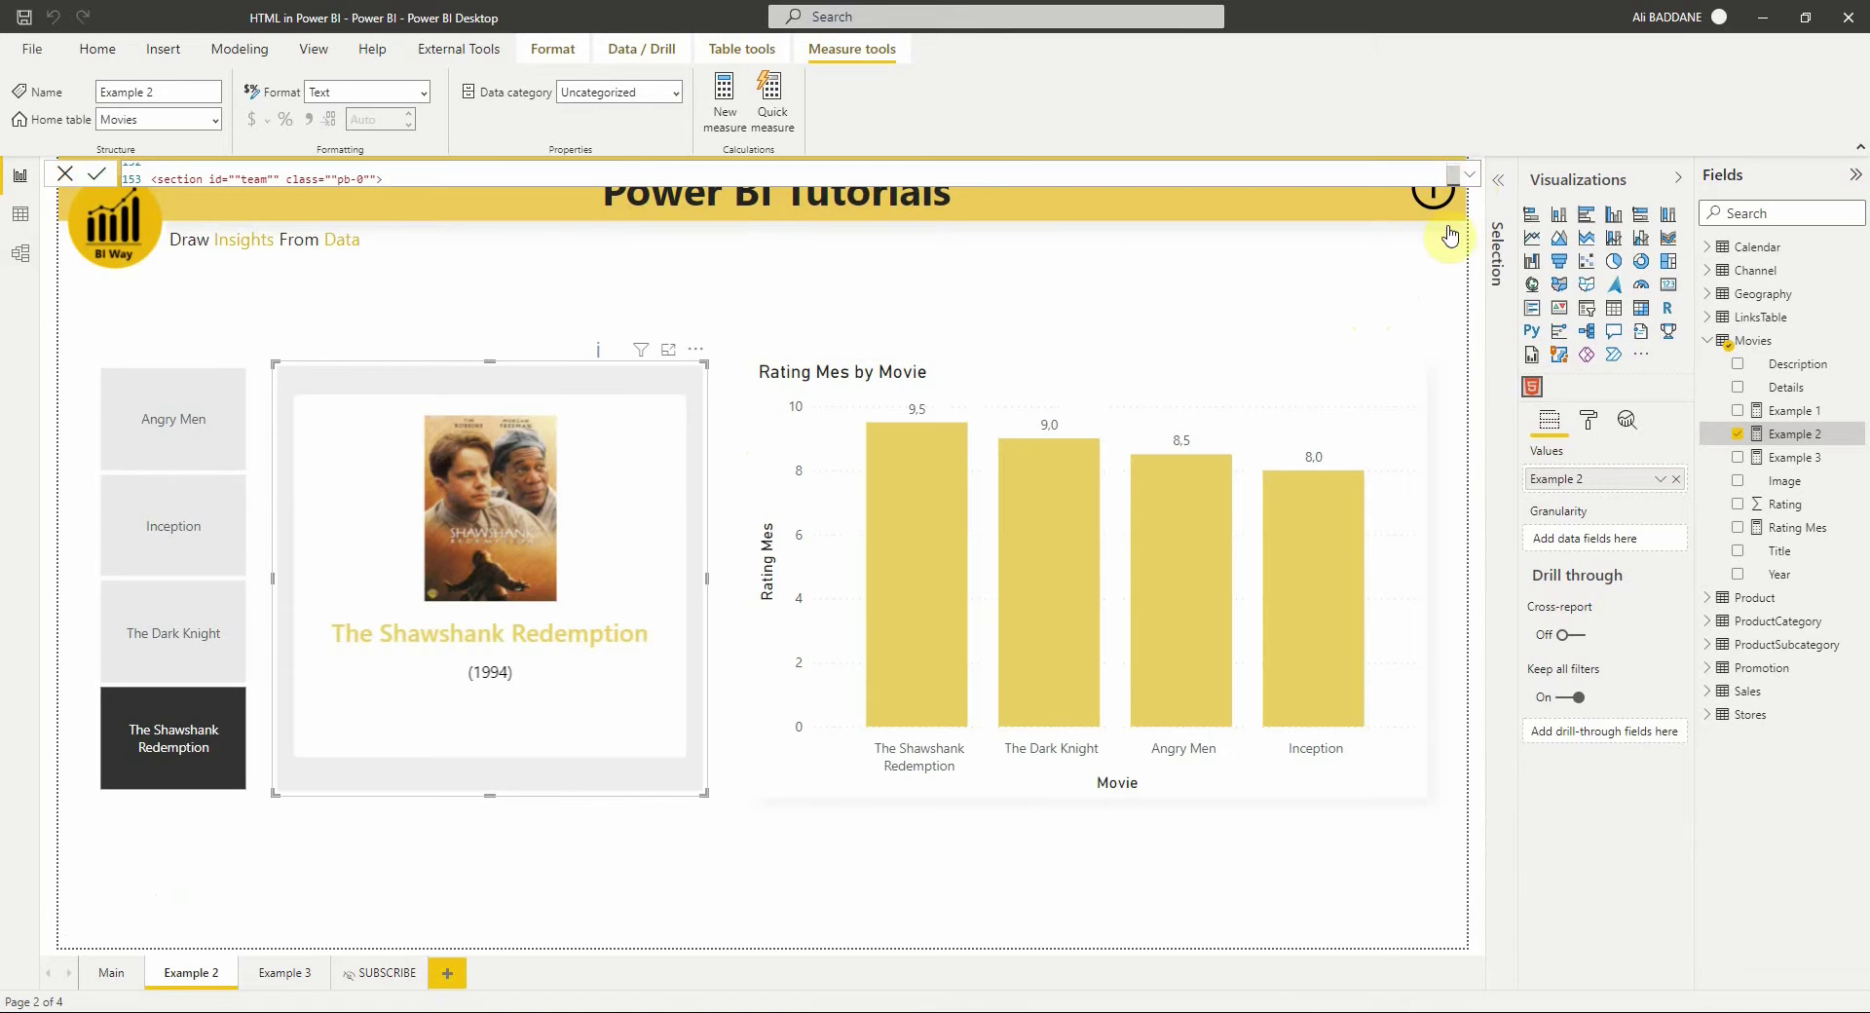
{"action": "left_click", "coordinate": [144, 745]}
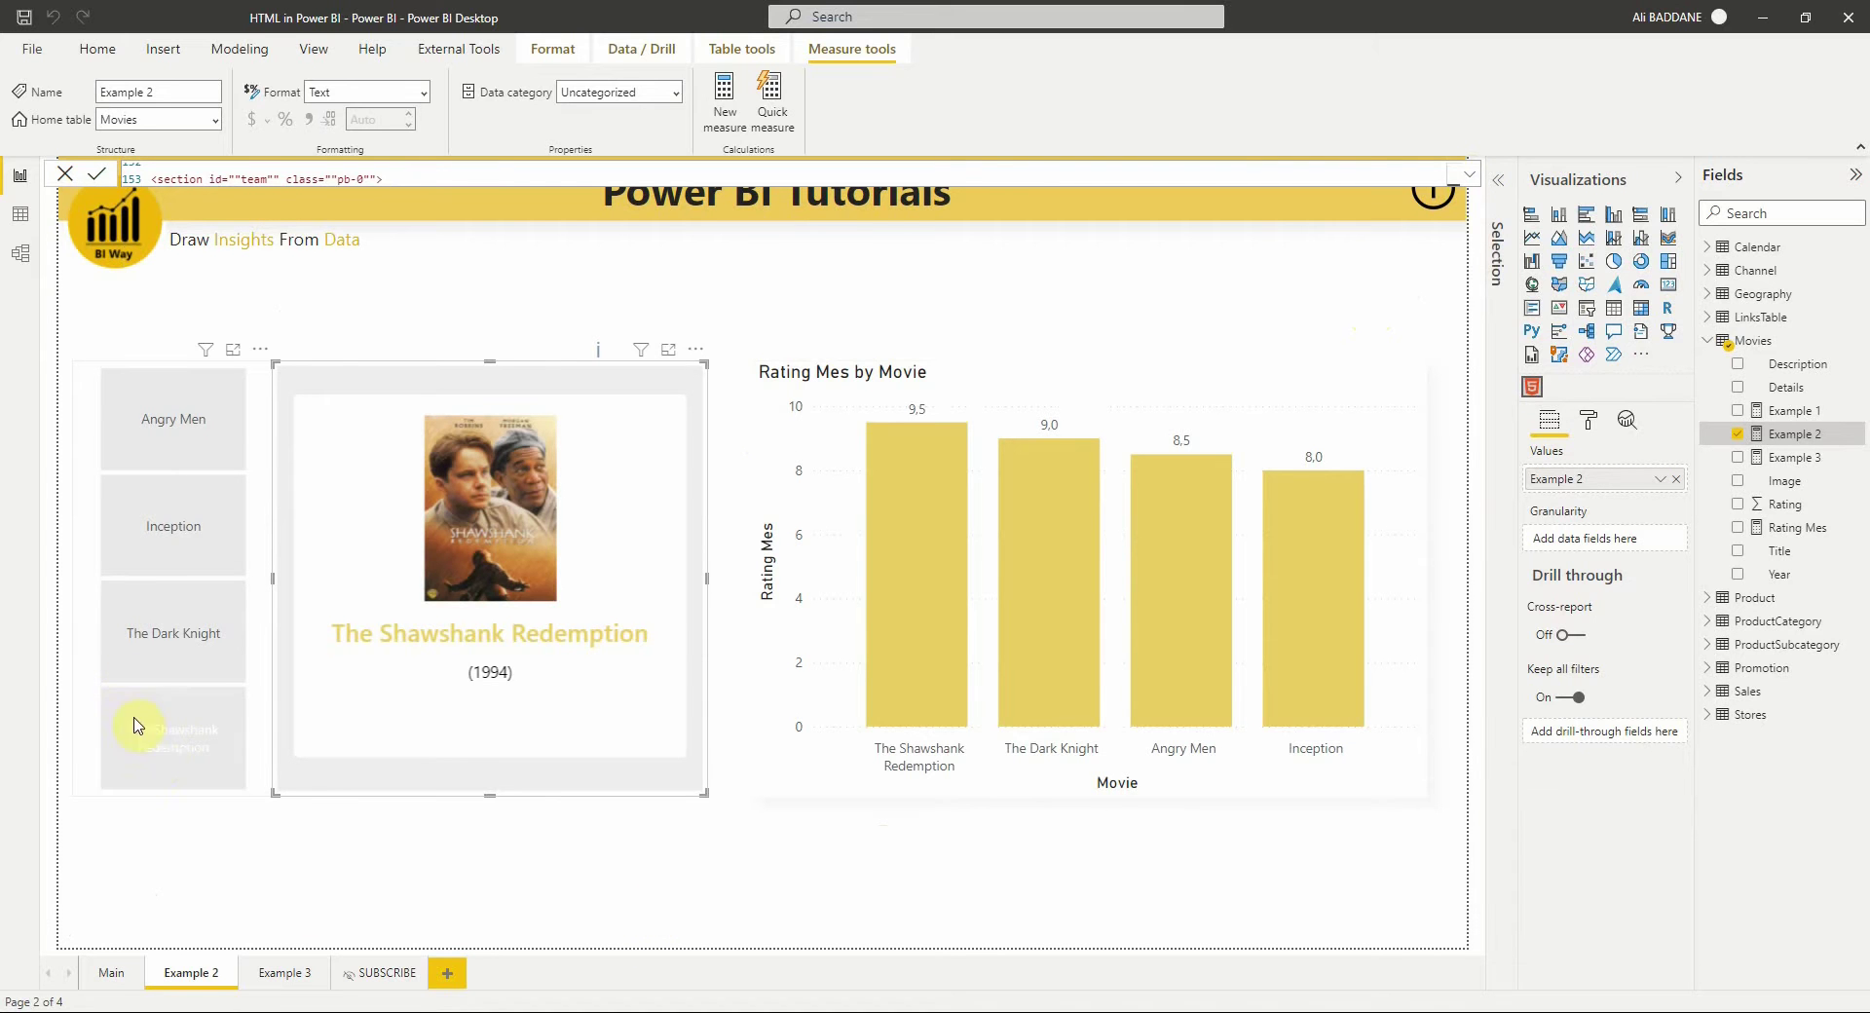
{"action": "left_click", "coordinate": [170, 784]}
{"action": "mouse_move", "coordinate": [484, 545]}
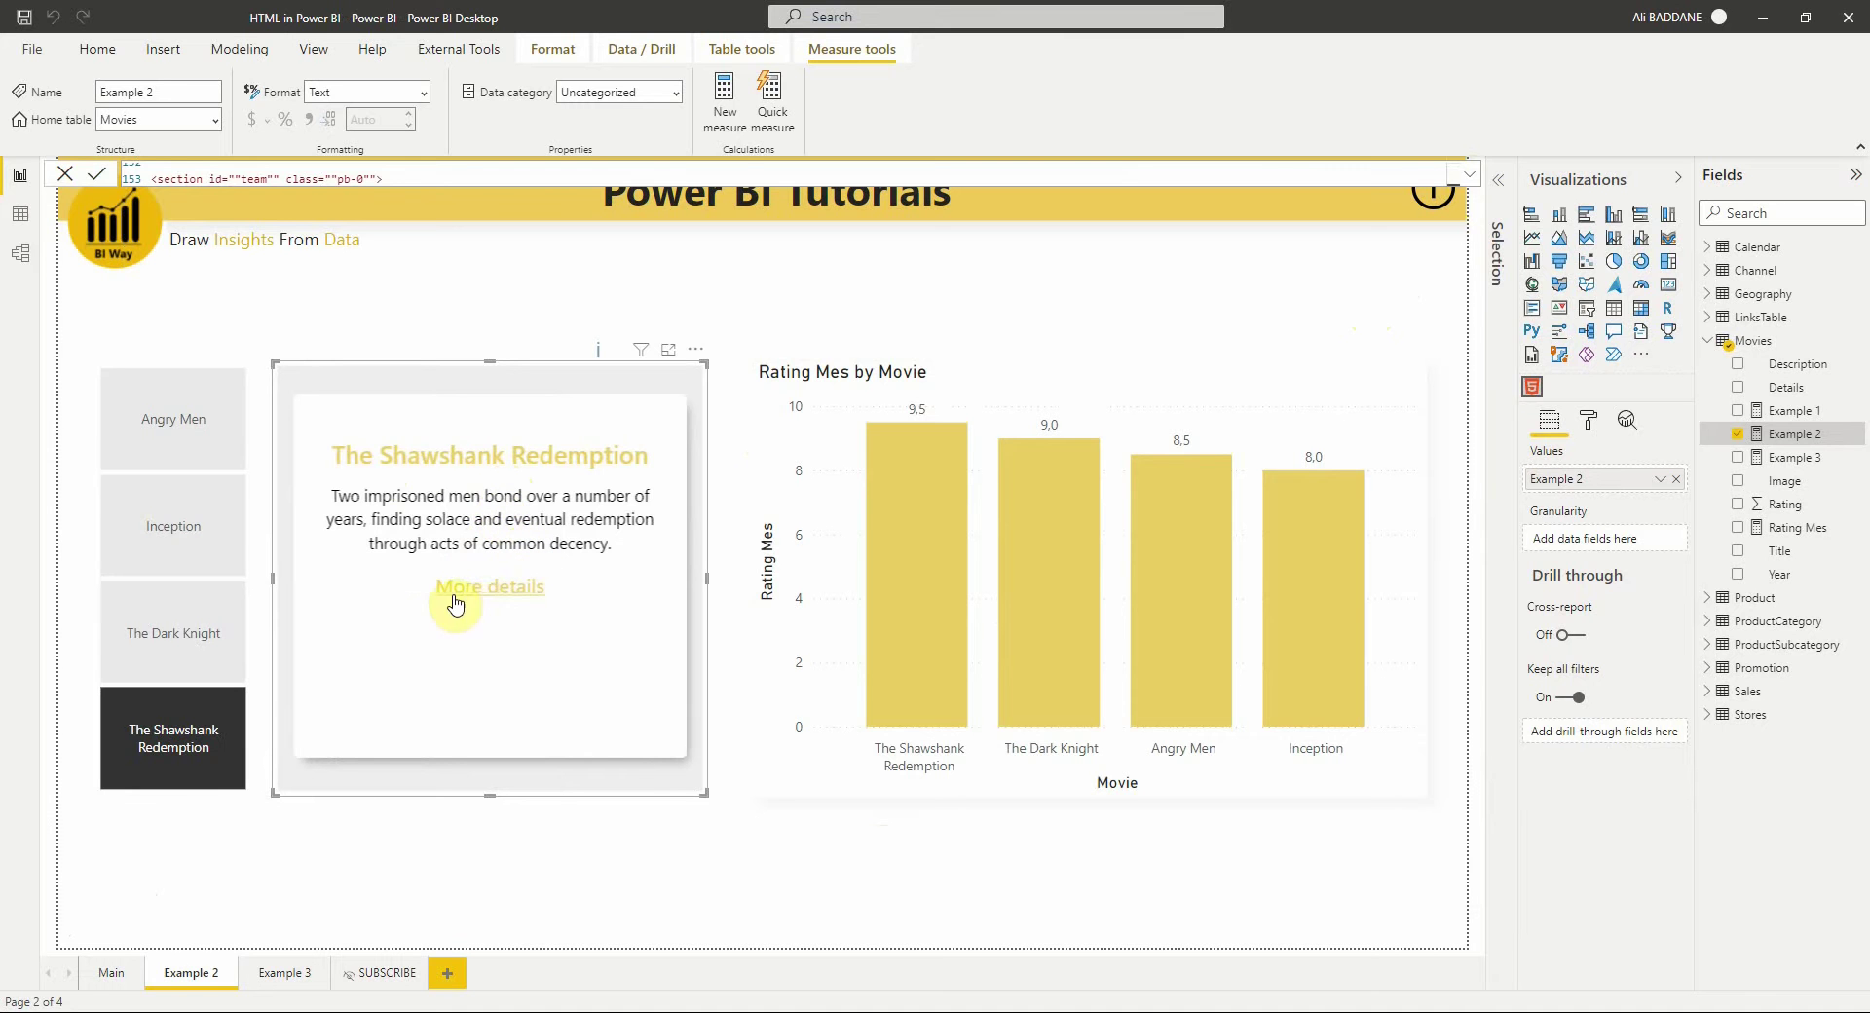
{"action": "left_click", "coordinate": [194, 633]}
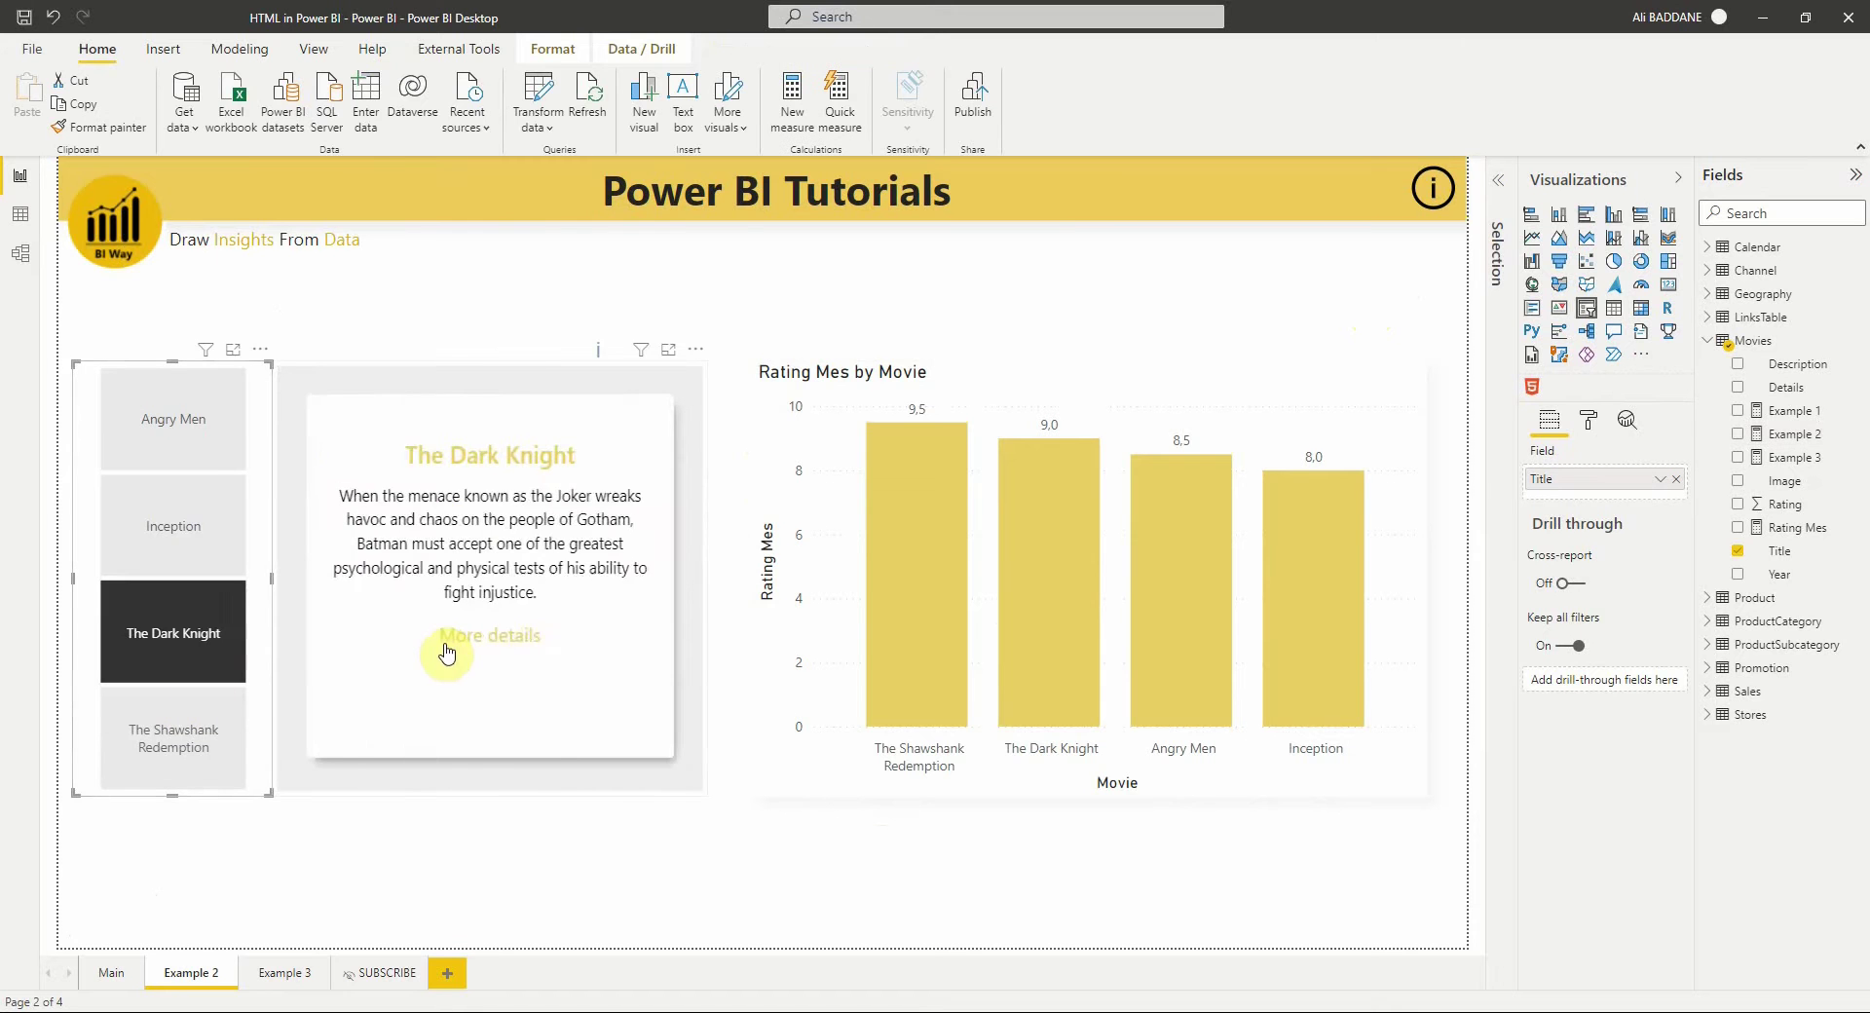
{"action": "left_click", "coordinate": [199, 549]}
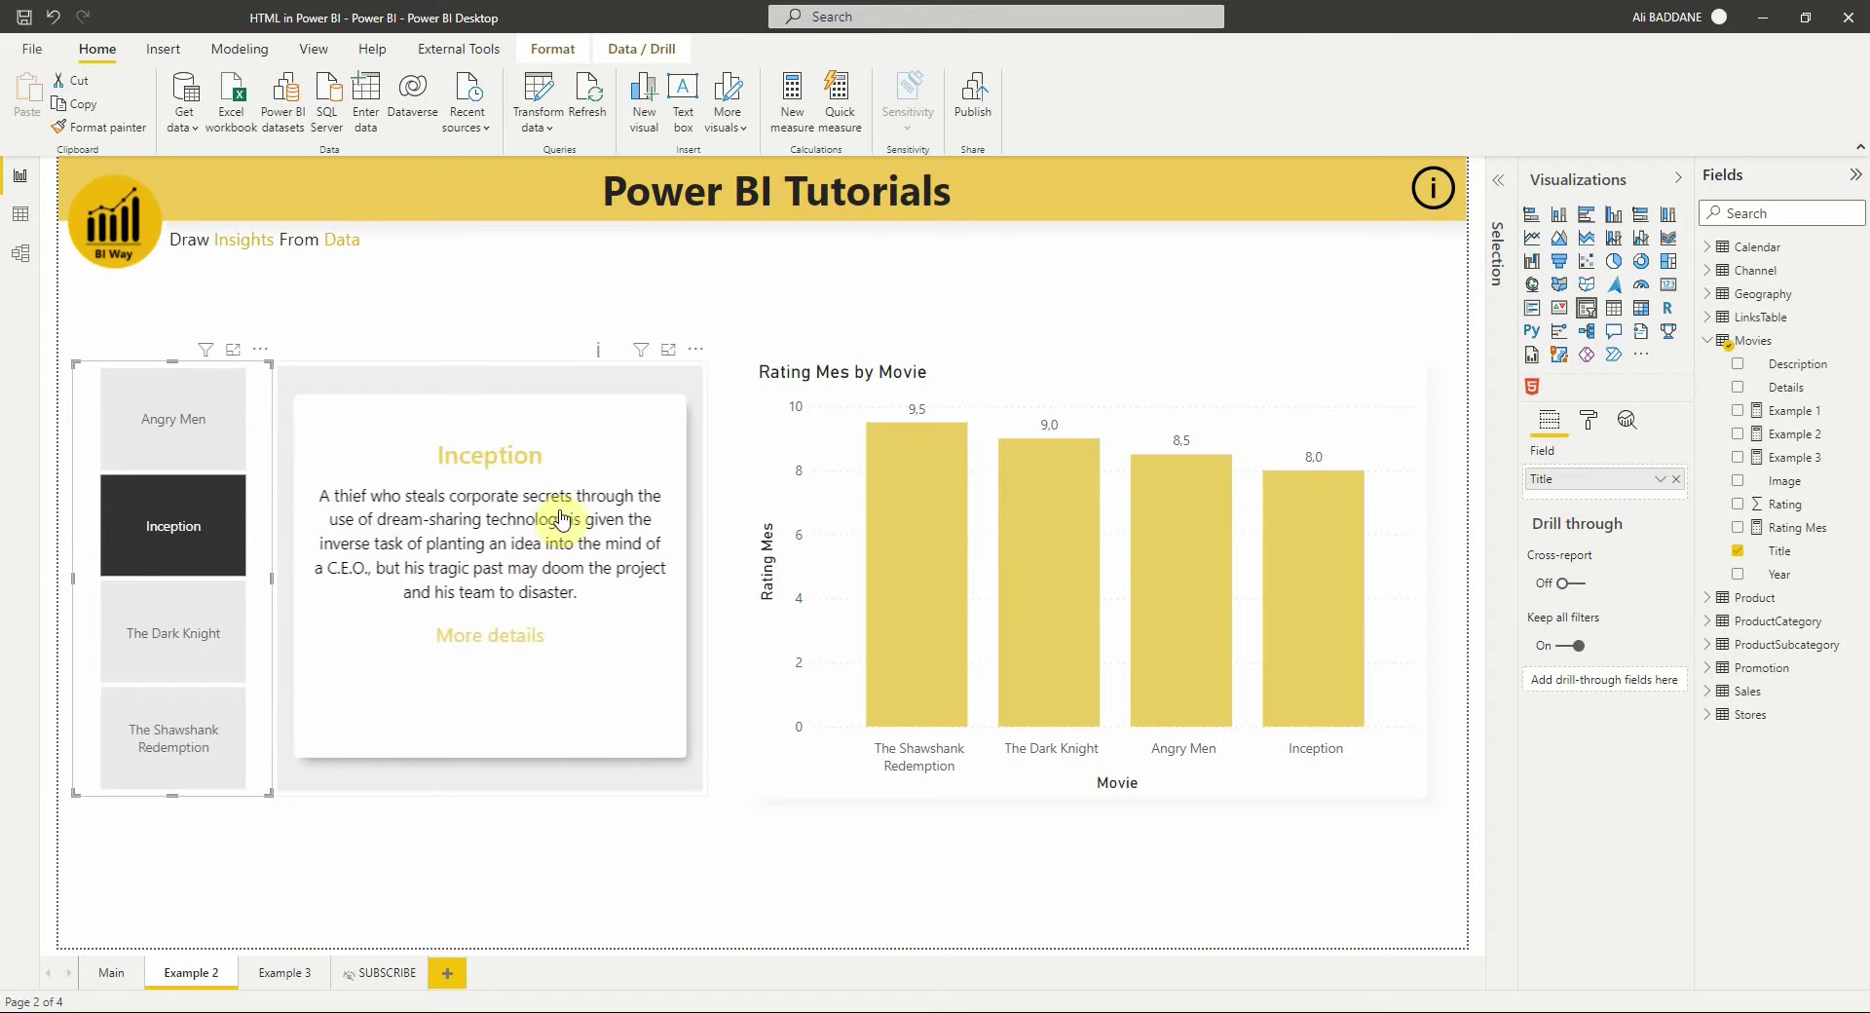
{"action": "left_click", "coordinate": [191, 438]}
{"action": "mouse_move", "coordinate": [438, 588]}
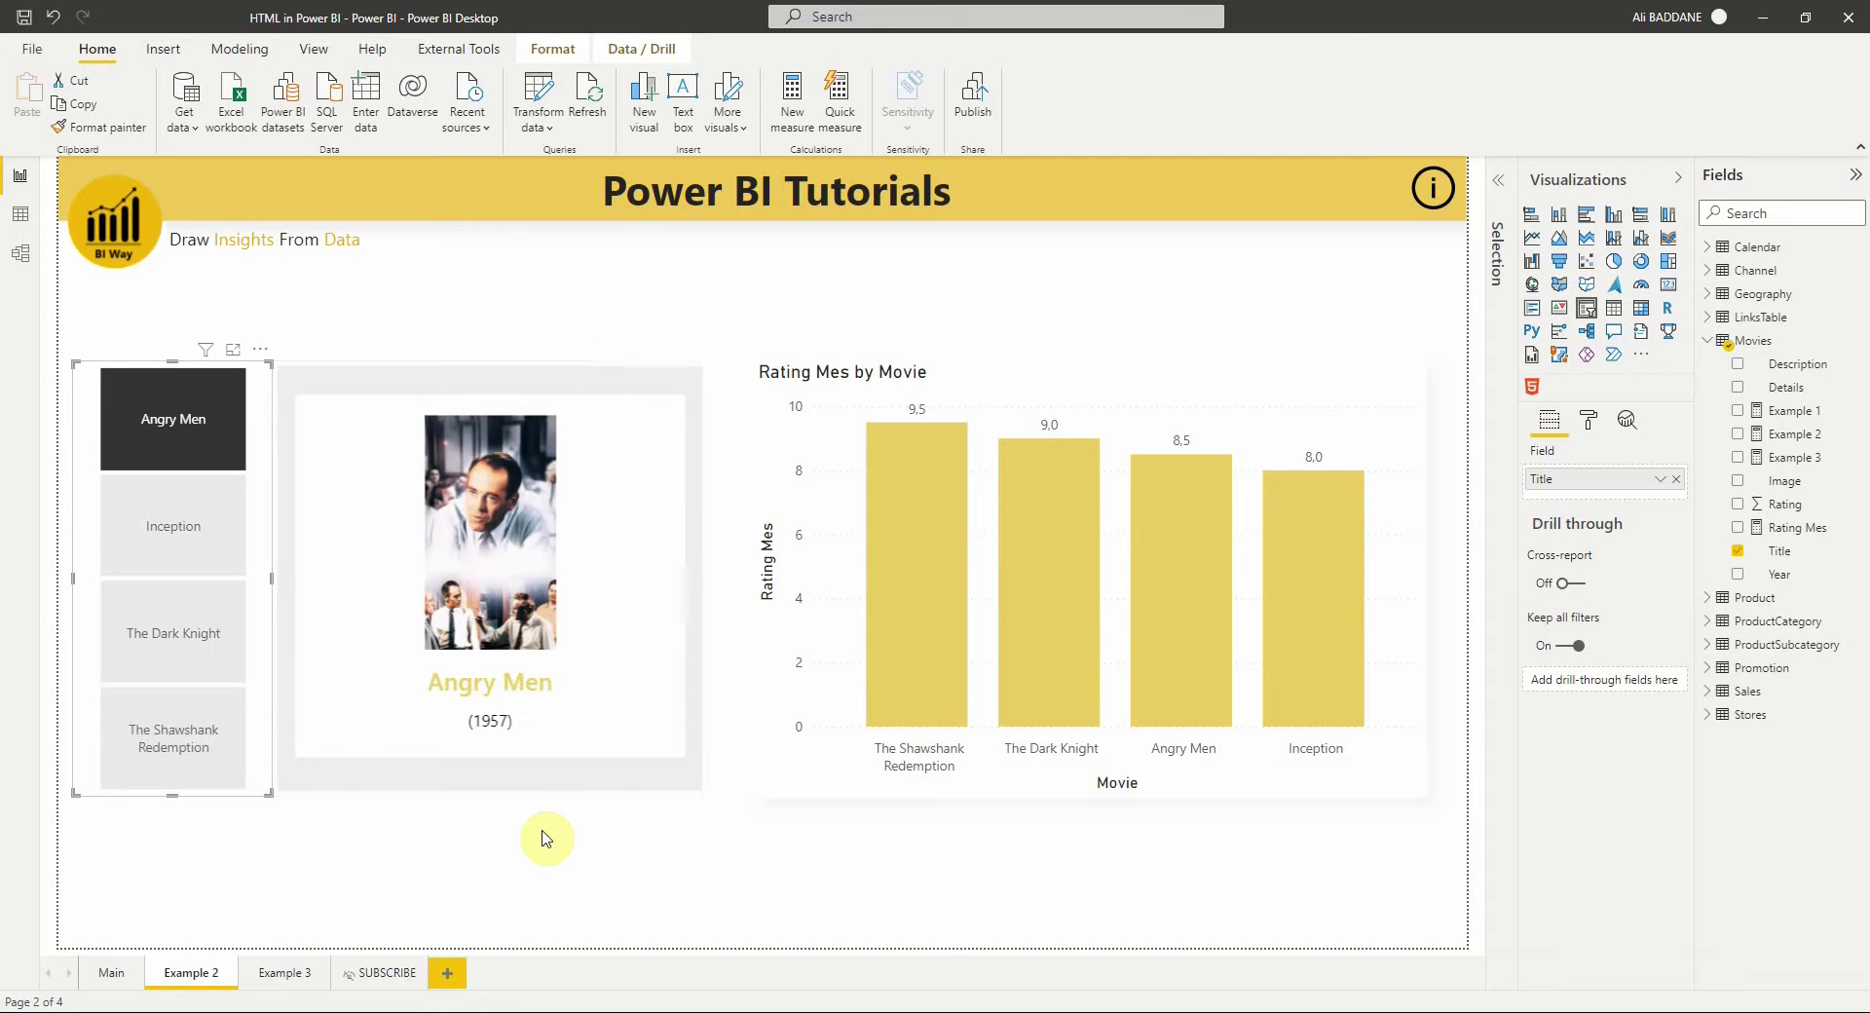
{"action": "left_click", "coordinate": [583, 794]}
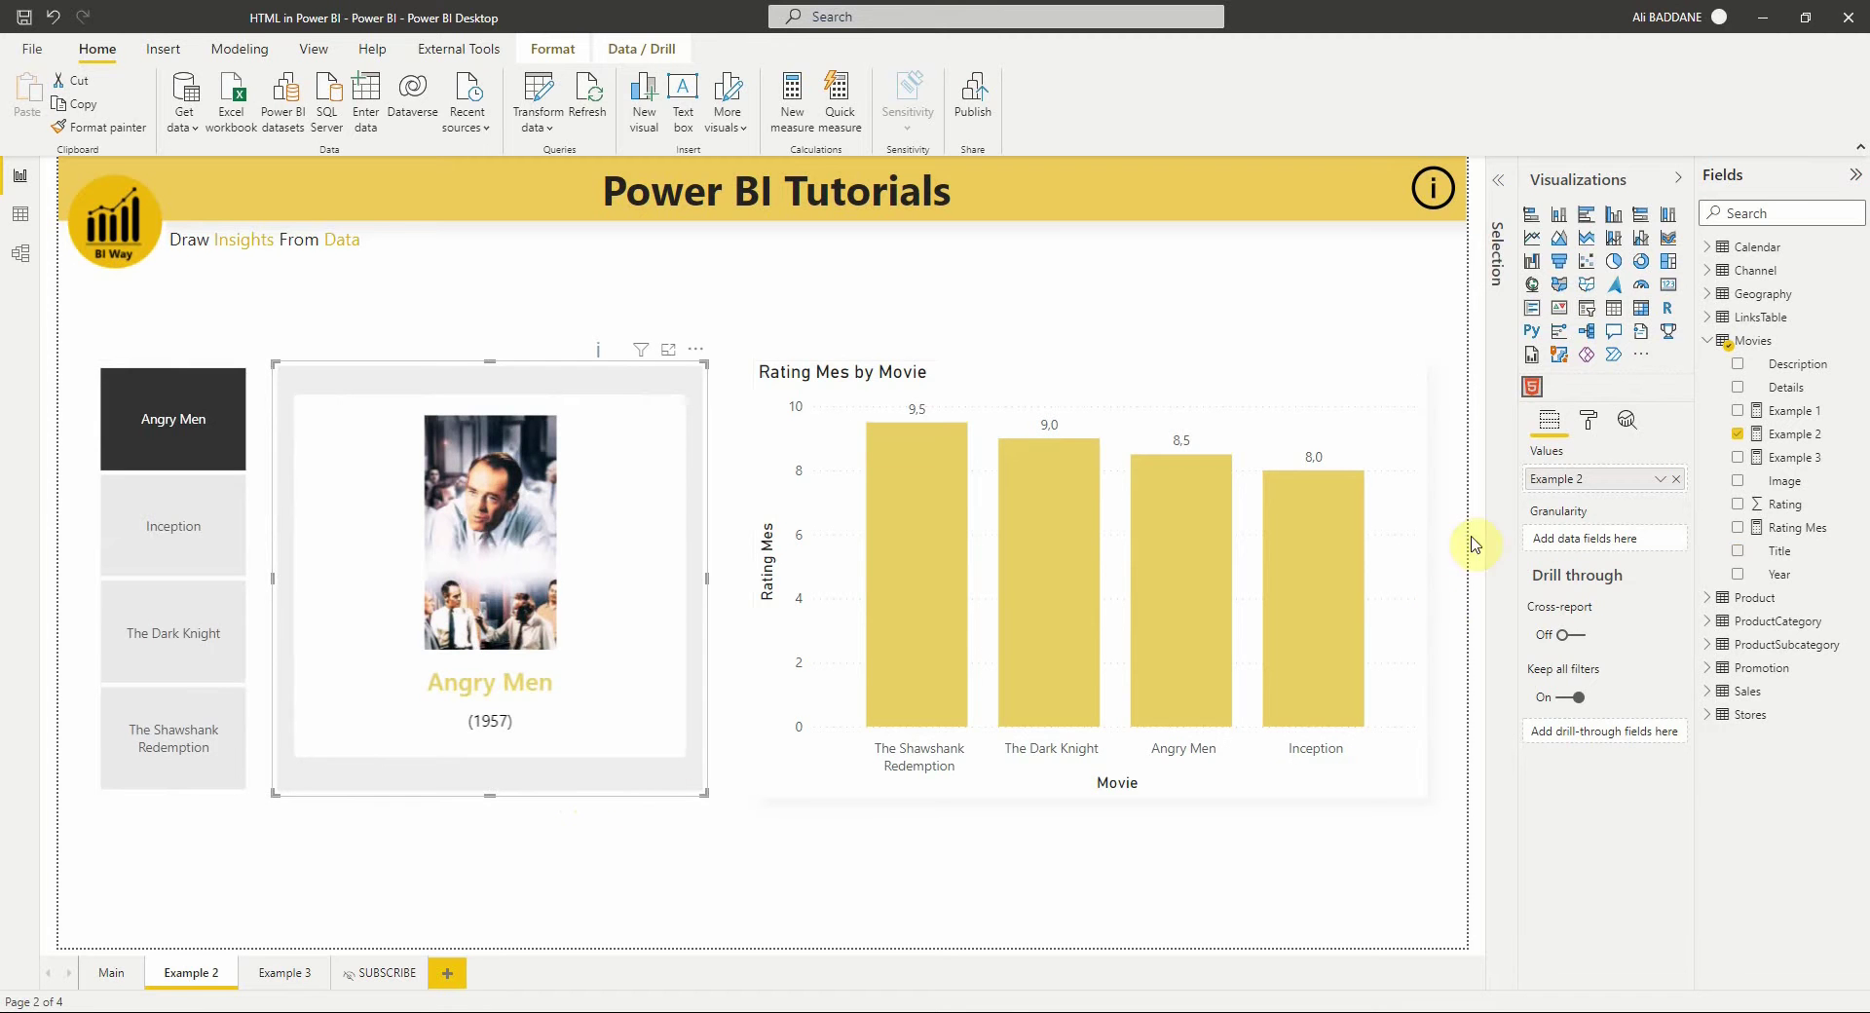
Step: In the card's Content Formatting, allow opening URLs and test the More details link, cancelling the browser prompt
{"action": "left_click", "coordinate": [1591, 421]}
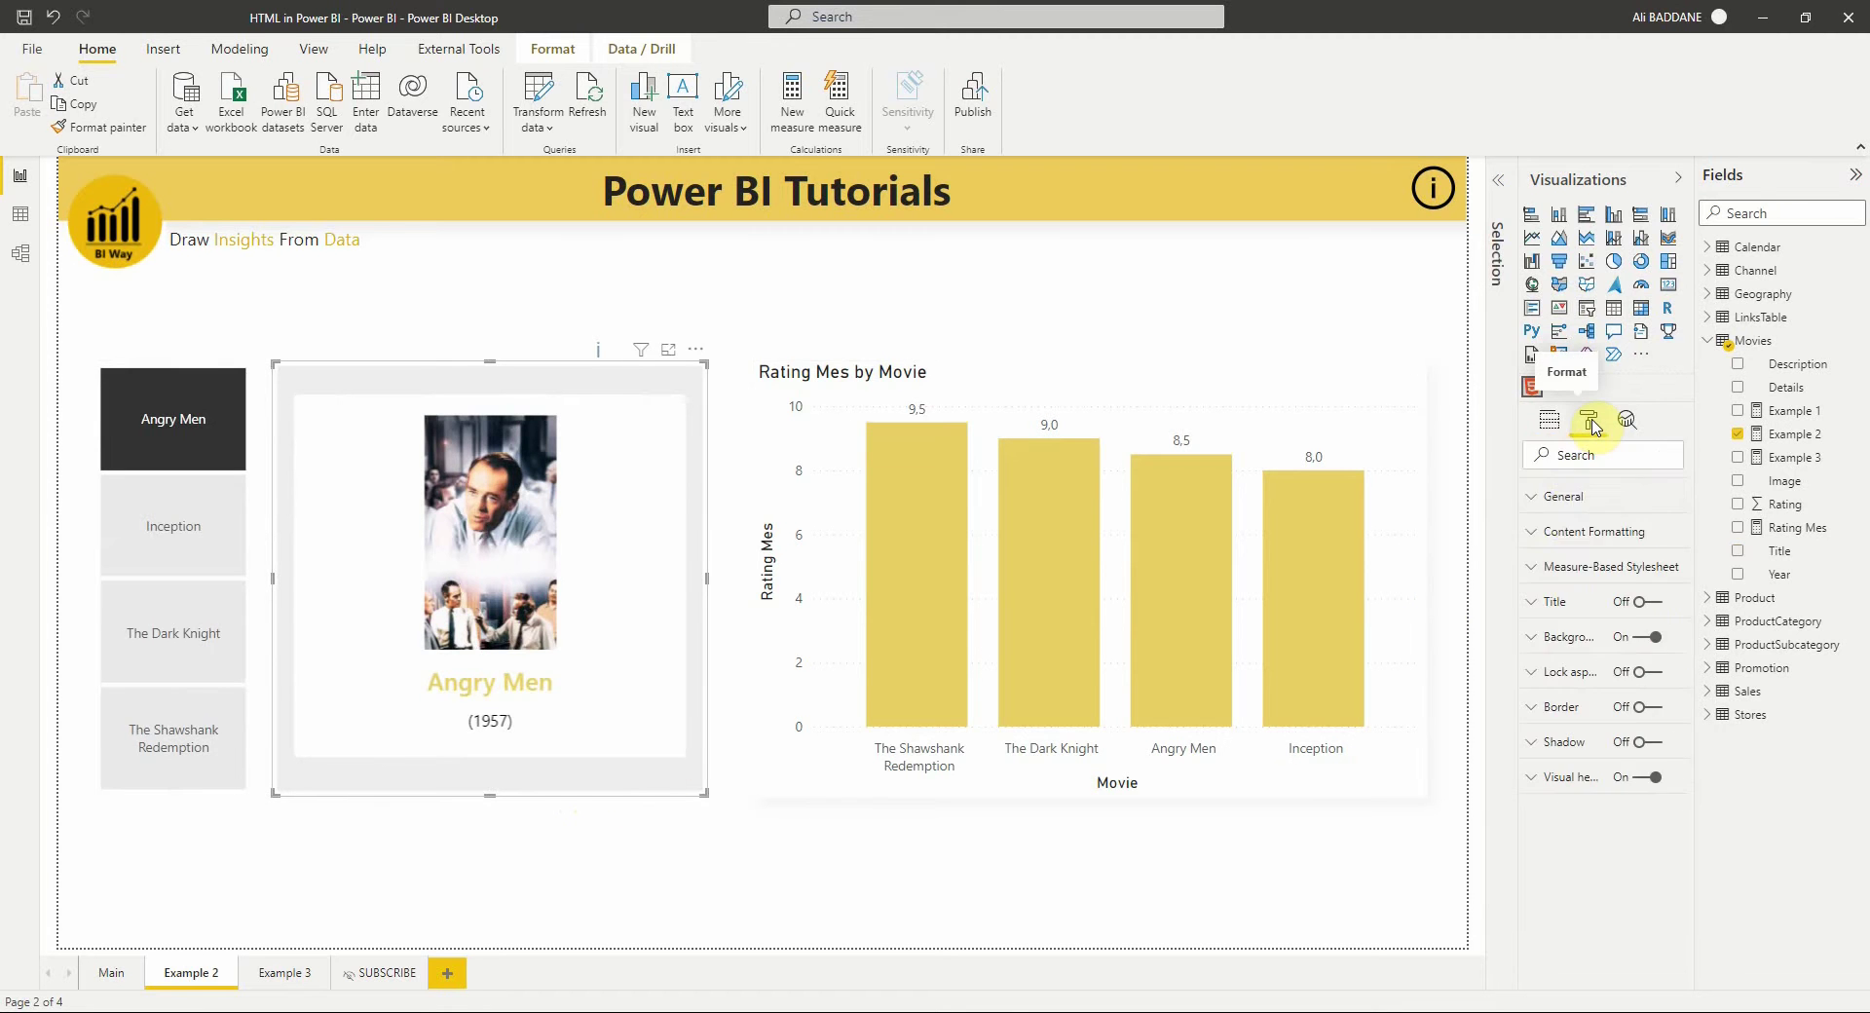
{"action": "left_click", "coordinate": [1562, 535]}
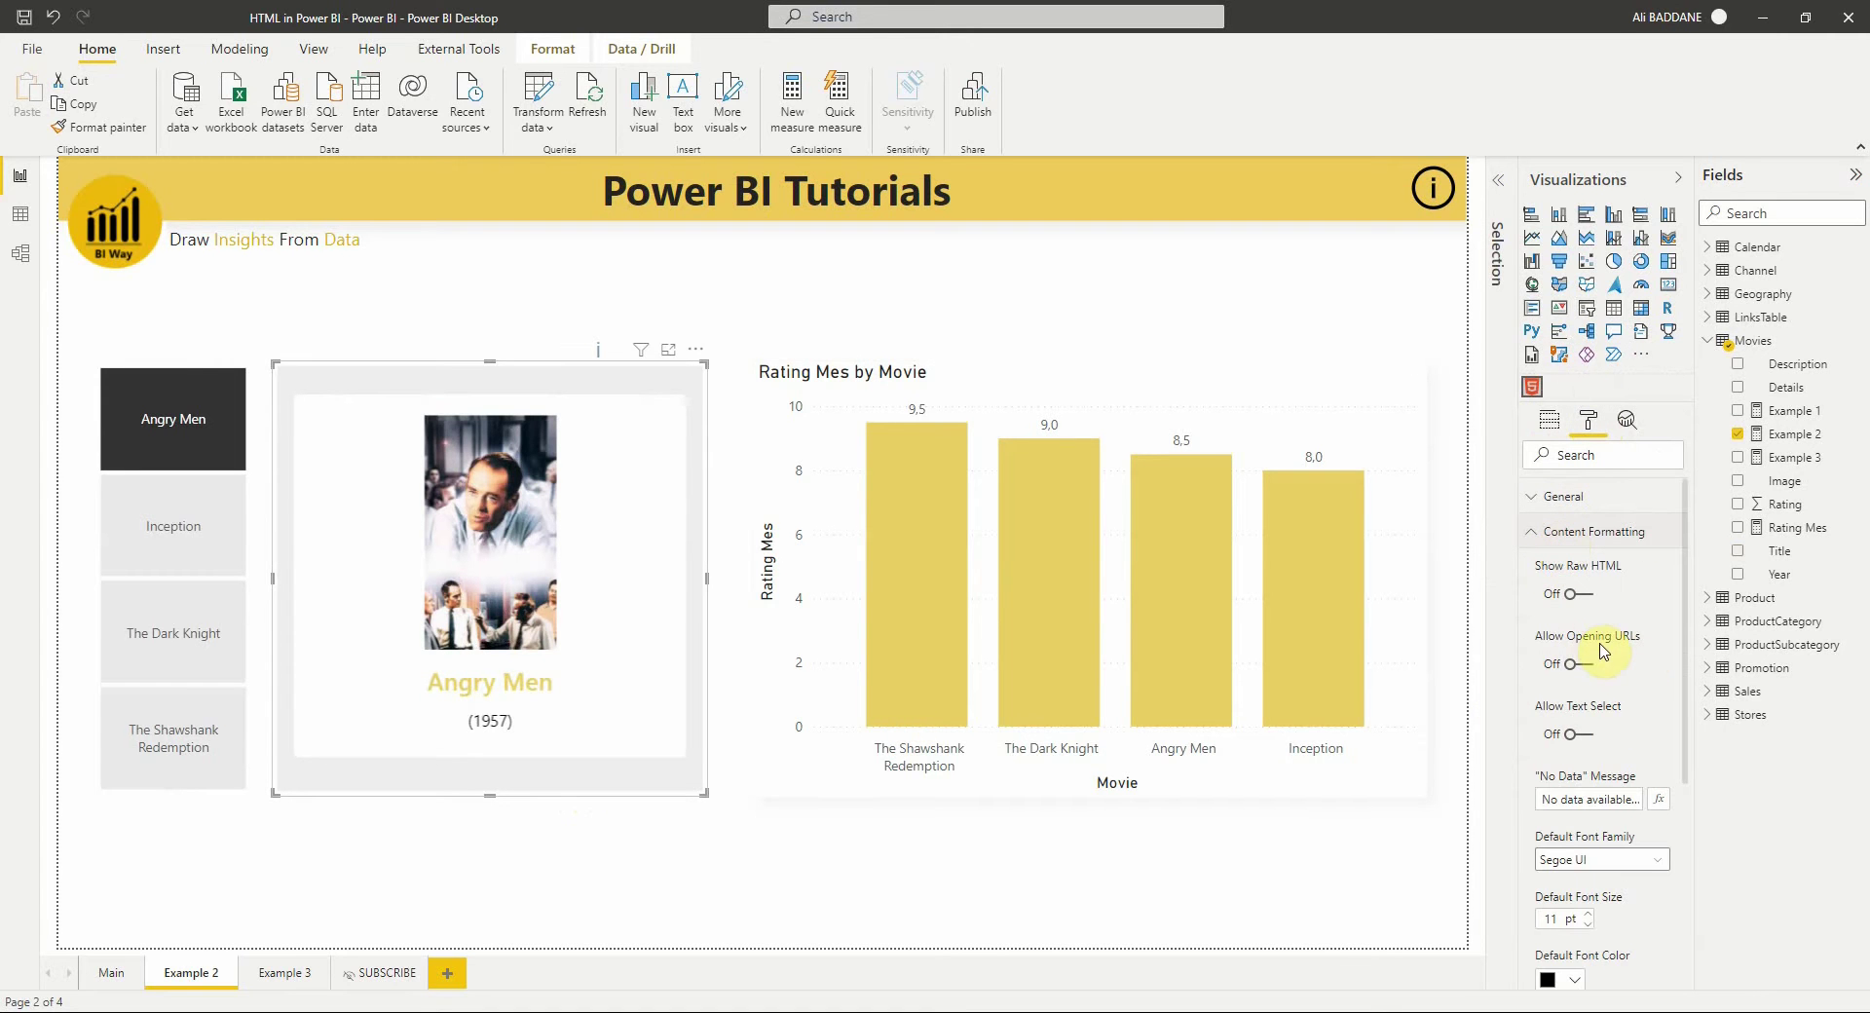
{"action": "mouse_move", "coordinate": [632, 650]}
{"action": "mouse_move", "coordinate": [429, 655]}
{"action": "left_click", "coordinate": [492, 614]}
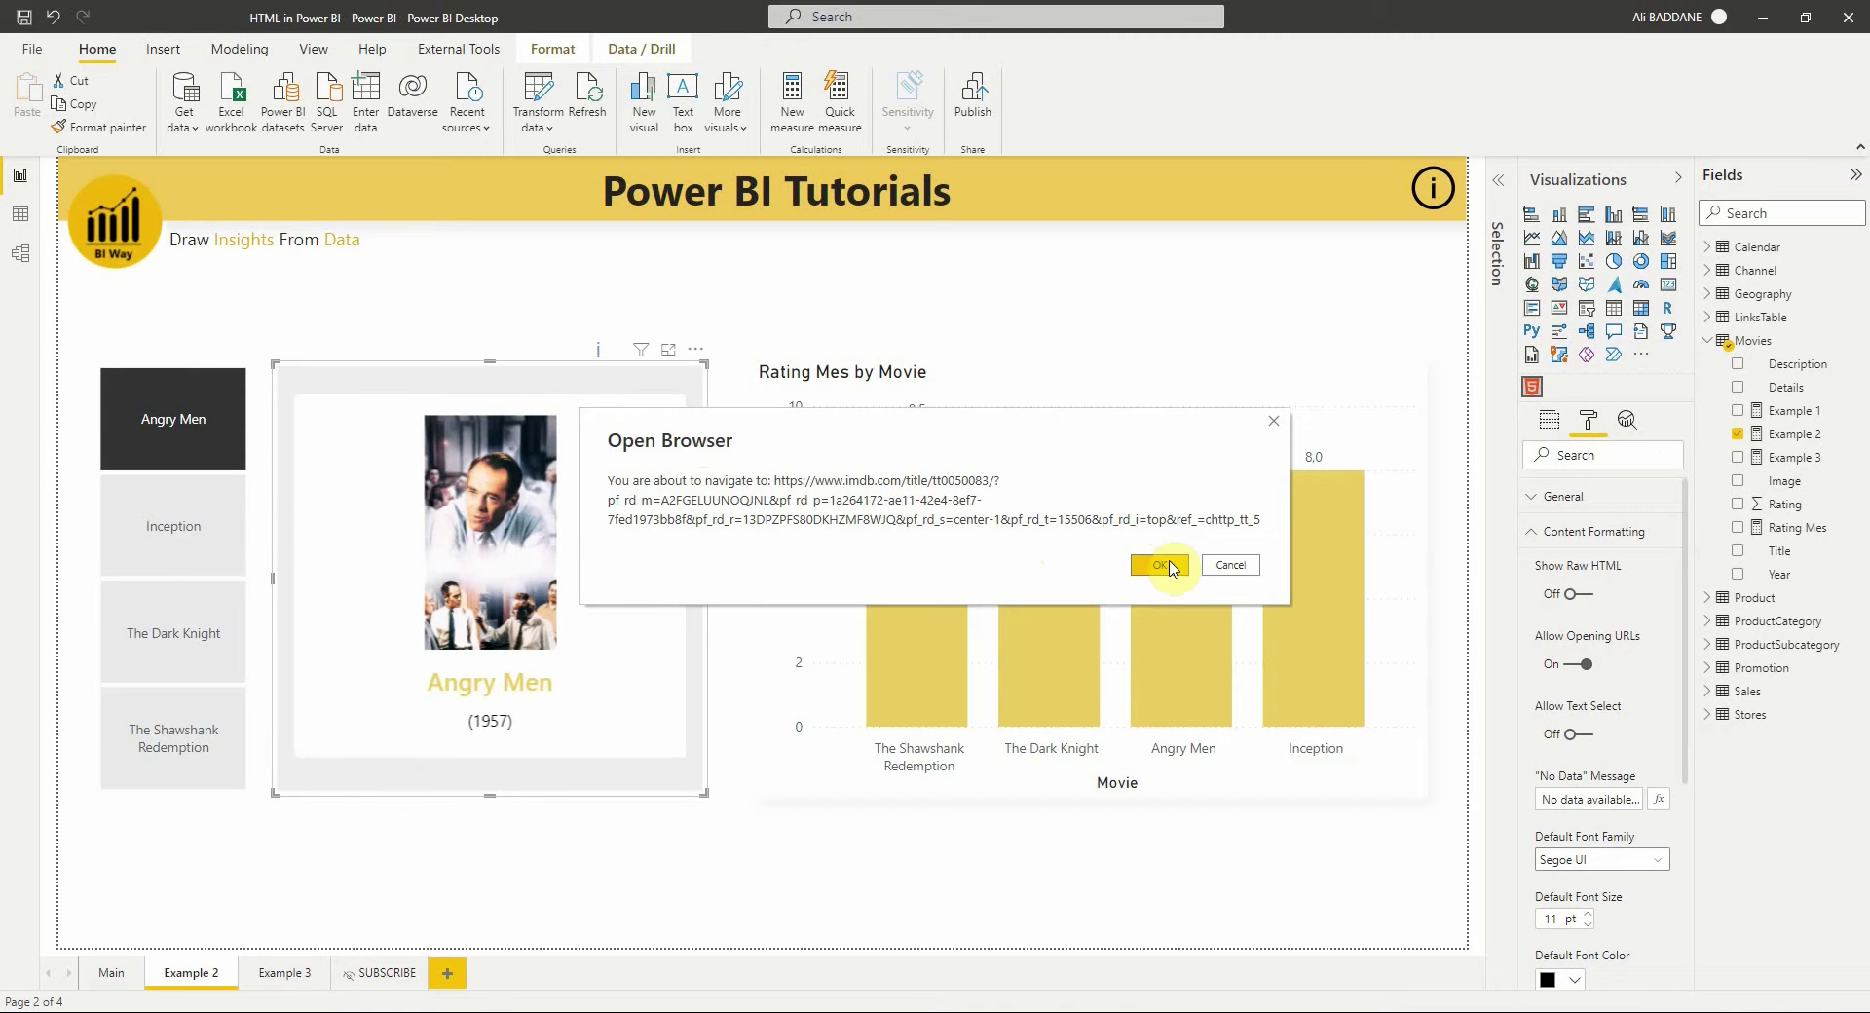
{"action": "left_click", "coordinate": [1230, 565]}
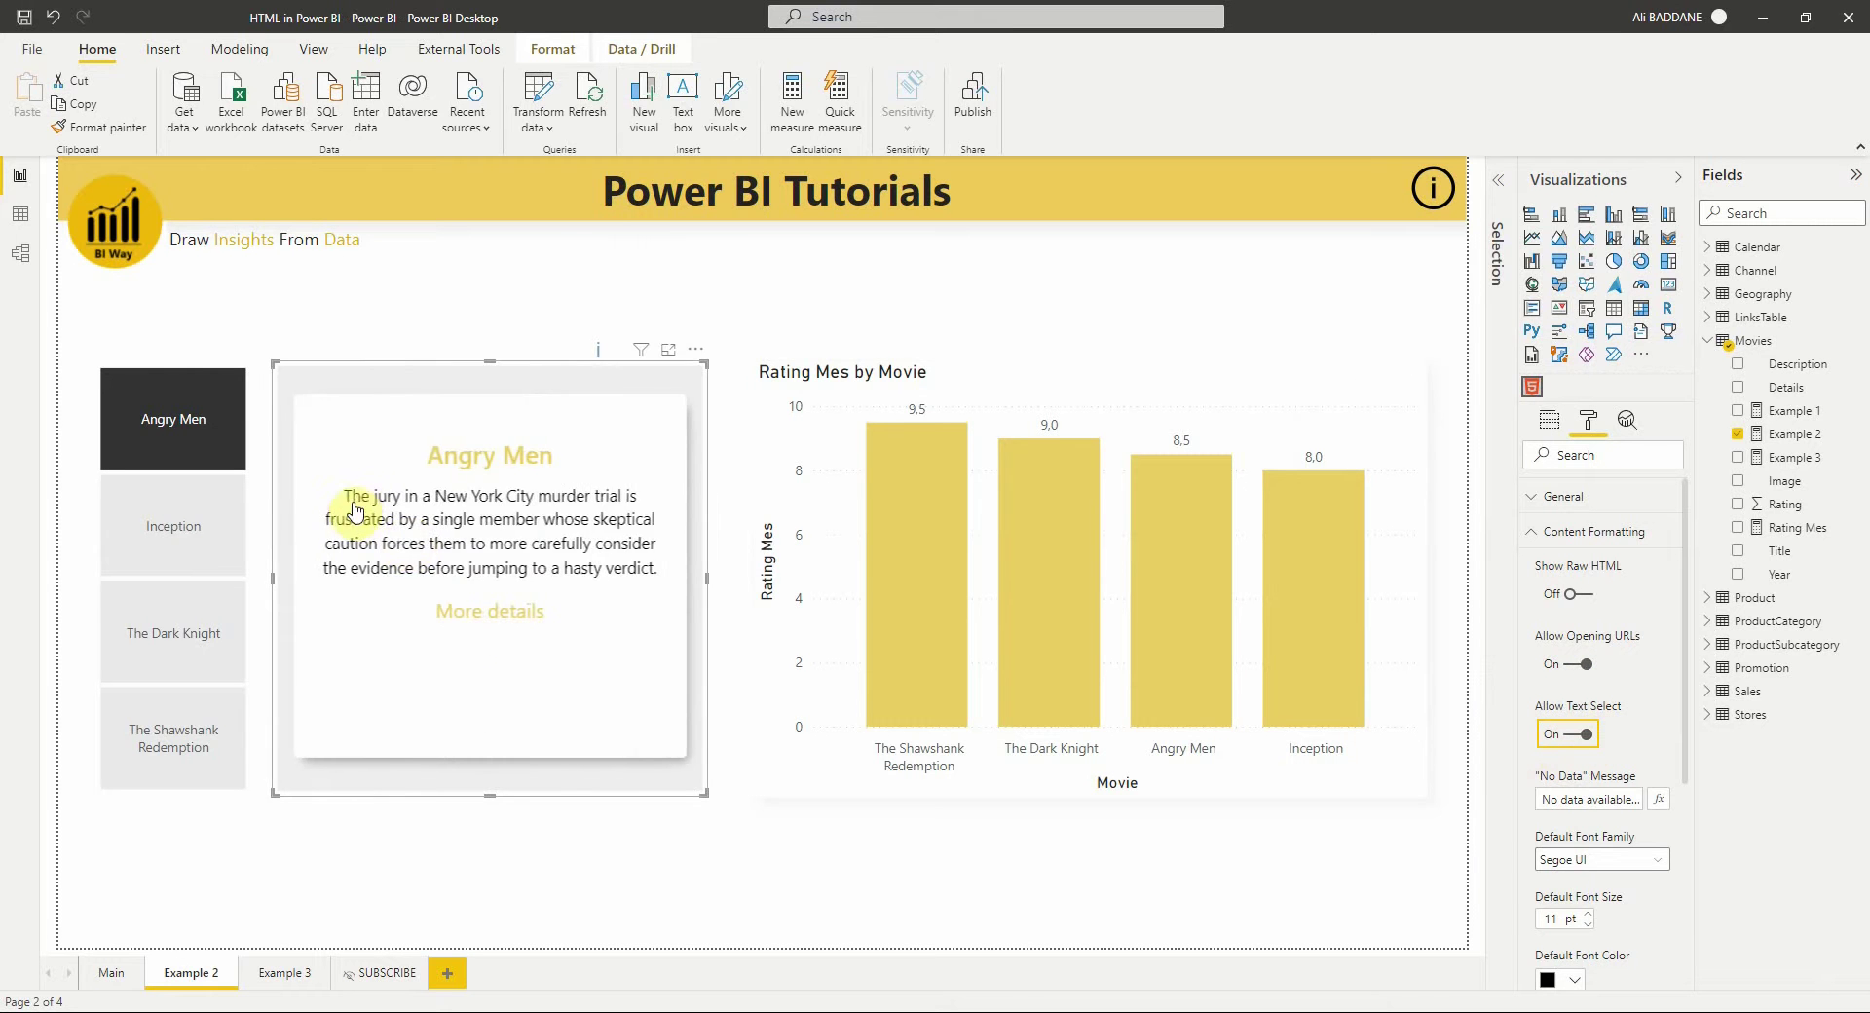
Step: Check text selection on the description stays disabled, then collapse the formatting options and deselect the card
{"action": "left_click_drag", "start_coordinate": [346, 500], "coordinate": [530, 576]}
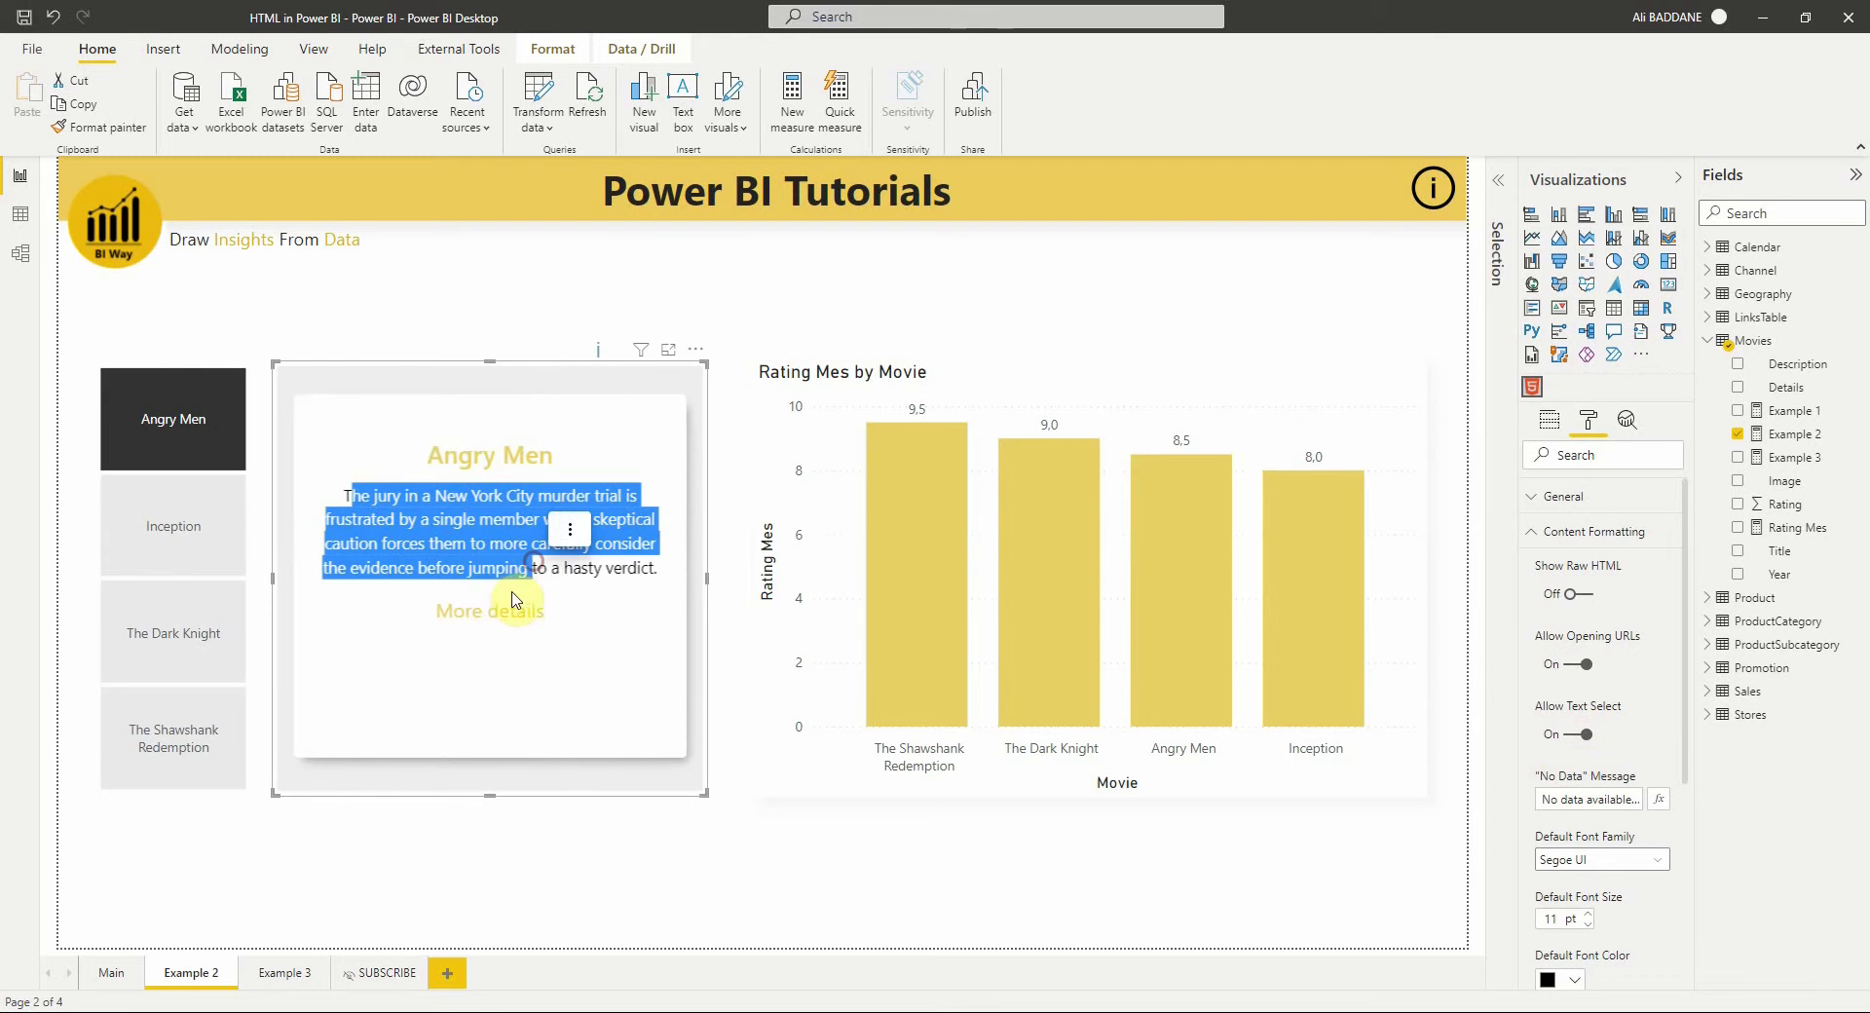
{"action": "left_click", "coordinate": [569, 531]}
{"action": "left_click", "coordinate": [573, 528]}
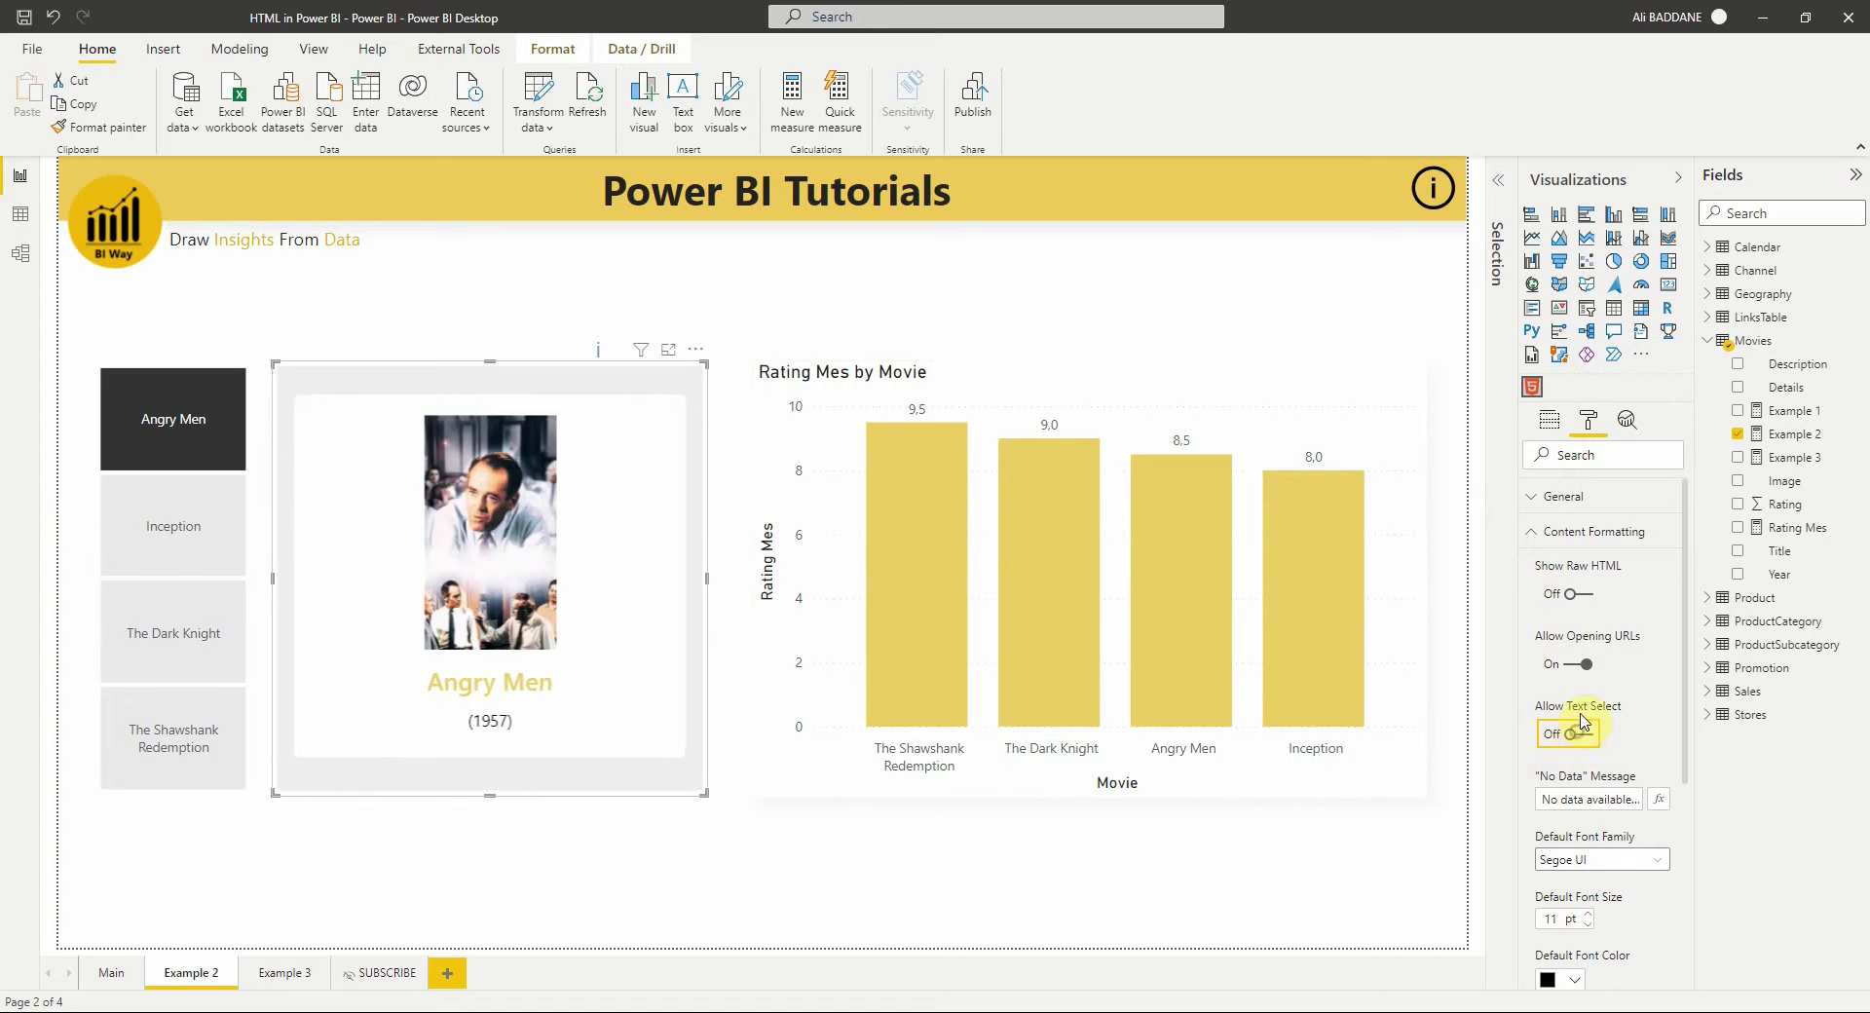
{"action": "mouse_move", "coordinate": [647, 589]}
{"action": "left_click", "coordinate": [1539, 534]}
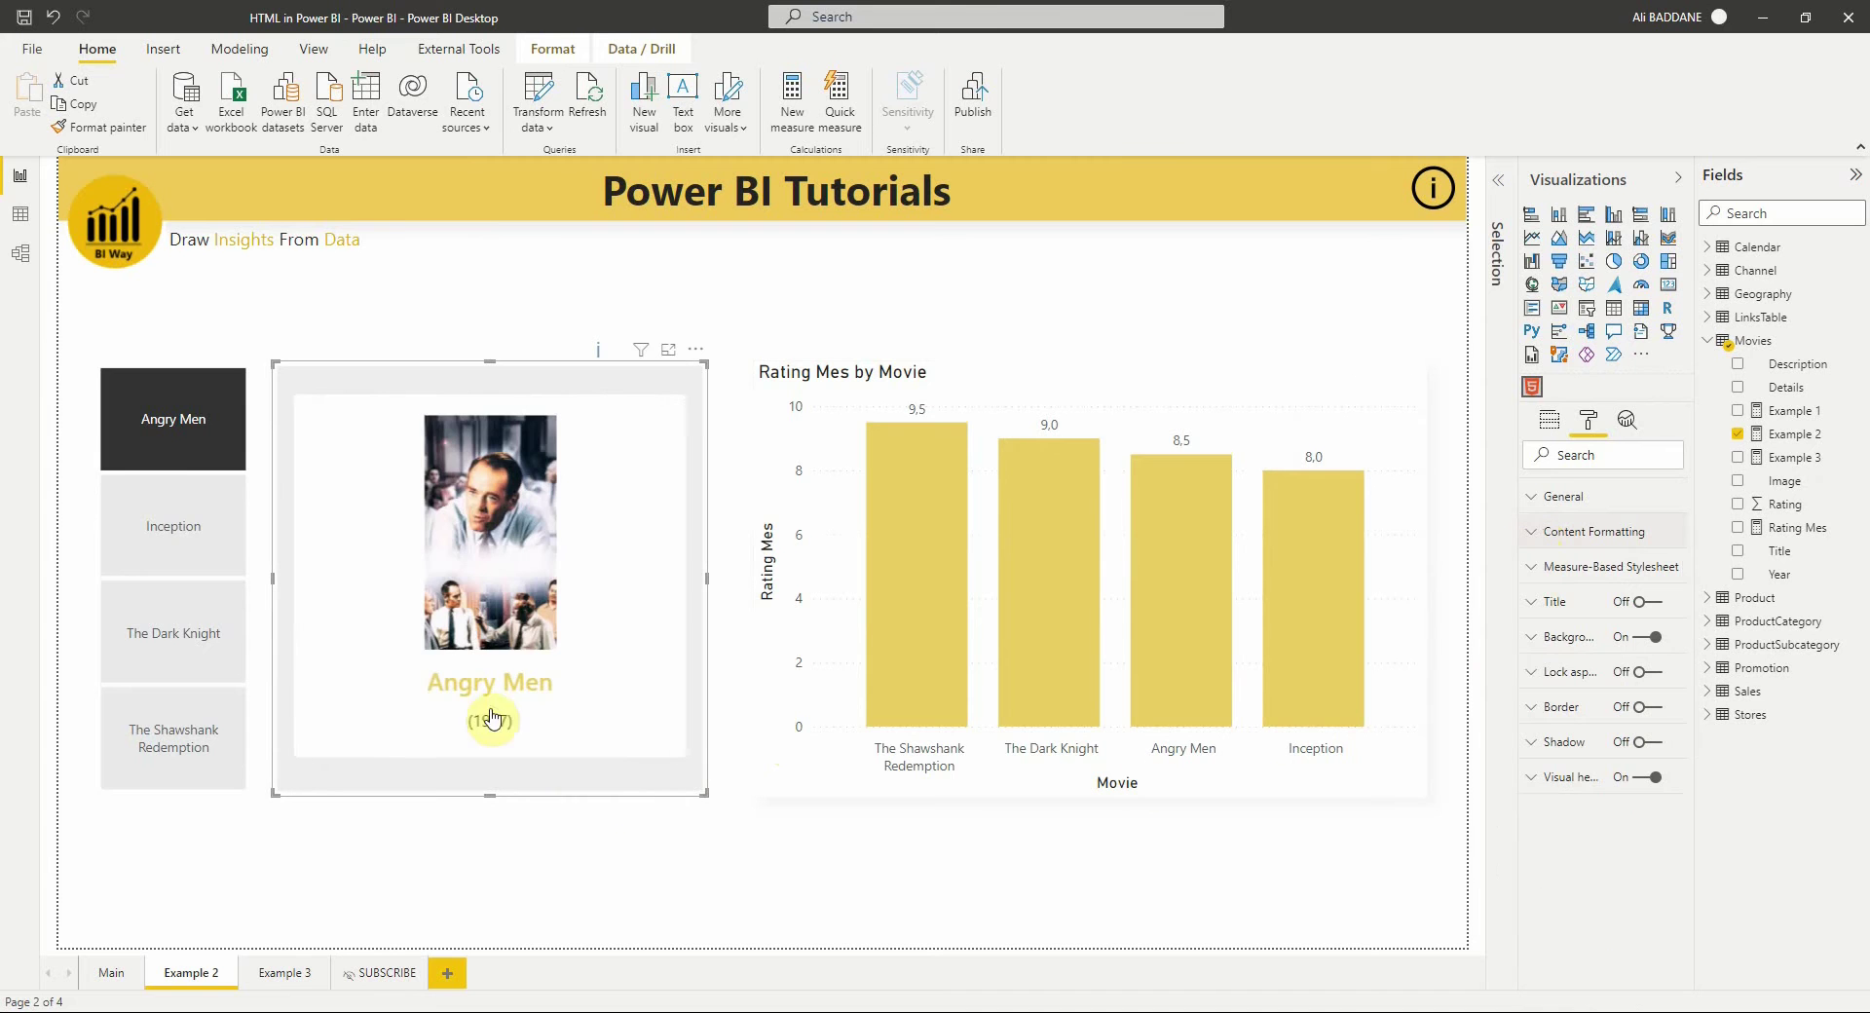
{"action": "mouse_move", "coordinate": [384, 742]}
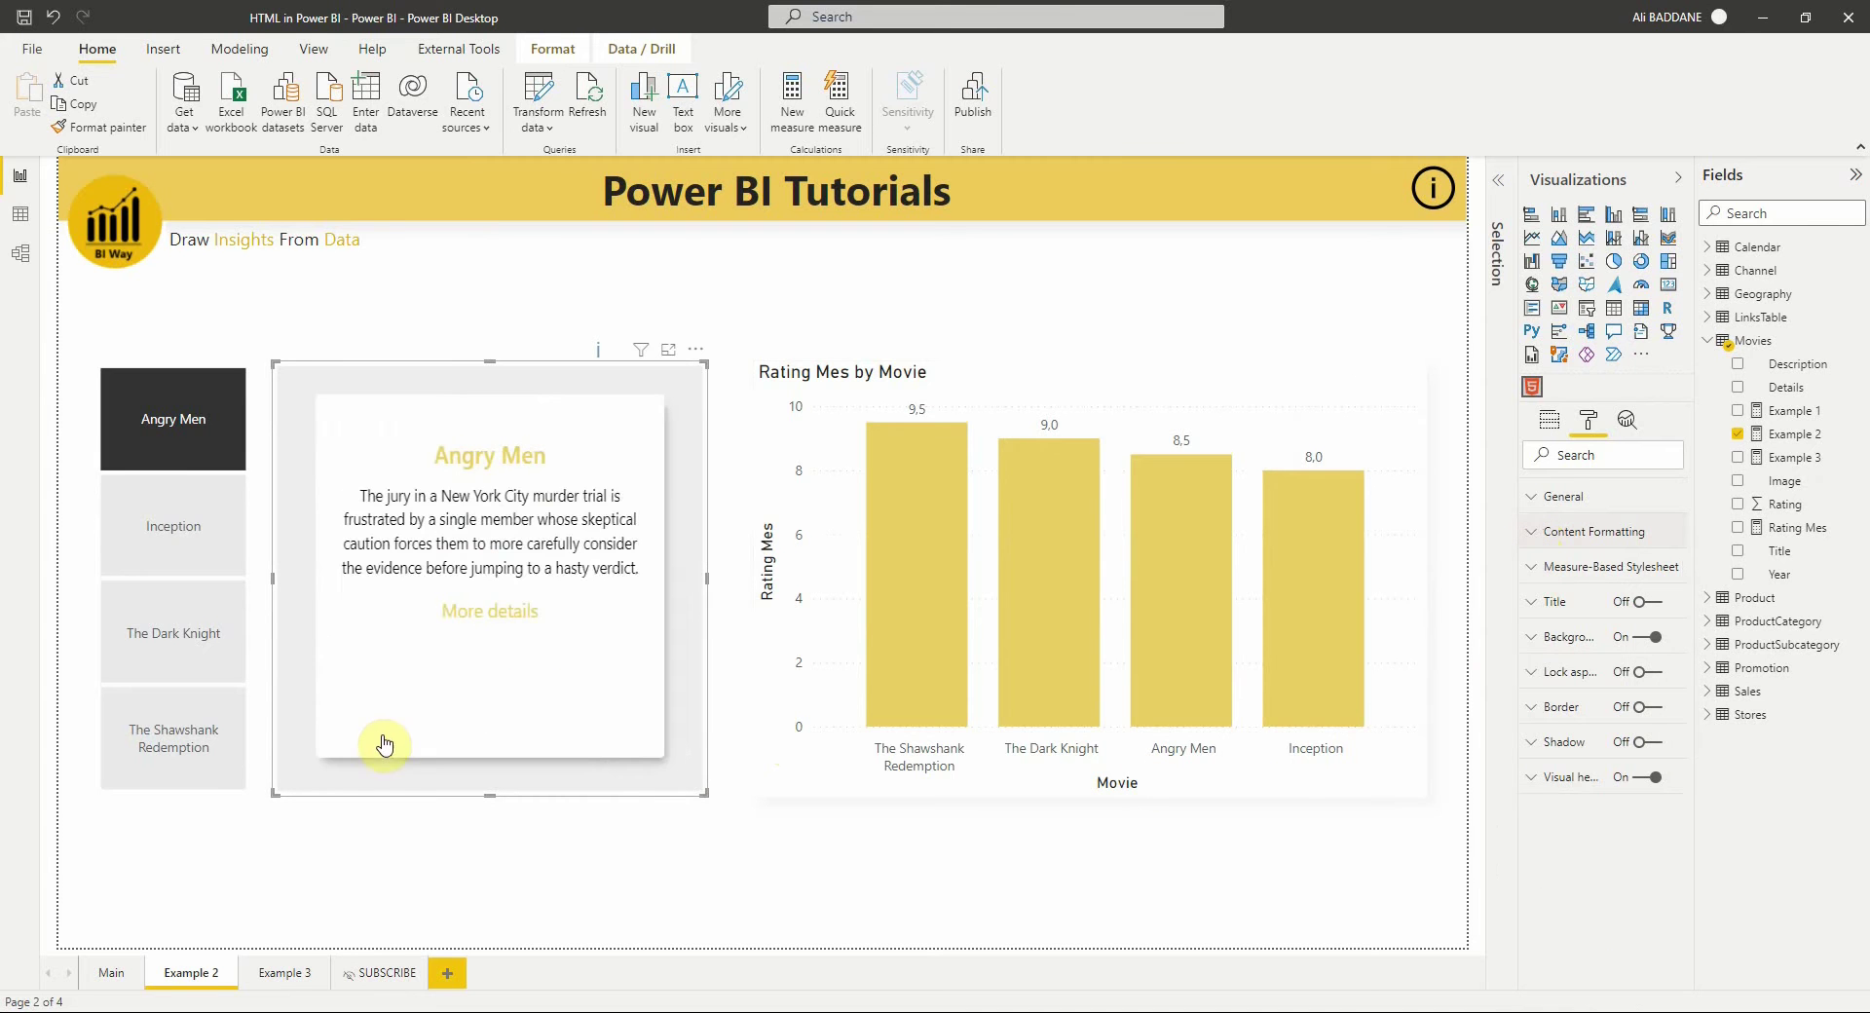
{"action": "left_click", "coordinate": [710, 865]}
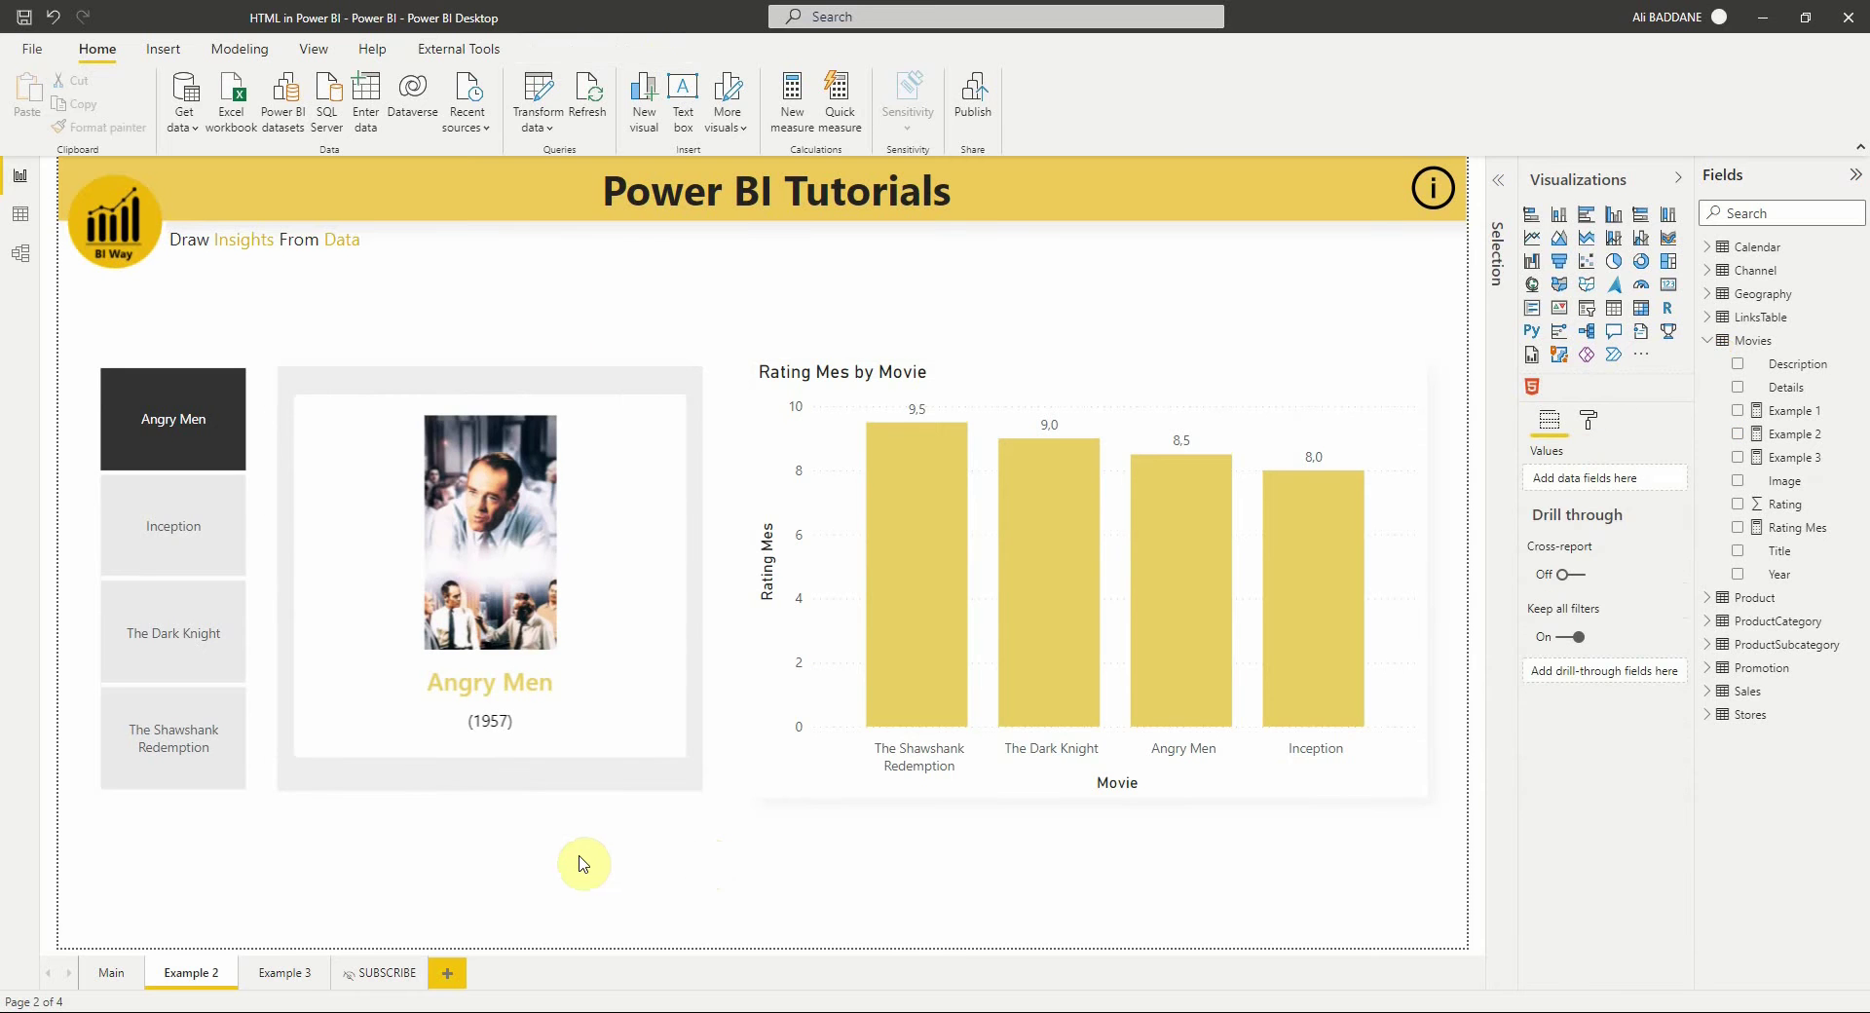
Step: On Example 3, cycle the card through The Dark Knight, Shawshank Redemption, Inception and Angry Men, ending on The Dark Knight
{"action": "left_click", "coordinate": [285, 974]}
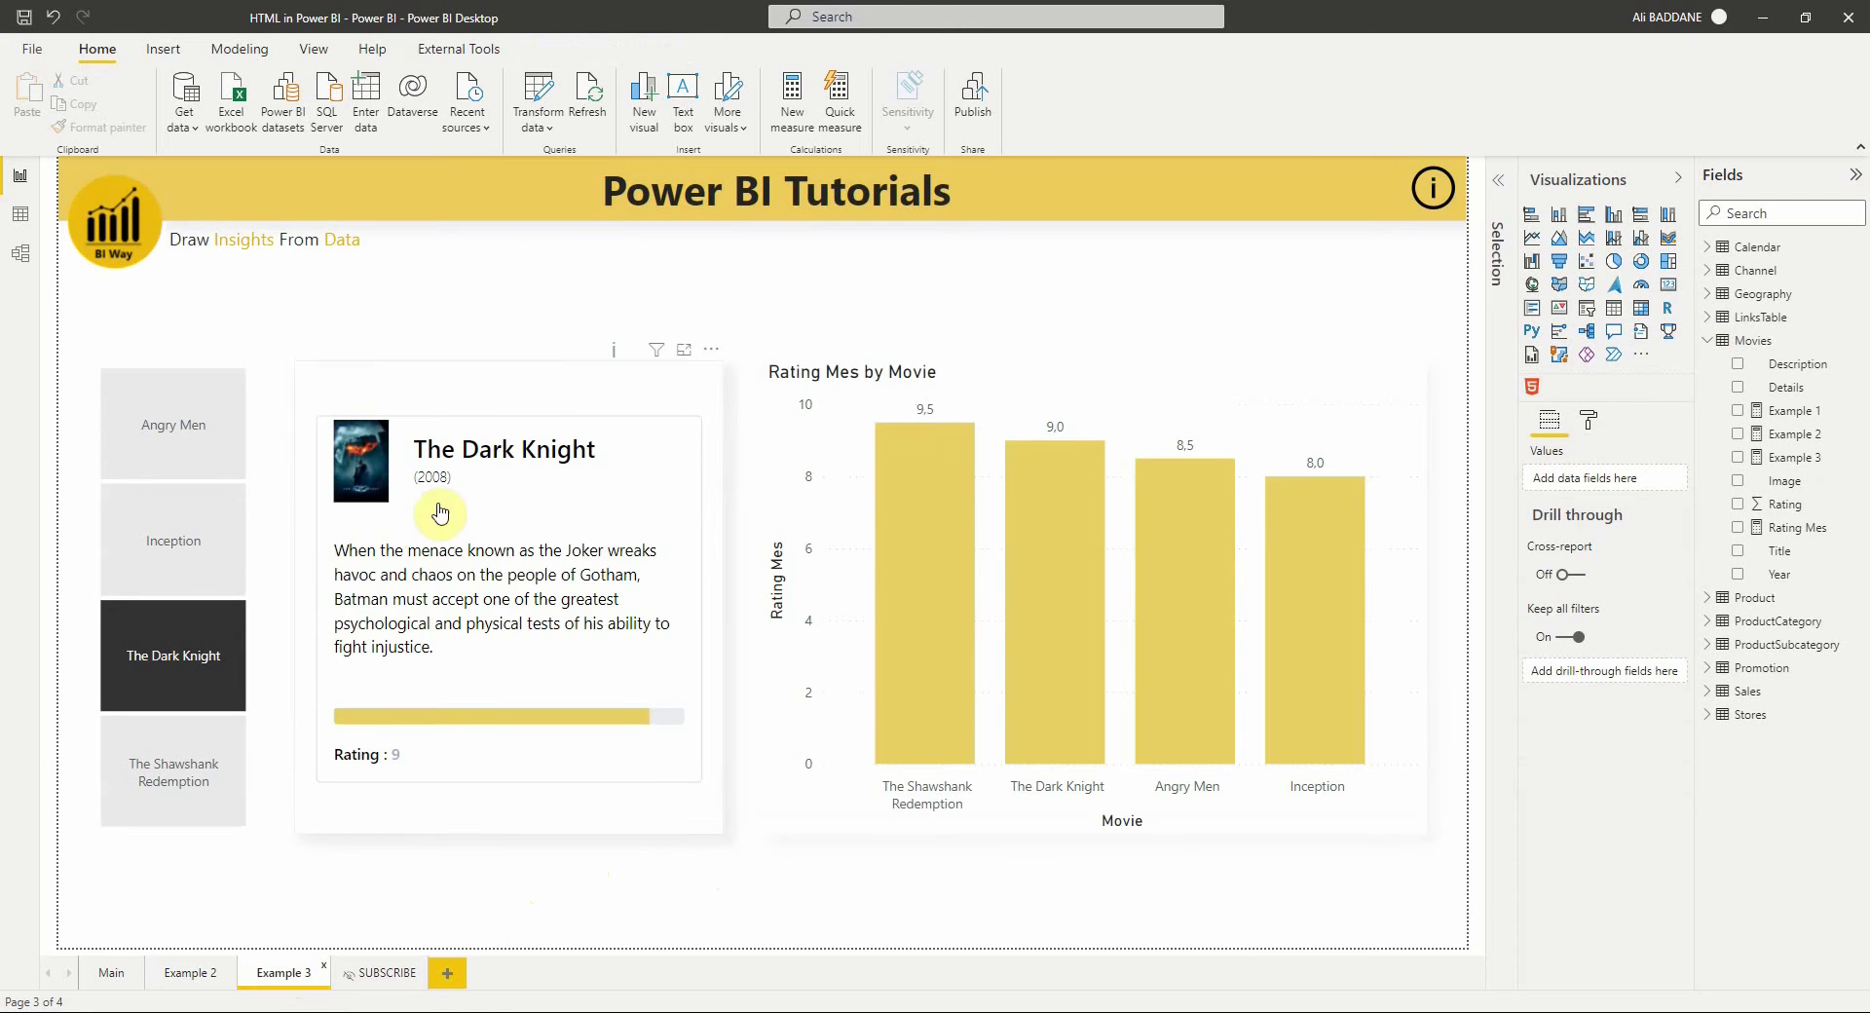
{"action": "left_click", "coordinate": [210, 664]}
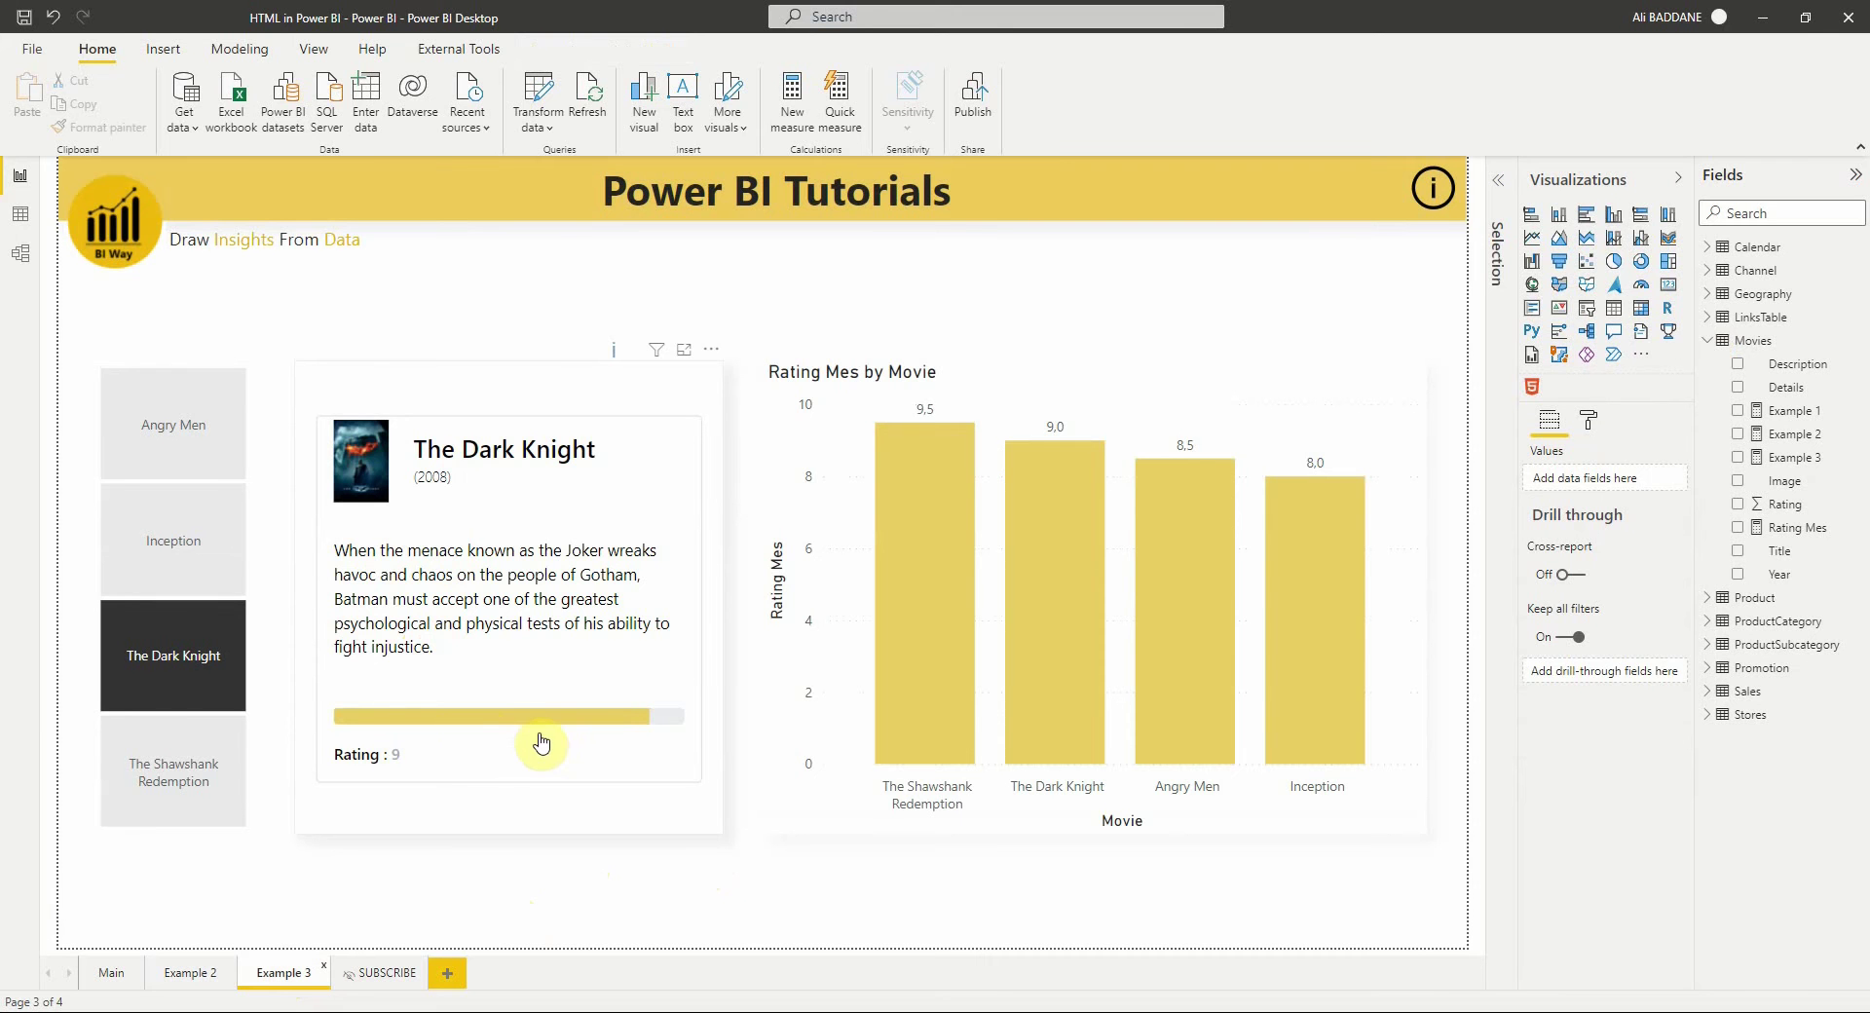
{"action": "left_click", "coordinate": [167, 772]}
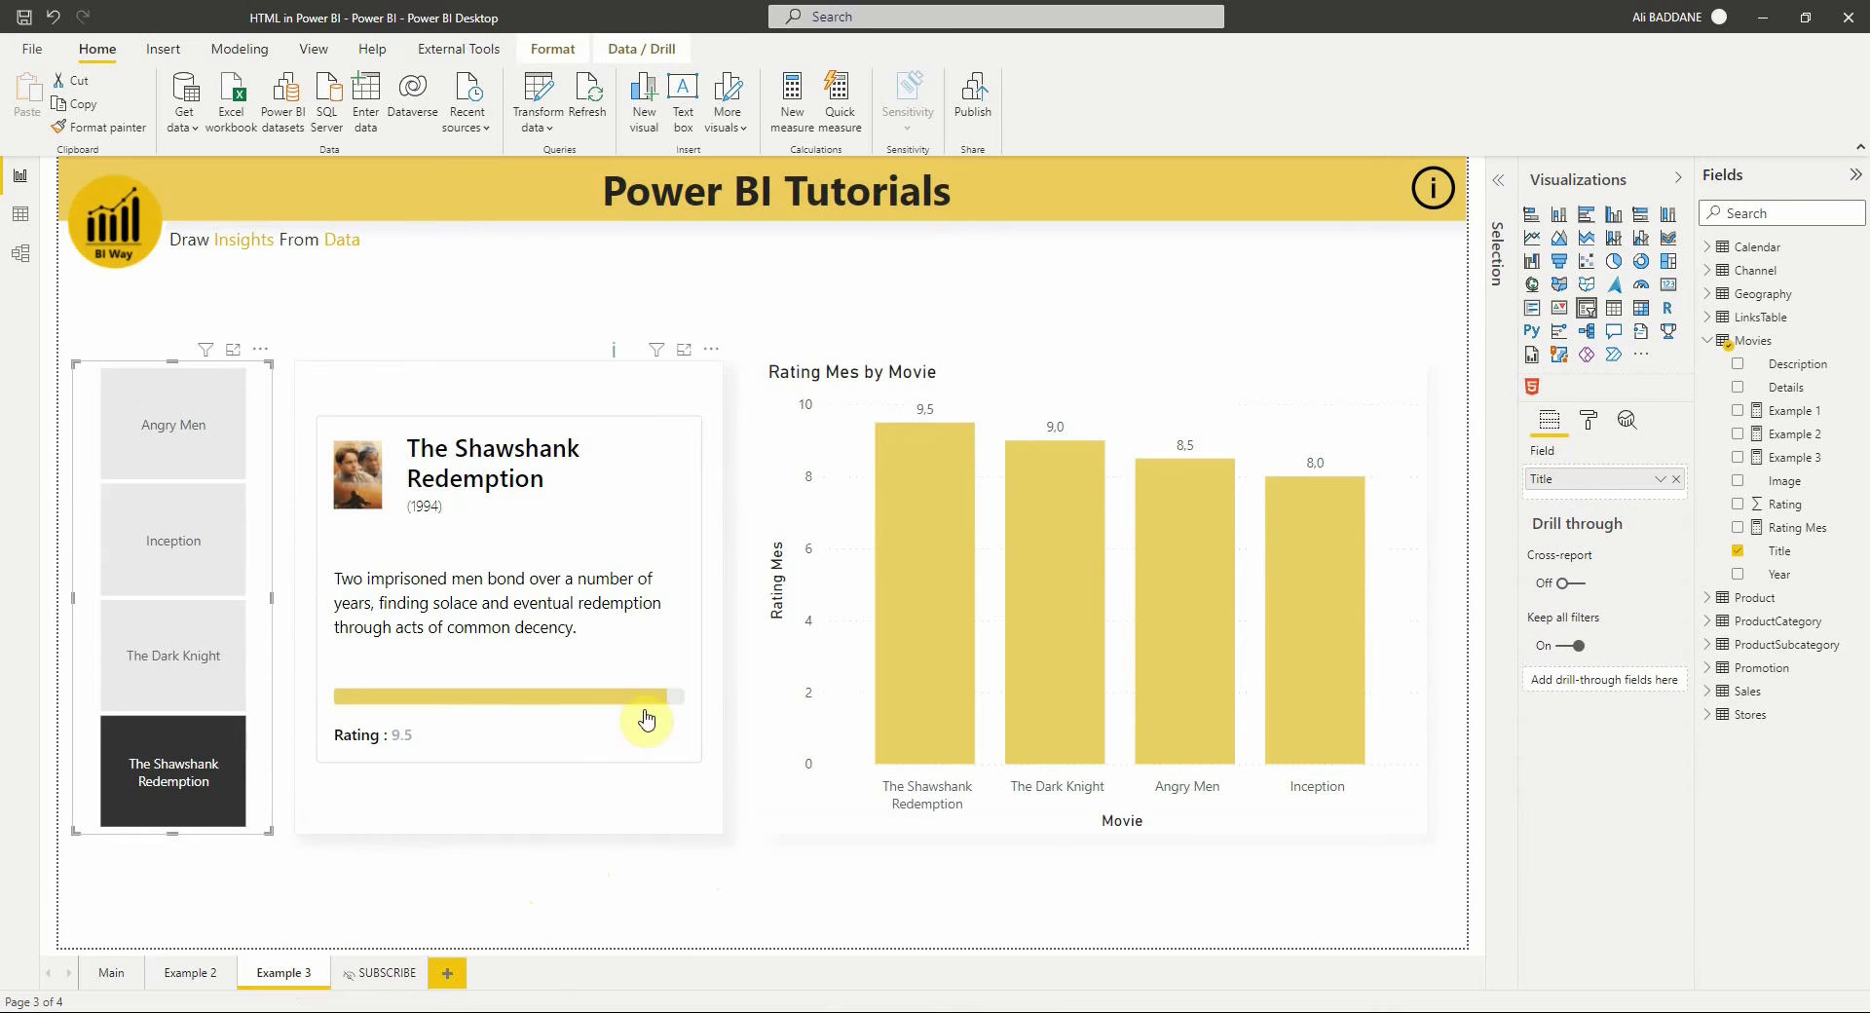
{"action": "left_click", "coordinate": [201, 574]}
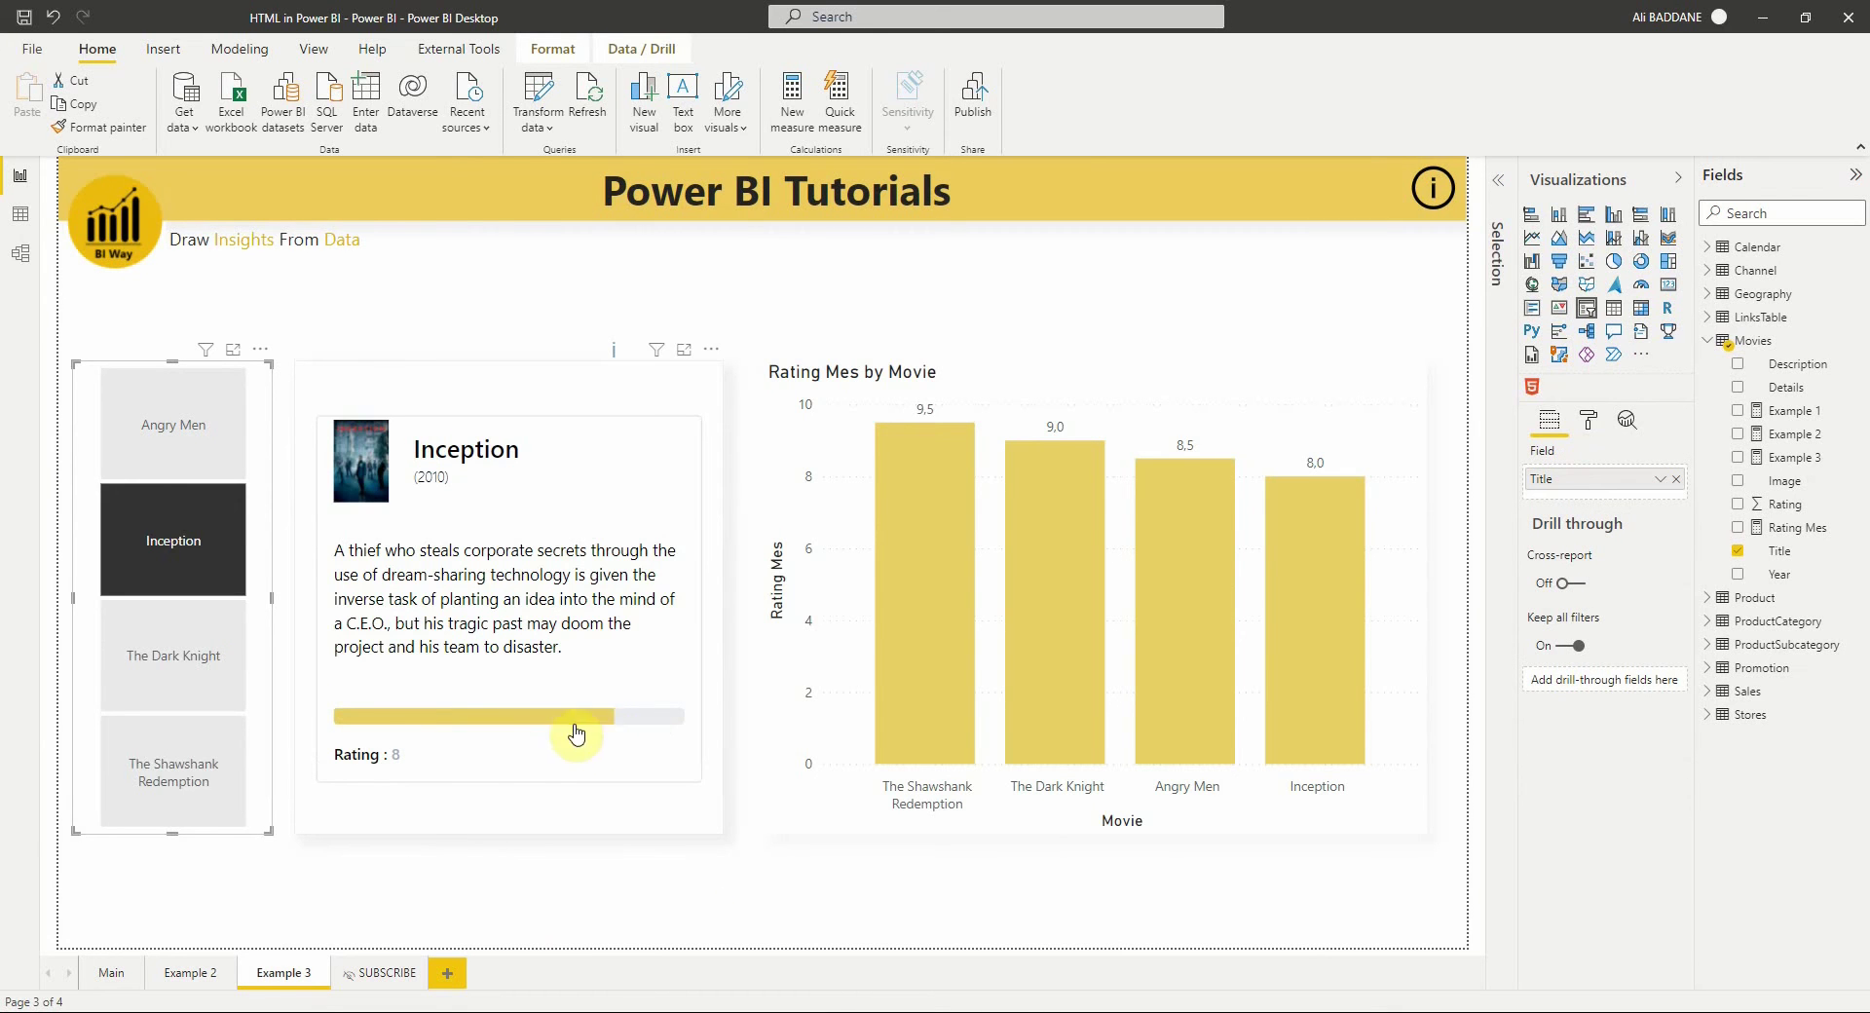
{"action": "left_click", "coordinate": [212, 557]}
{"action": "left_click", "coordinate": [195, 418]}
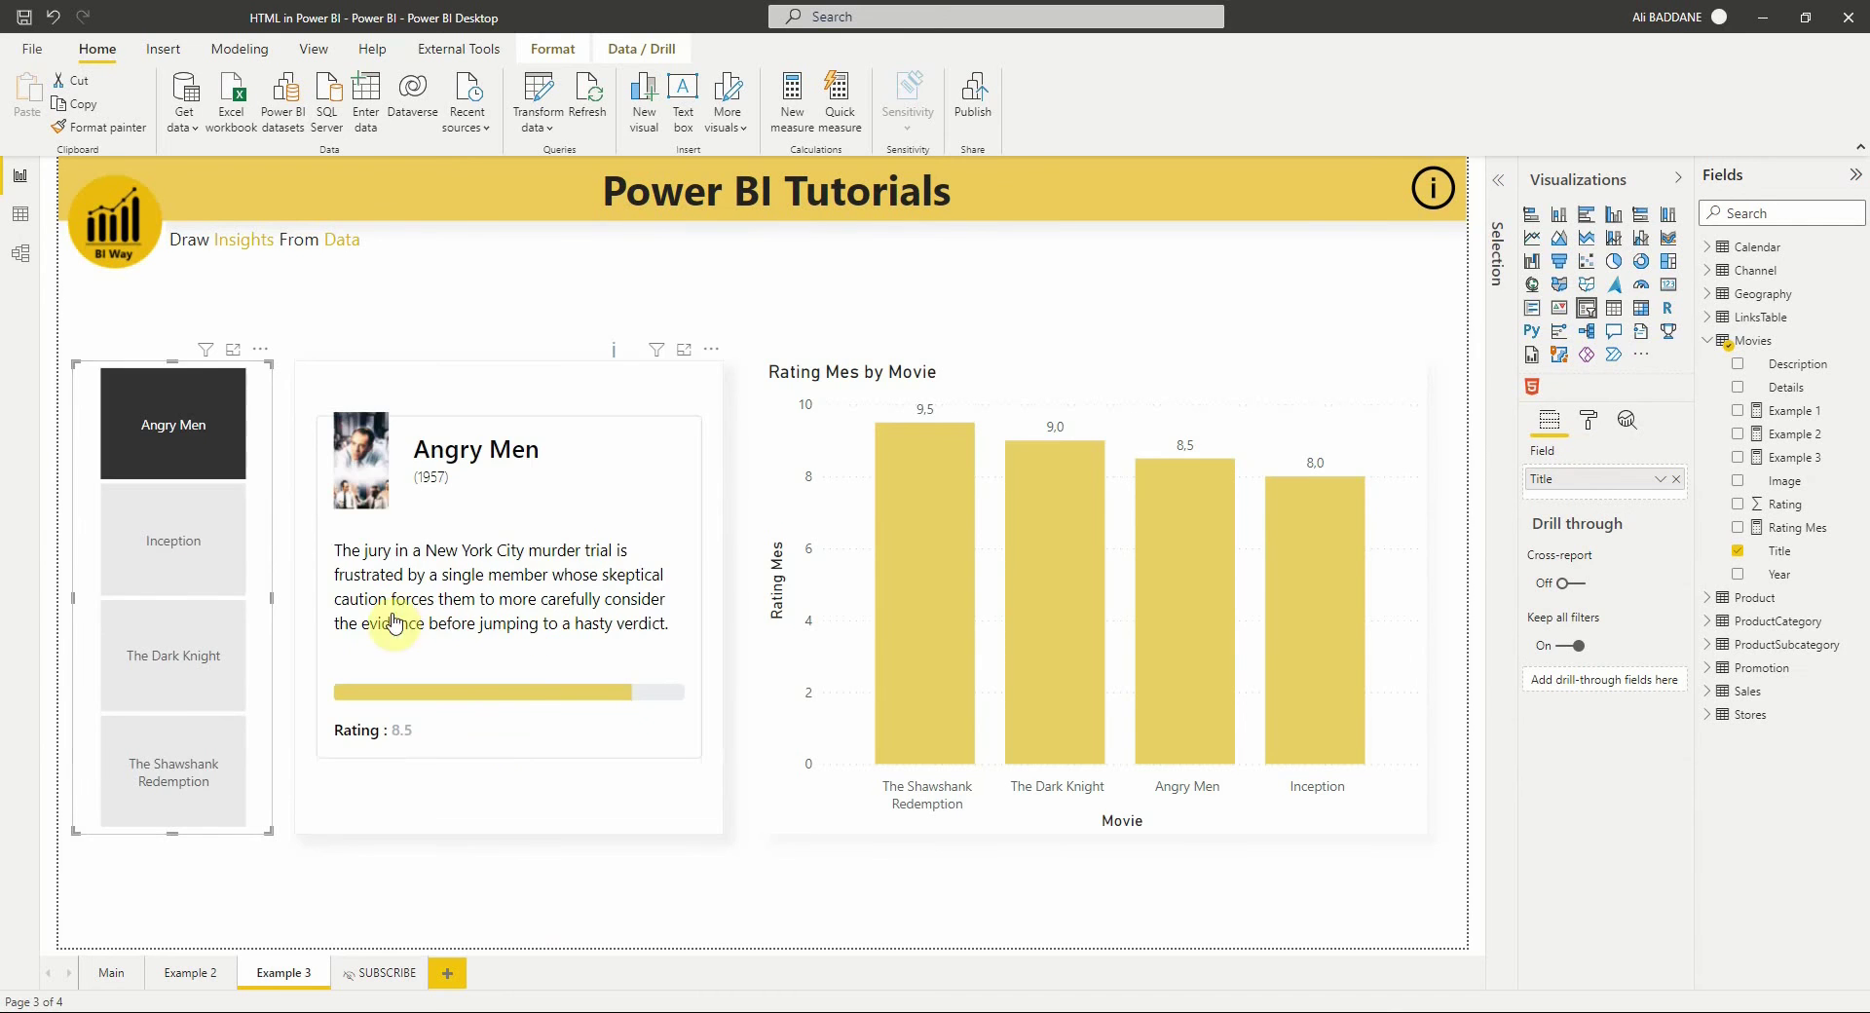
{"action": "left_click", "coordinate": [156, 537]}
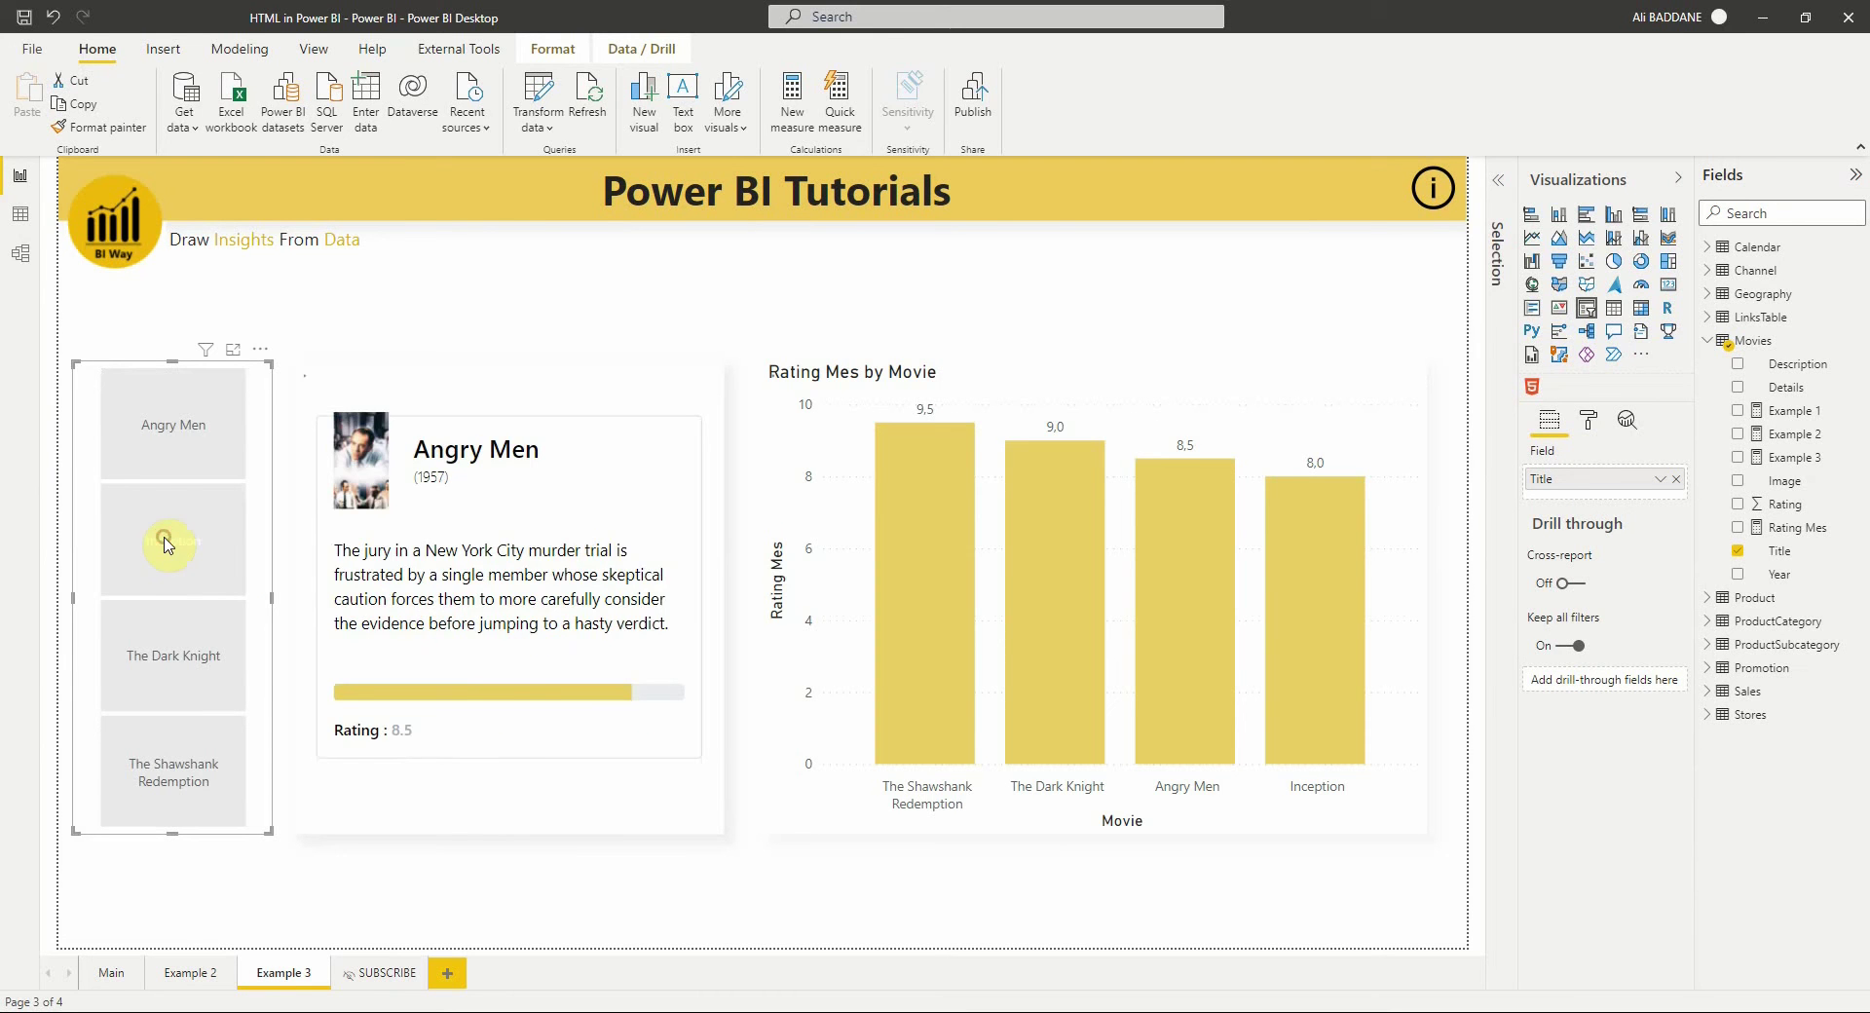
{"action": "left_click", "coordinate": [170, 665]}
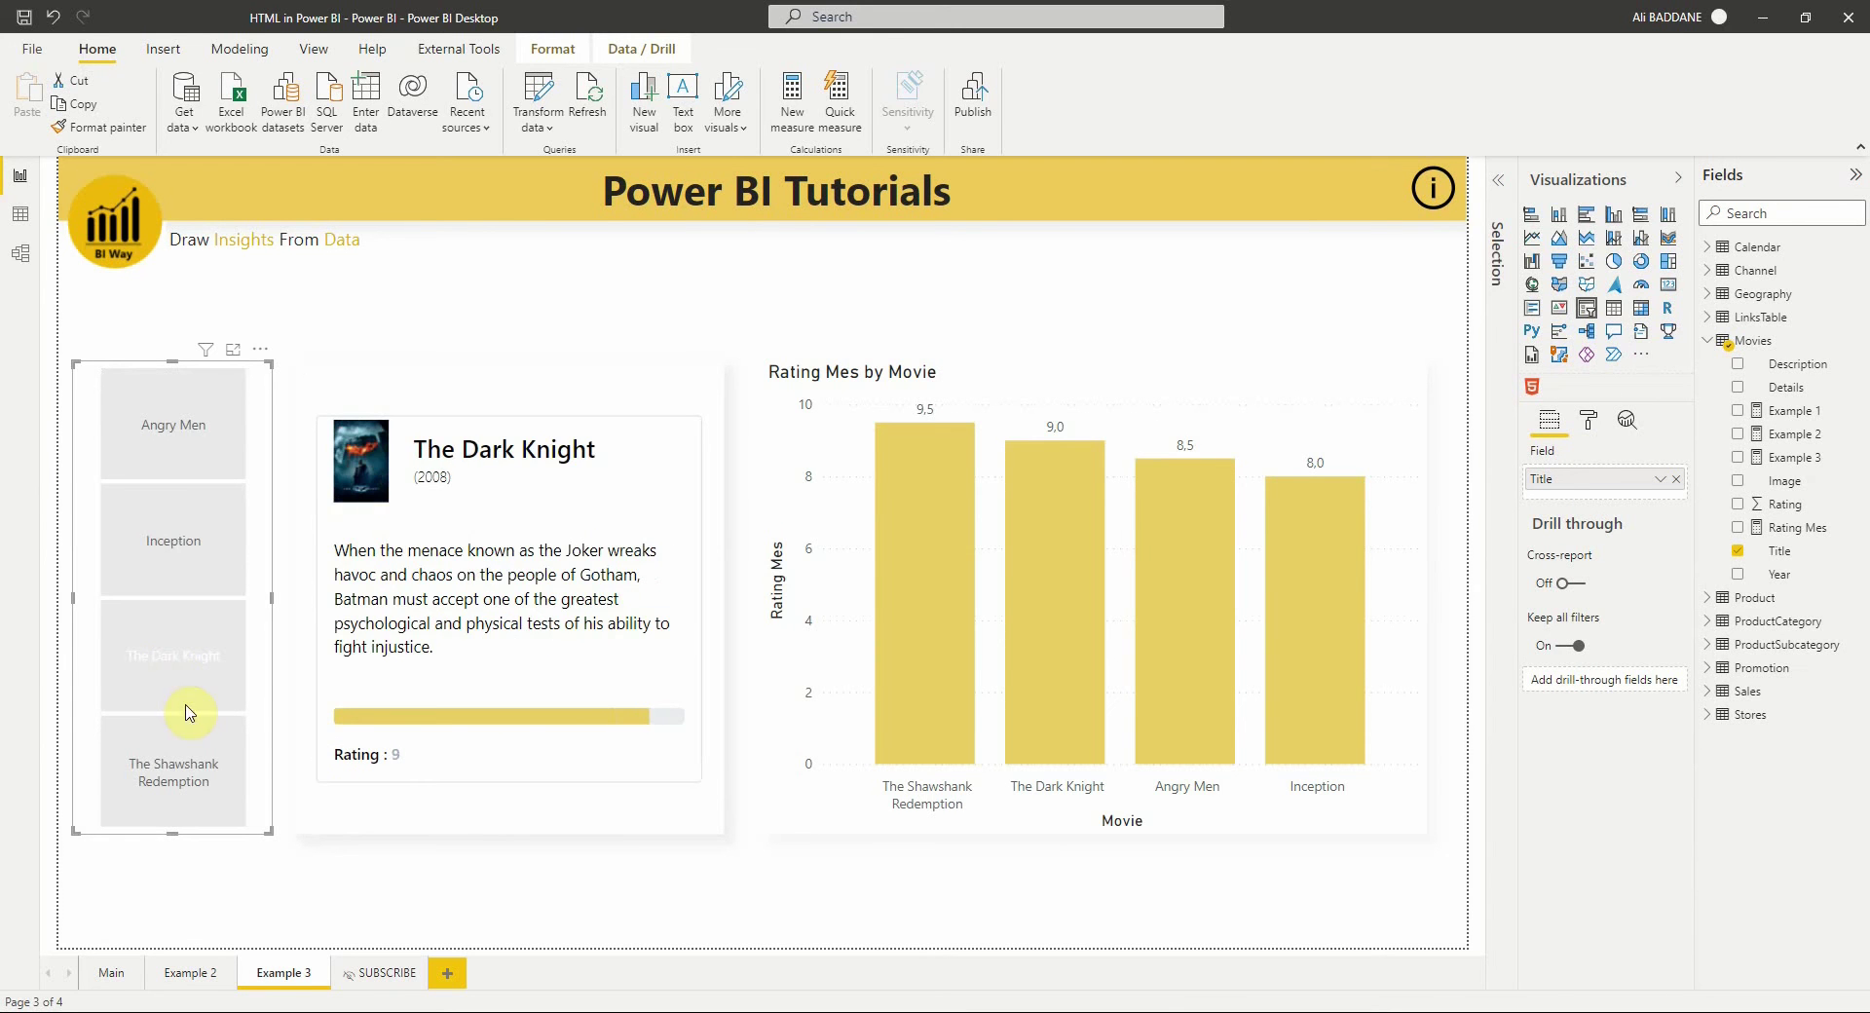
{"action": "left_click", "coordinate": [1712, 341]}
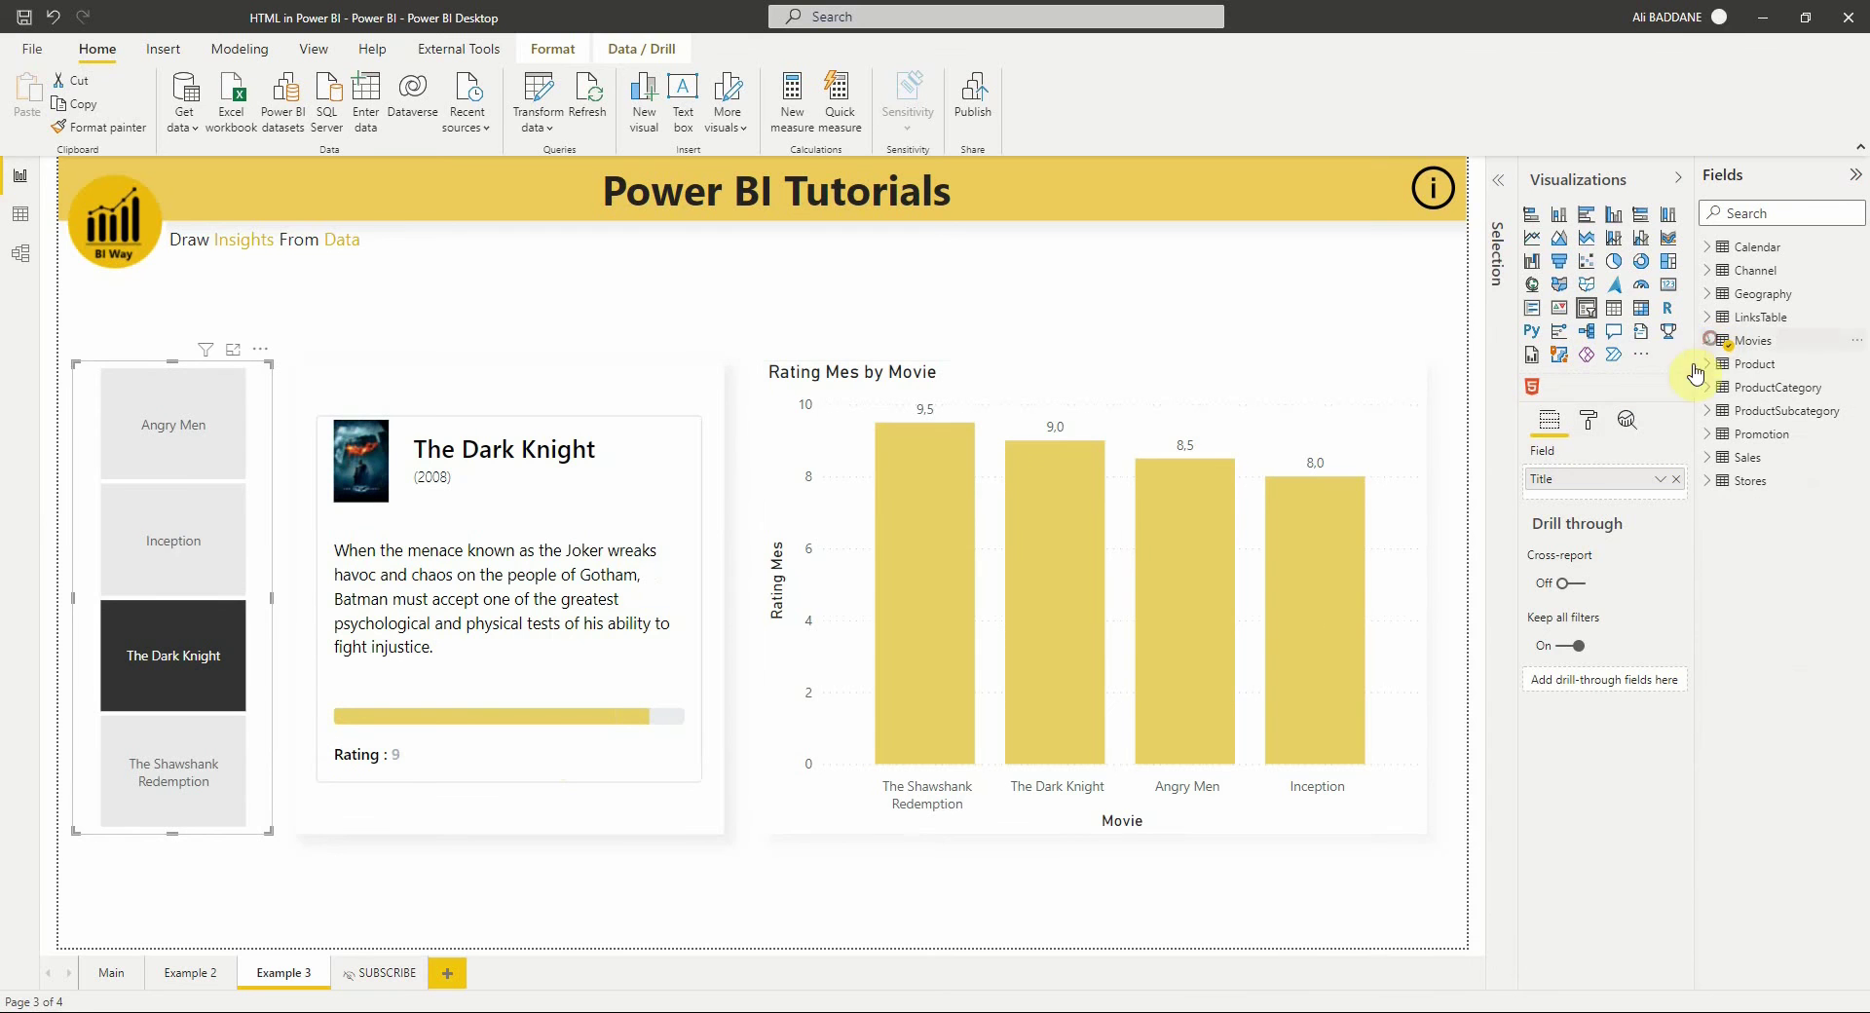
Step: Deselect the slicer and switch to the SUBSCRIBE page with the closing thank-you message
{"action": "left_click", "coordinate": [678, 867]}
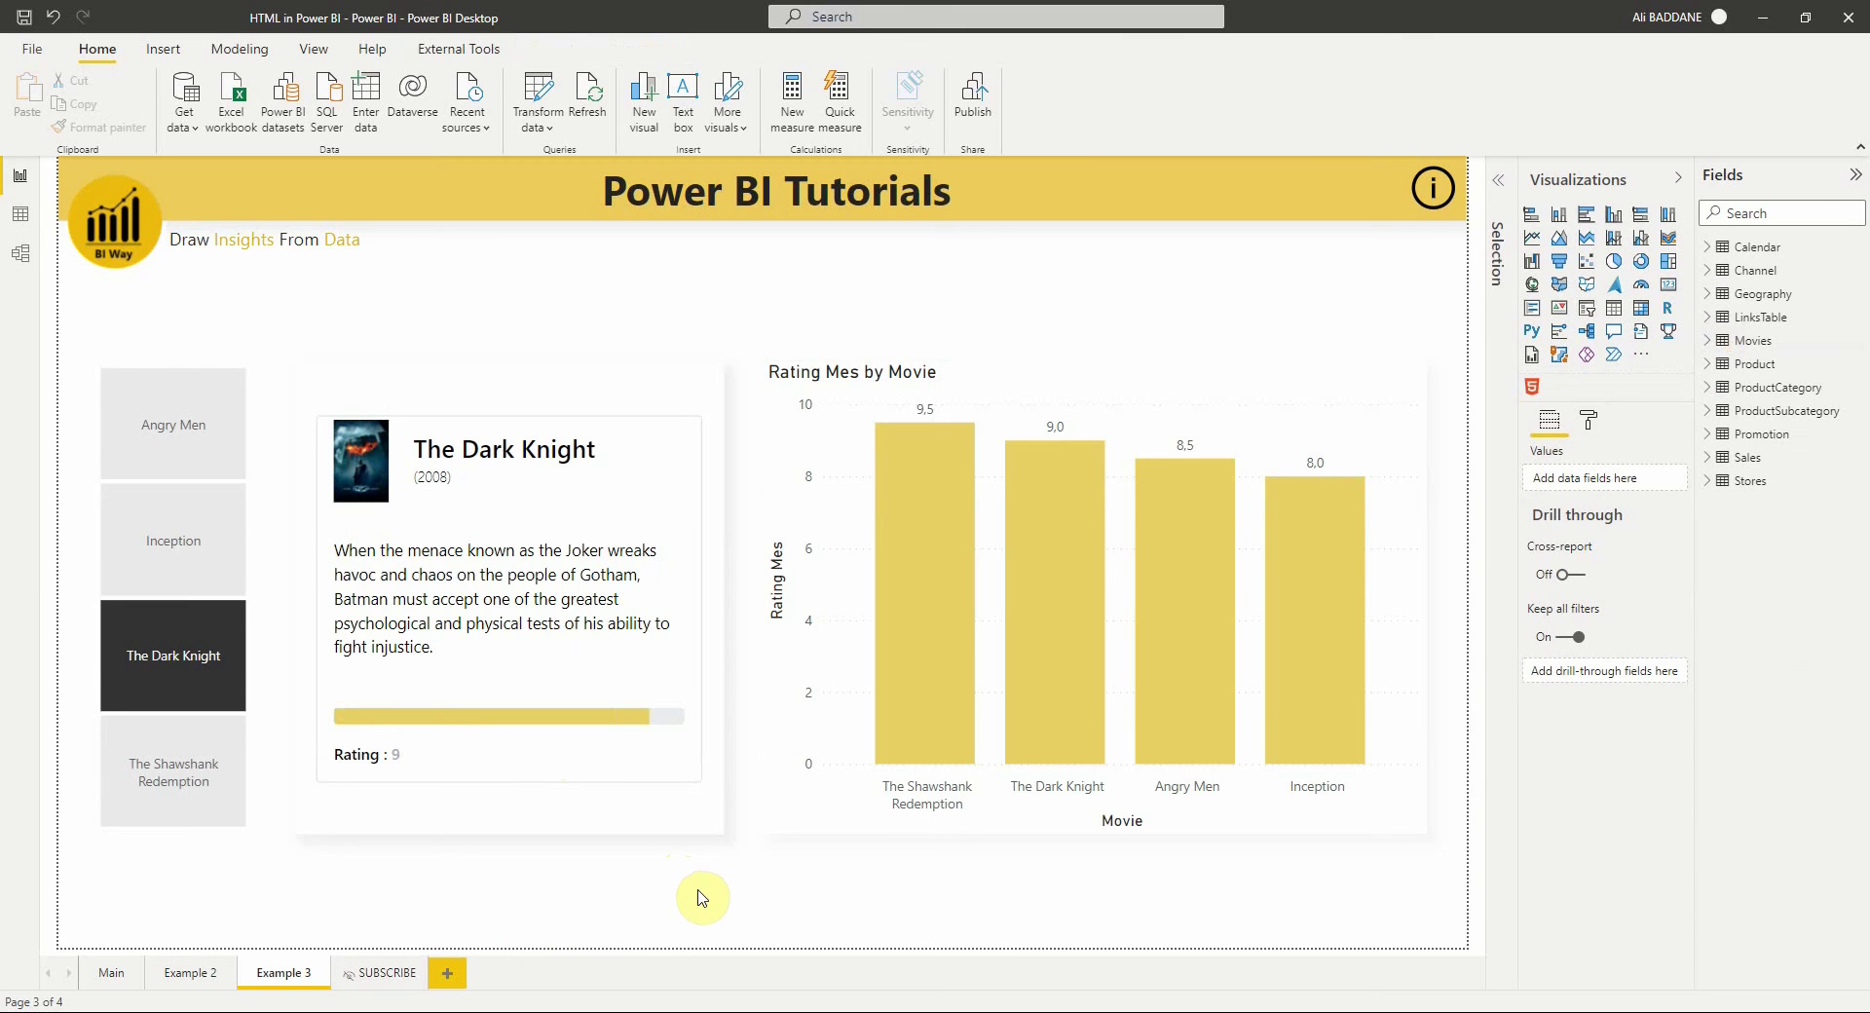
{"action": "left_click", "coordinate": [376, 972]}
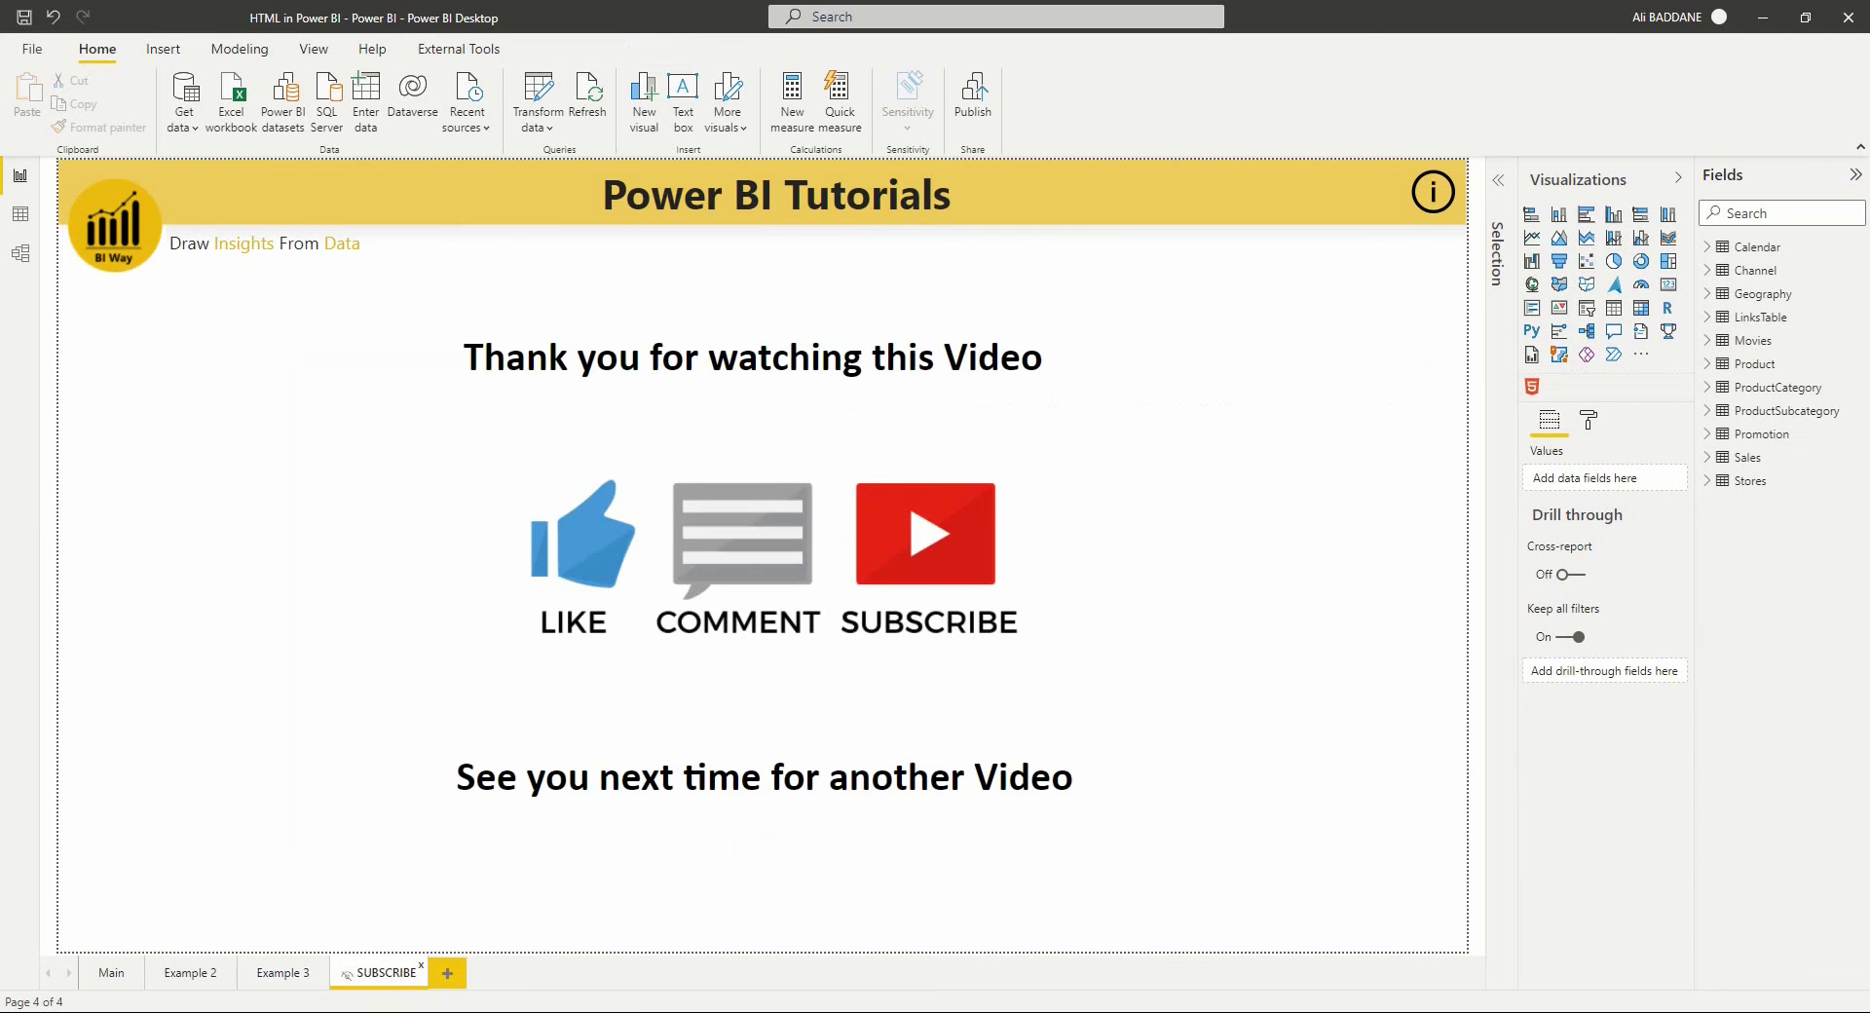